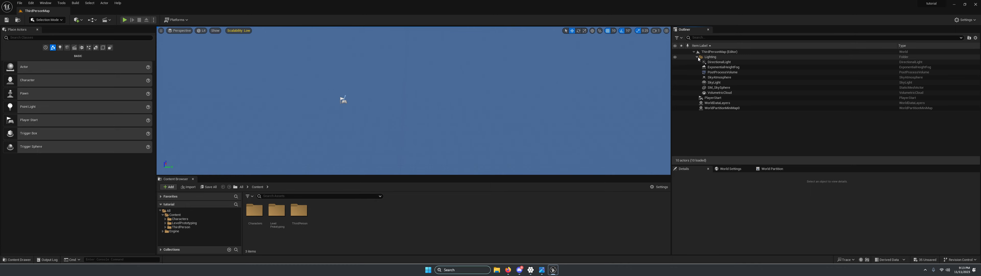
Hide the ExponentialHeightFog and VolumetricCloud actors in the level
click(715, 67)
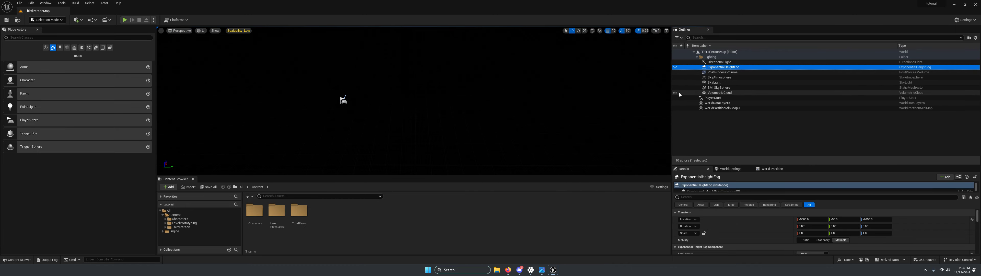
click(675, 93)
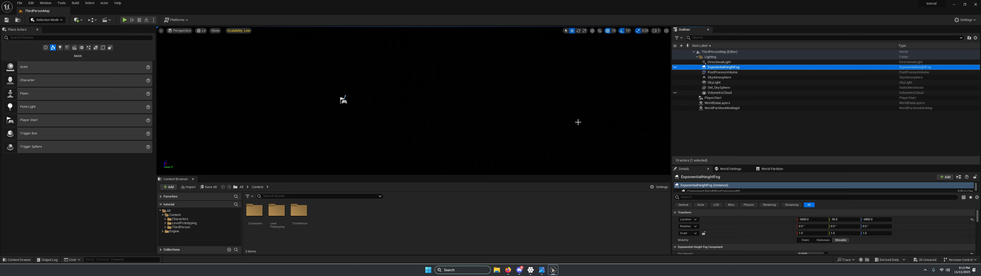
right_drag(578, 122, 545, 98)
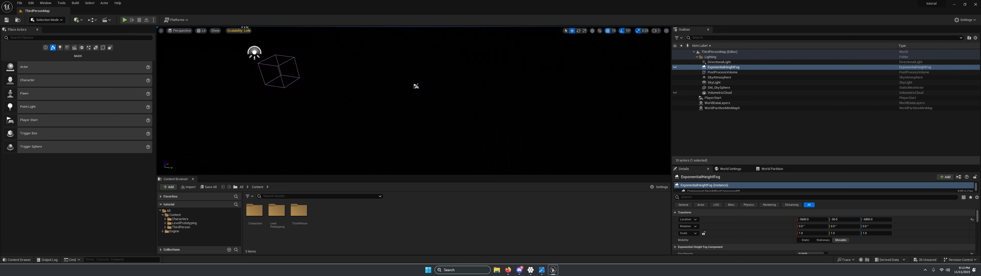
Set the location of all lighting actors and the PlayerStart to 0, 0, 0
click(721, 62)
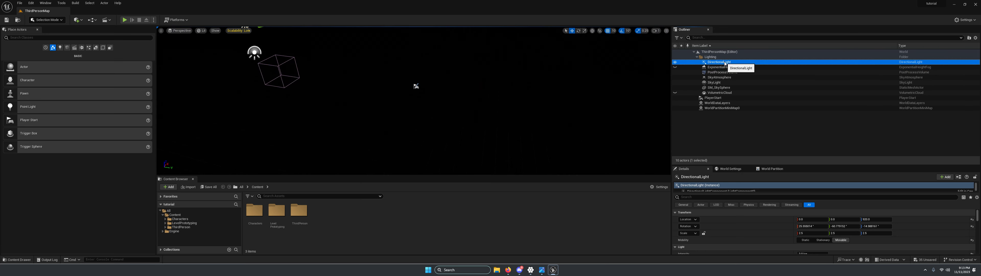
shift+click(727, 99)
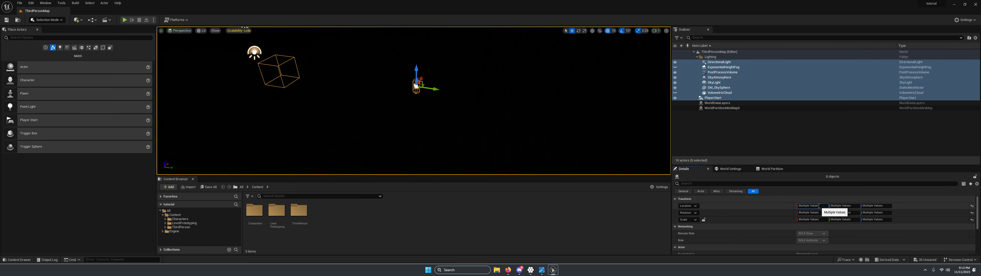
click(848, 206)
text(0)
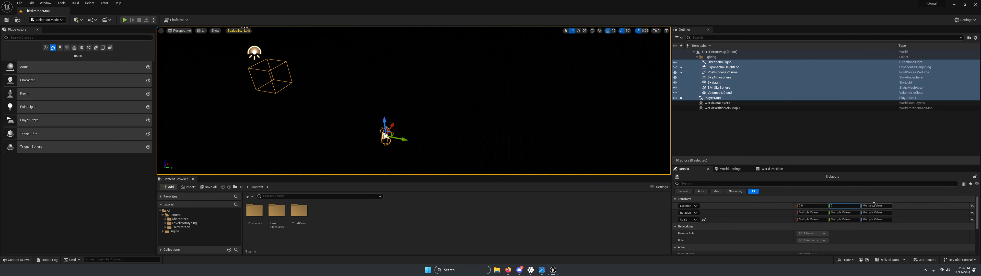
click(876, 206)
text(0)
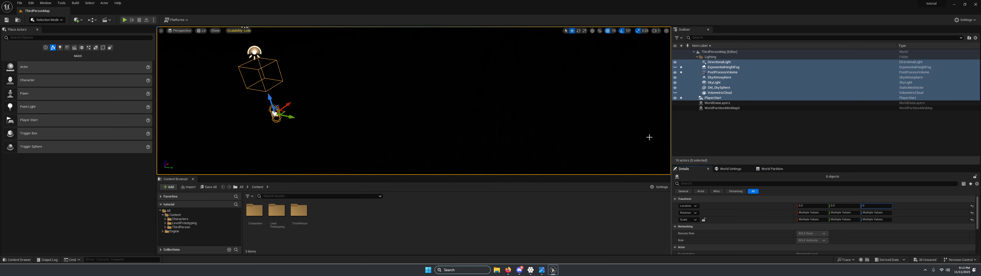
click(274, 113)
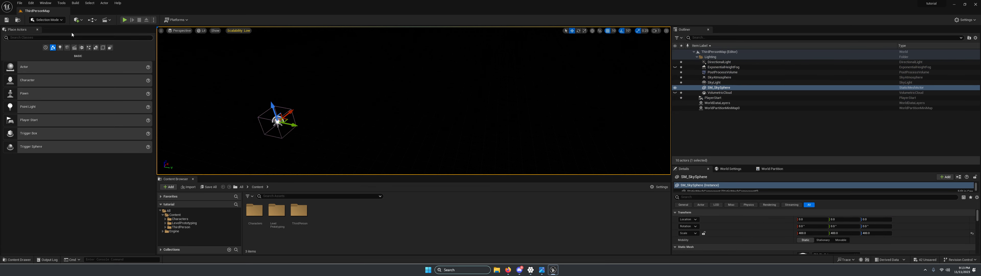
Switch the editor to Landscape mode to set up a new landscape
click(49, 21)
click(46, 39)
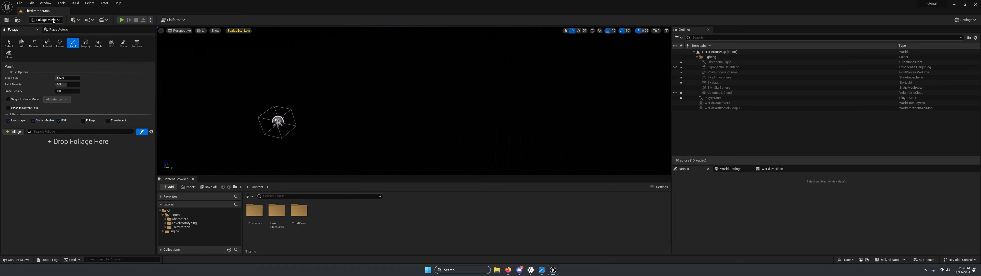
click(50, 20)
click(50, 33)
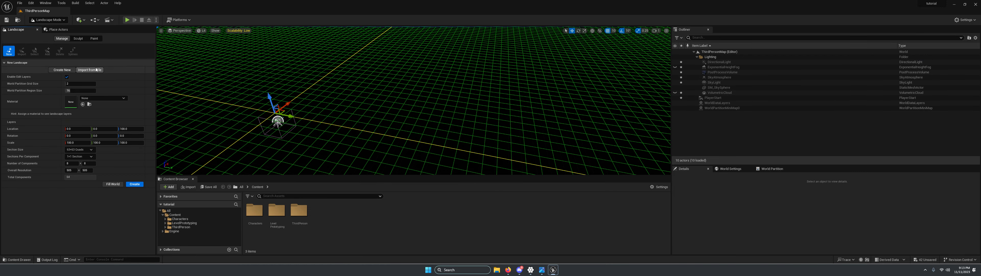
right_drag(434, 116, 392, 78)
right_drag(339, 105, 352, 117)
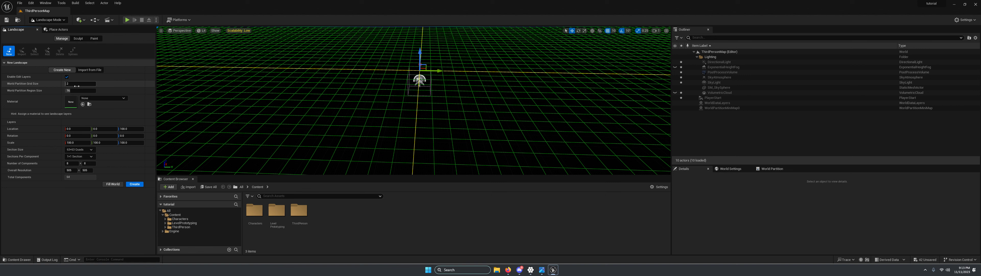
Raise the new landscape's World Partition grid size, and set 255x255 quads per section with 2x2 sections per component
drag(72, 83, 95, 90)
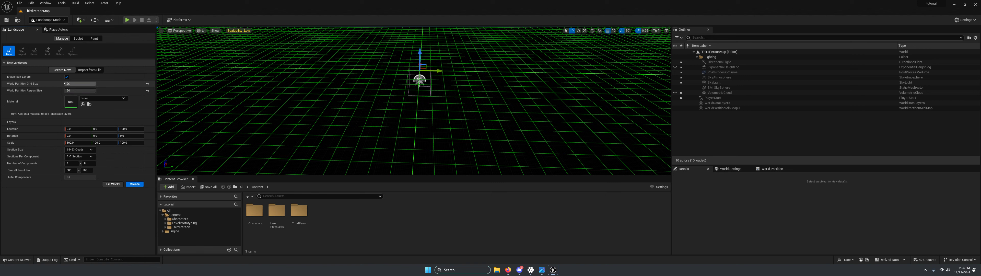
click(78, 150)
click(80, 187)
click(80, 157)
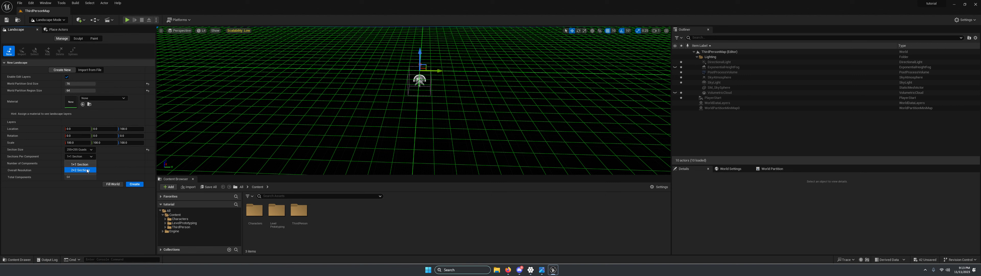
click(87, 171)
click(86, 170)
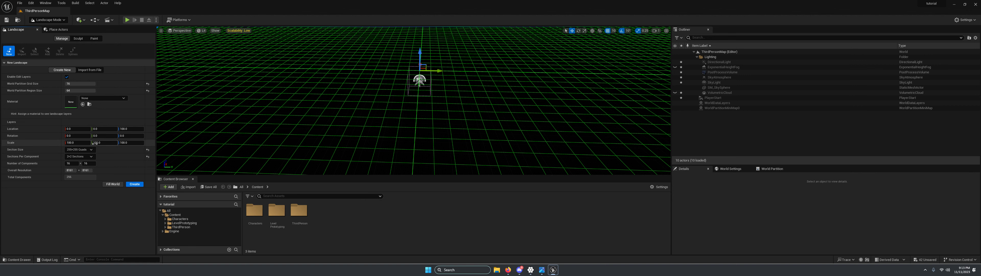
Set the new landscape's scale to 1000 on all three axes and create it
click(76, 143)
click(104, 143)
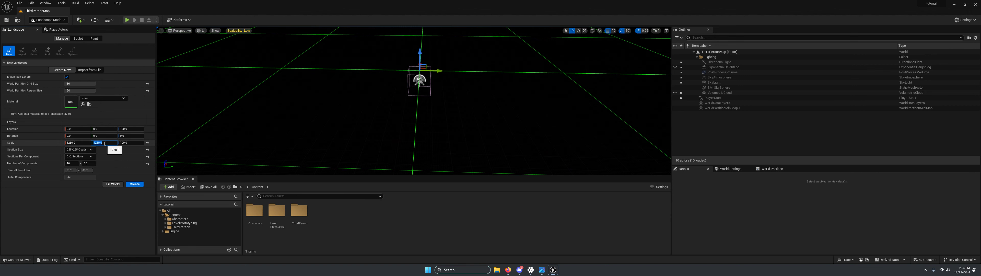
click(127, 143)
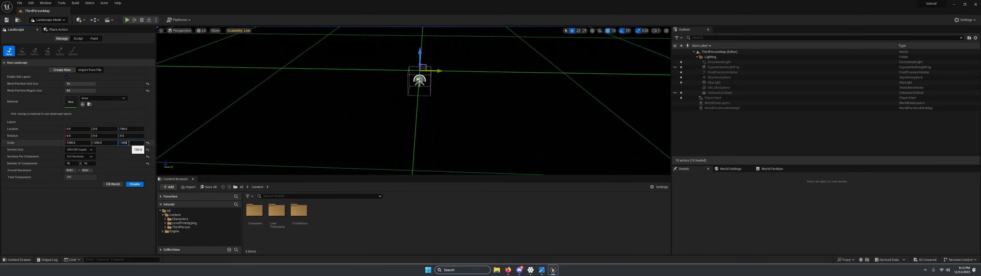
right_drag(394, 101, 381, 71)
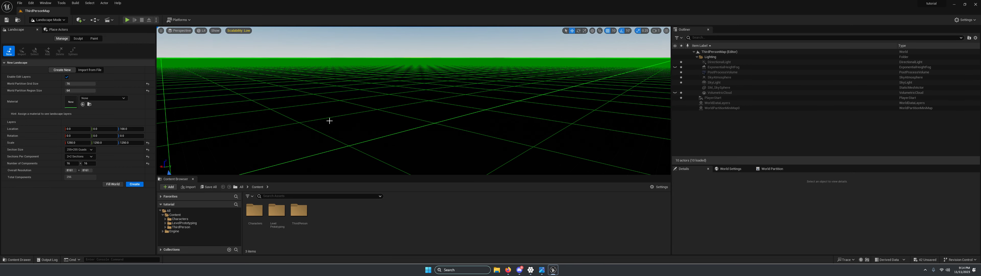
click(139, 183)
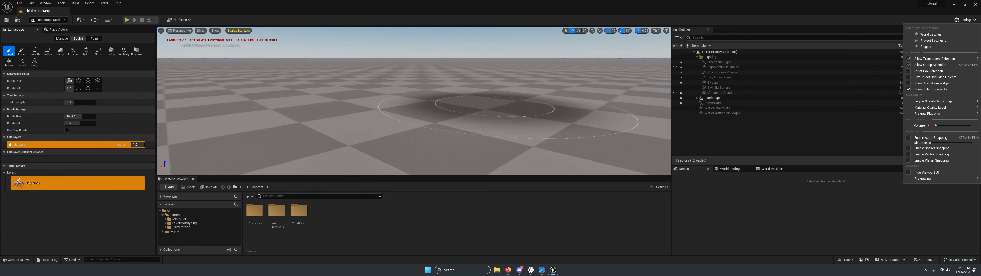
Change the viewport's camera speed scalar and fly out until the entire landscape is in view
click(461, 119)
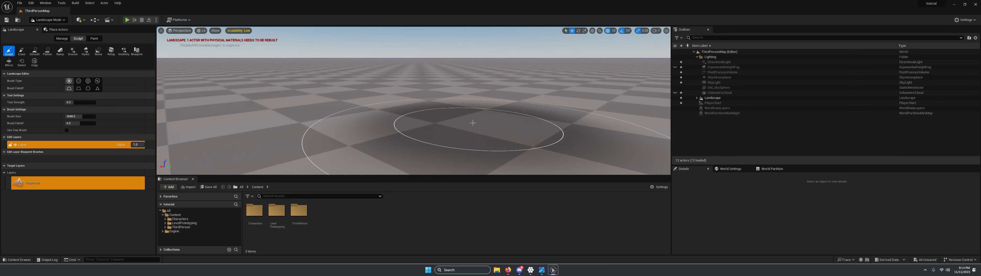
right_drag(420, 88, 419, 103)
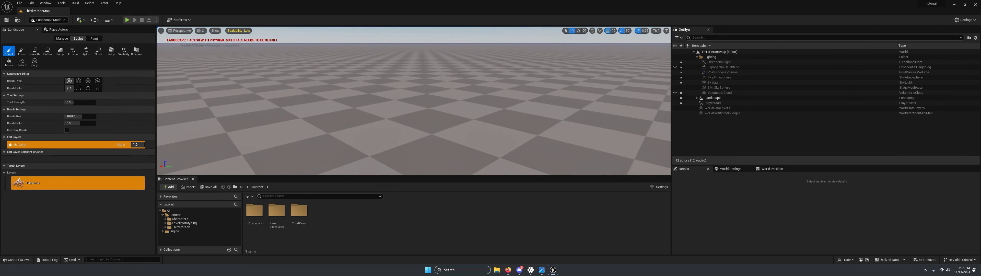
click(656, 31)
click(661, 56)
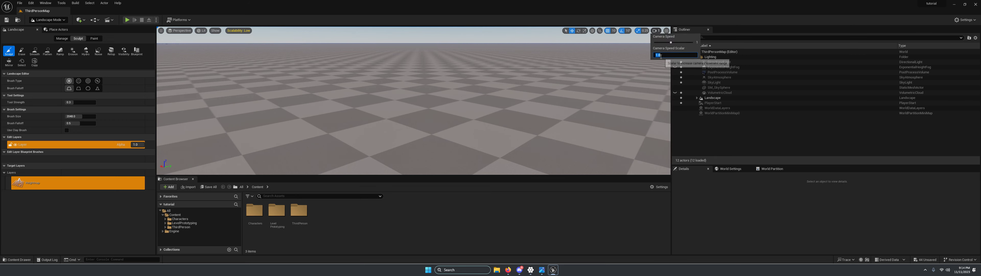
text(0)
key(Return)
mouse_move(438, 84)
right_down()
mouse_move(438, 110)
mouse_move(391, 82)
mouse_move(438, 86)
right_up()
scroll(438, 84, up, 2)
key(s)
key(s)
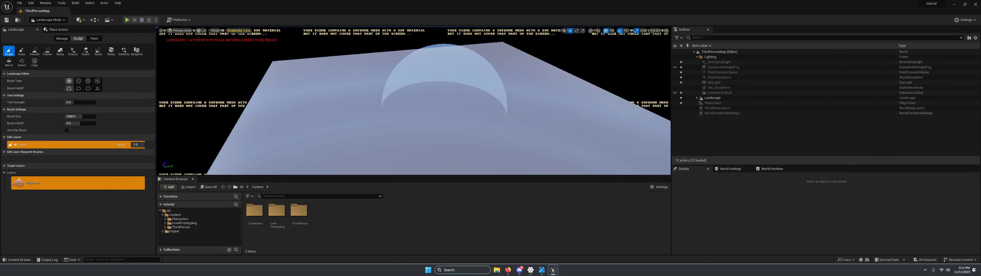
key(d)
right_drag(445, 54, 445, 55)
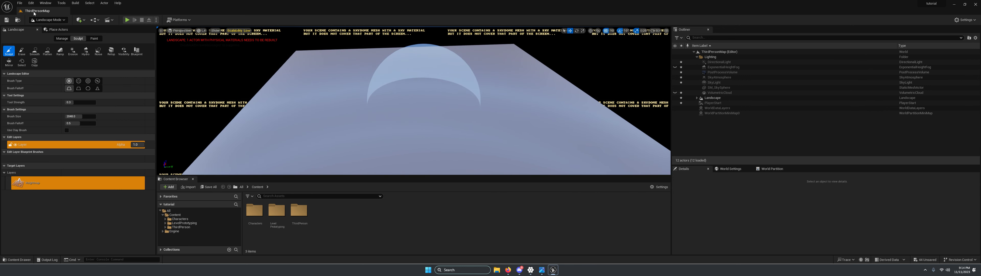
In Selection mode, scale the SM_SkySphere to 2000 on all axes so it encloses the landscape
click(49, 19)
click(46, 29)
click(423, 47)
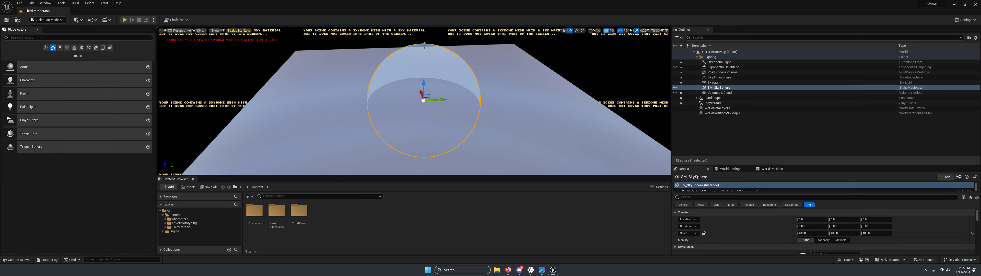
click(803, 232)
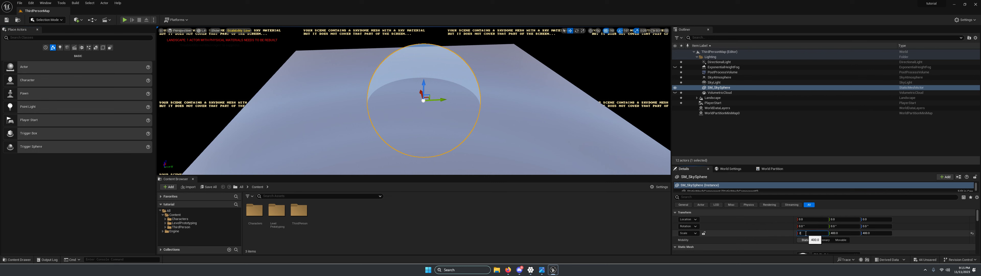
text(2000)
key(Return)
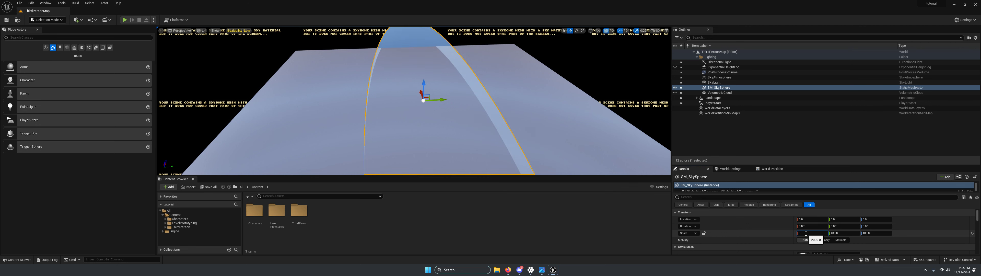
click(847, 233)
text(2500)
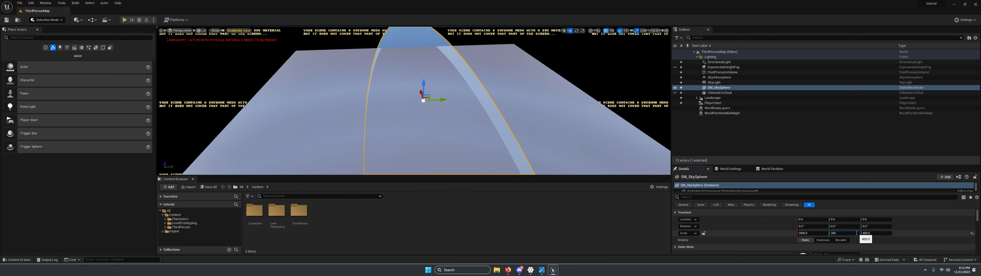
click(871, 233)
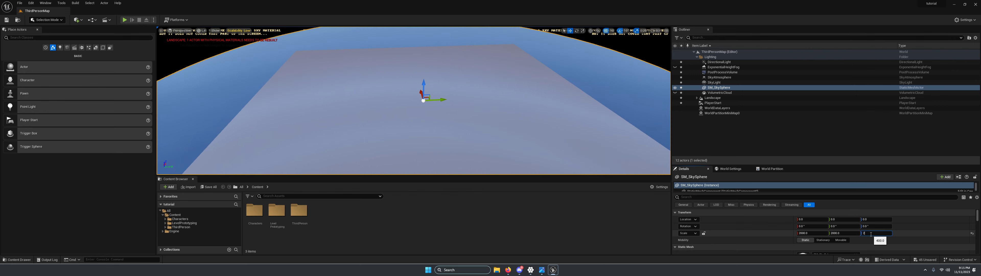
text(2000)
key(Return)
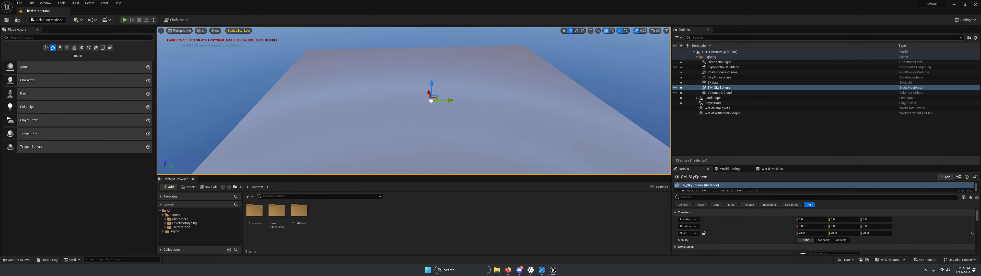
Return to Landscape mode and greatly enlarge the Sculpt tool's brush size
mouse_move(414, 100)
right_down()
mouse_move(457, 118)
mouse_move(446, 141)
mouse_move(491, 122)
mouse_move(540, 126)
mouse_move(491, 73)
mouse_move(504, 70)
right_up()
click(46, 20)
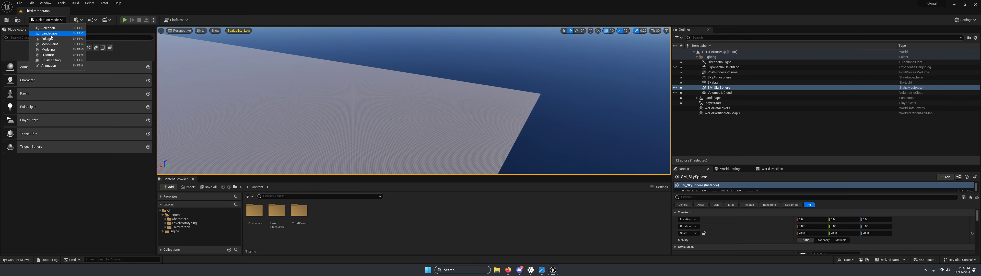
click(73, 32)
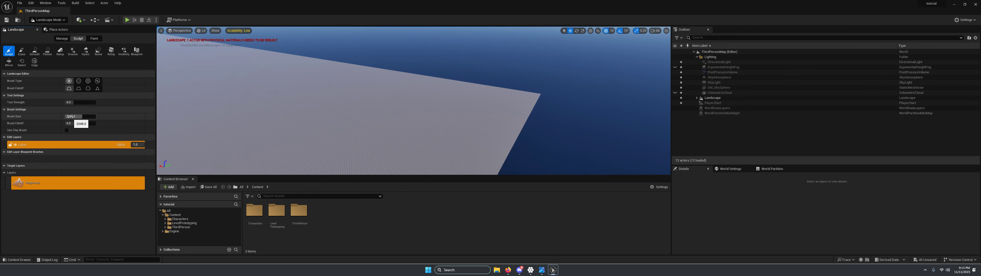
drag(71, 116, 96, 116)
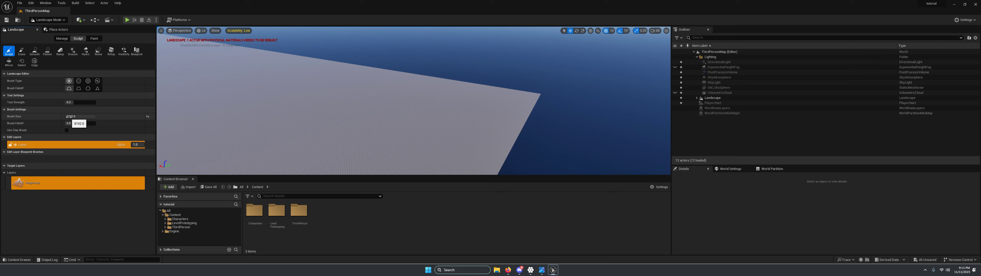
click(86, 117)
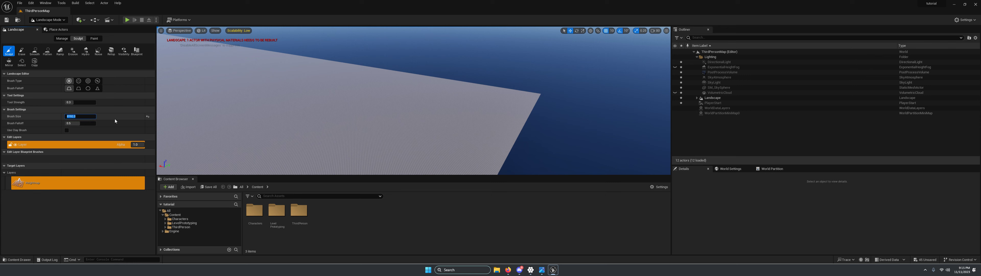
text(100000)
key(Return)
Sculpt a raised mound at the far corner of the landscape with the enlarged brush
mouse_move(371, 109)
right_down()
mouse_move(430, 109)
mouse_move(396, 130)
mouse_move(448, 128)
right_up()
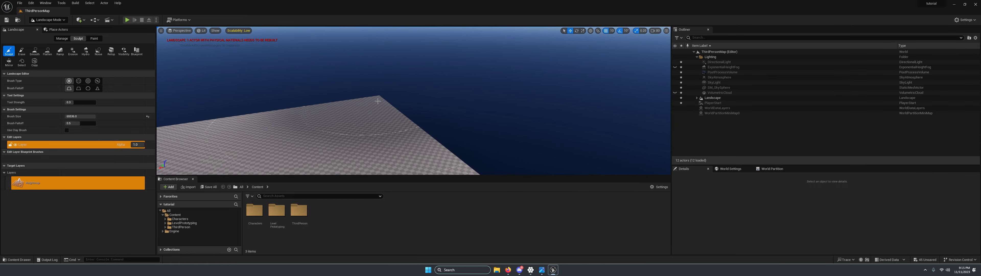
drag(372, 107, 371, 105)
key(s)
mouse_move(371, 106)
right_down()
mouse_move(464, 107)
mouse_move(533, 80)
mouse_move(578, 79)
mouse_move(546, 83)
mouse_move(522, 110)
right_up()
key(w)
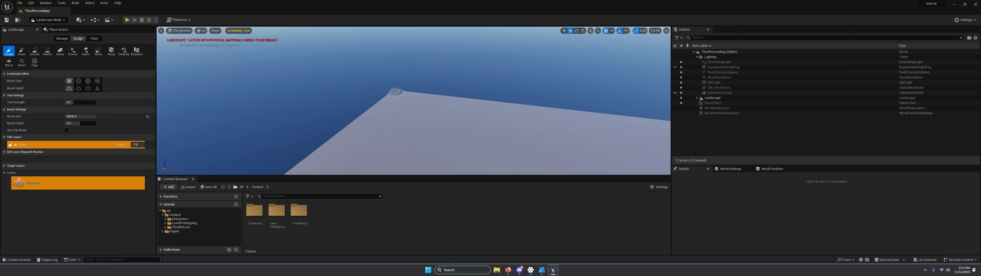
Play the level from the sculpted mound, run the character across it briefly, and end the play session
mouse_move(397, 91)
right_down()
mouse_move(395, 70)
mouse_move(395, 105)
mouse_move(423, 111)
mouse_move(423, 65)
mouse_move(423, 97)
mouse_move(417, 85)
mouse_move(399, 119)
right_up()
key(w)
drag(400, 119, 404, 122)
key(s)
mouse_move(404, 123)
right_down()
mouse_move(394, 130)
mouse_move(479, 106)
mouse_move(457, 133)
mouse_move(383, 136)
right_up()
key(w)
key(s)
click(390, 133)
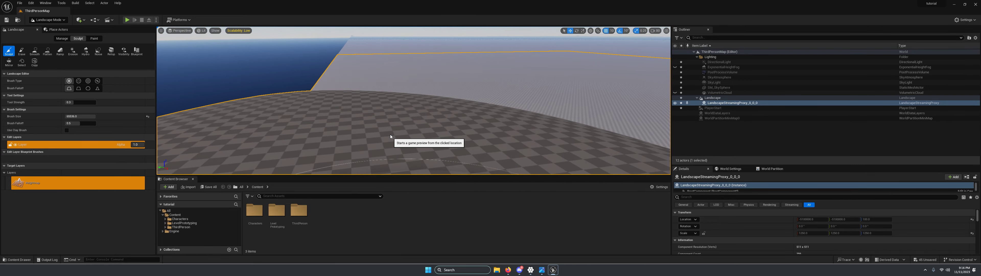
key(w)
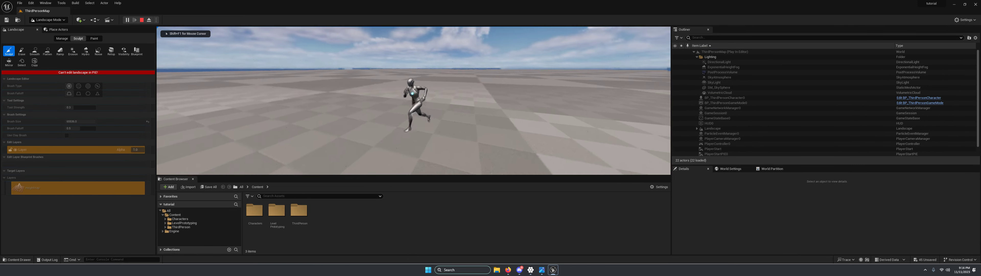
key(s)
key(w)
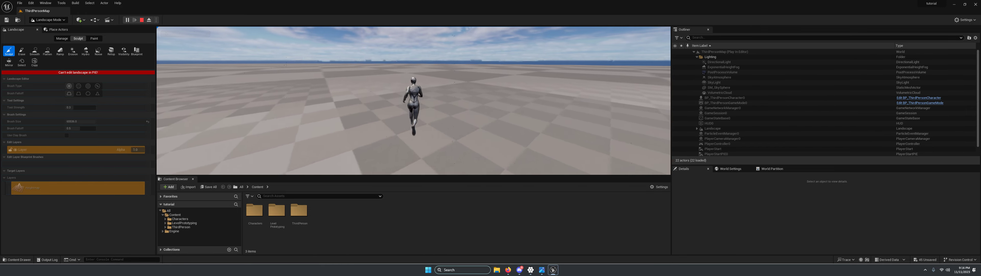
key(Escape)
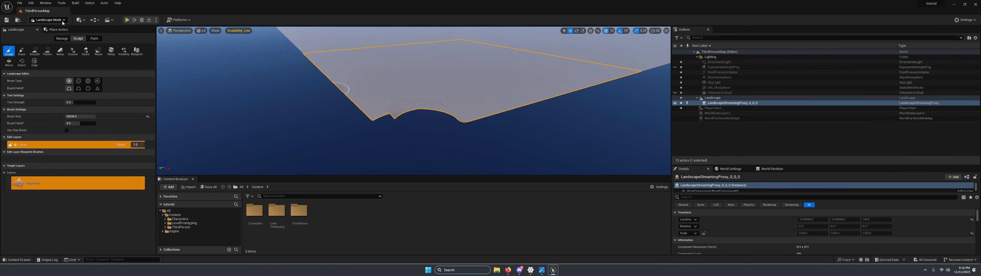
Open the BP_ThirdPersonCharacter blueprint from the ThirdPerson Blueprints folder
double_click(258, 213)
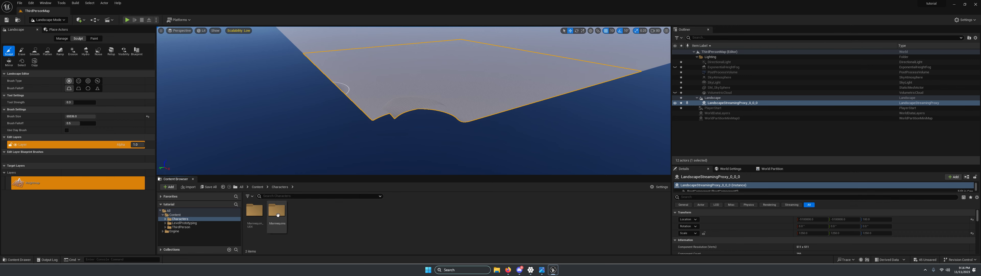
click(257, 187)
double_click(301, 213)
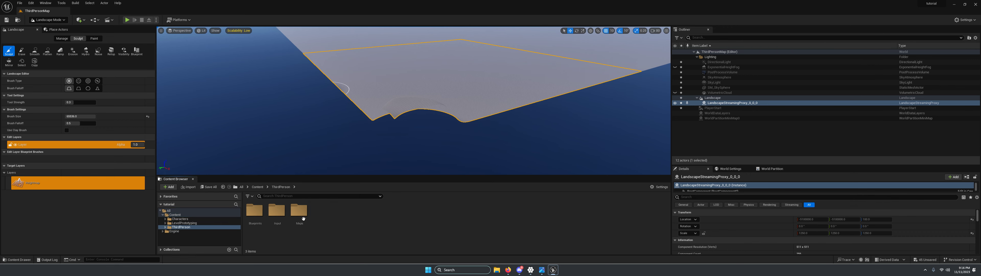
double_click(254, 210)
double_click(254, 212)
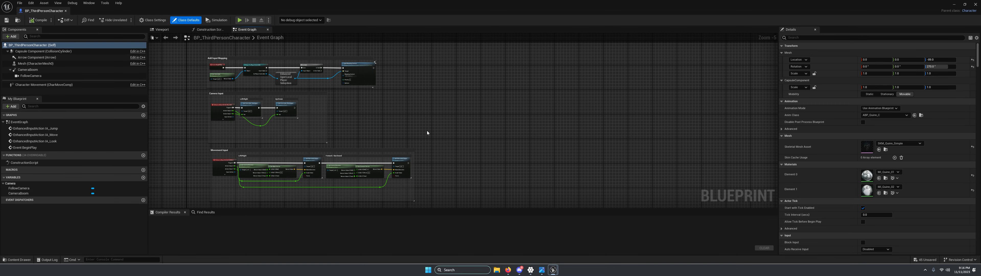
Set the character's Max Walk Speed to 5000 cm/s, compile and save the blueprint, and close it
drag(977, 69, 978, 169)
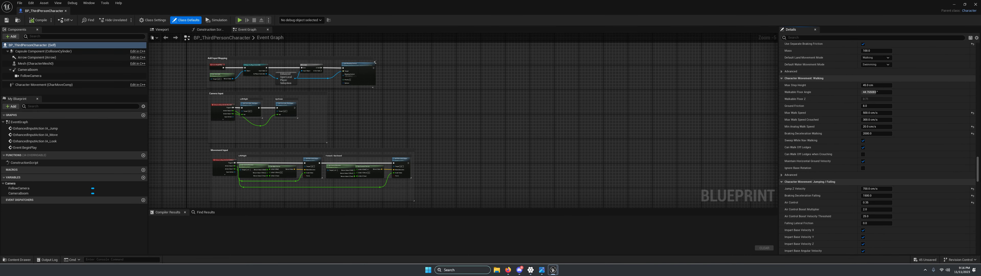
click(866, 114)
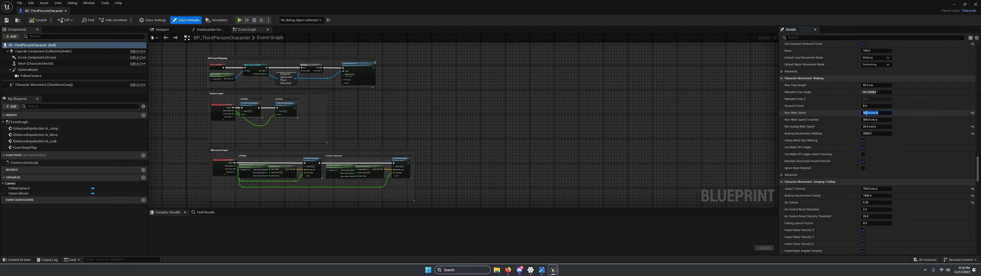
text(5000)
key(Return)
click(38, 20)
click(6, 20)
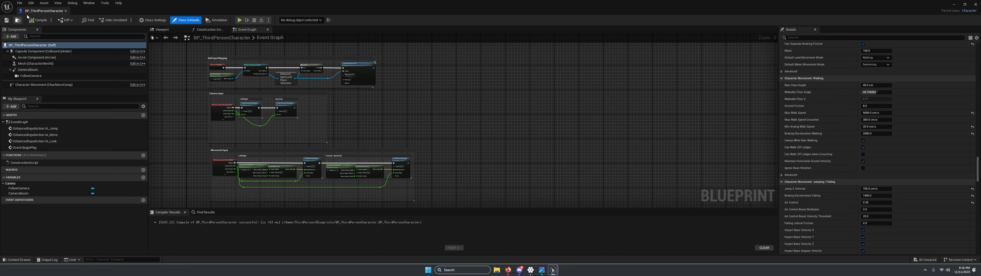
click(66, 11)
Start a play session from the sculpted mound and run the character across it toward its edge
key(w)
right_drag(375, 152, 375, 149)
right_click(376, 152)
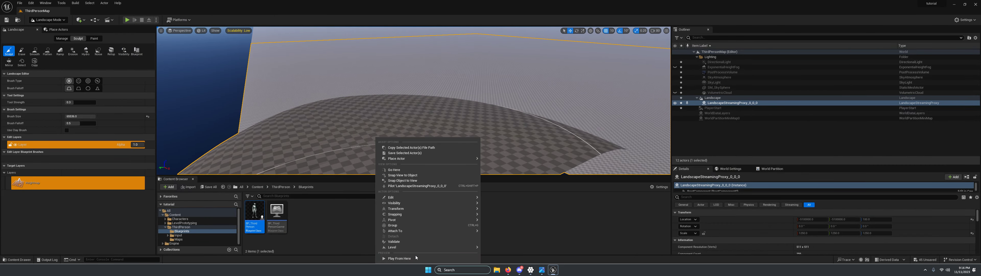
click(399, 258)
key(w)
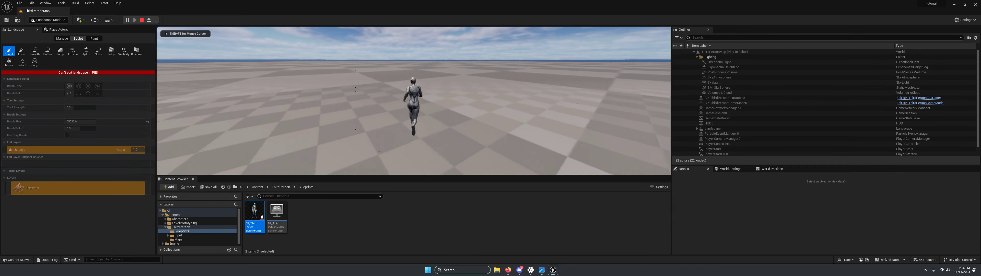
key(w)
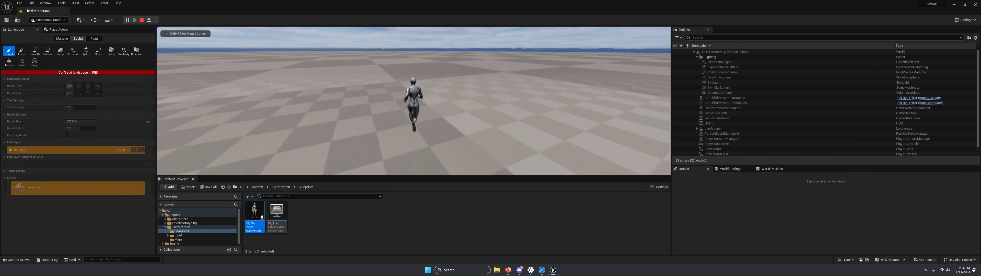
key(w)
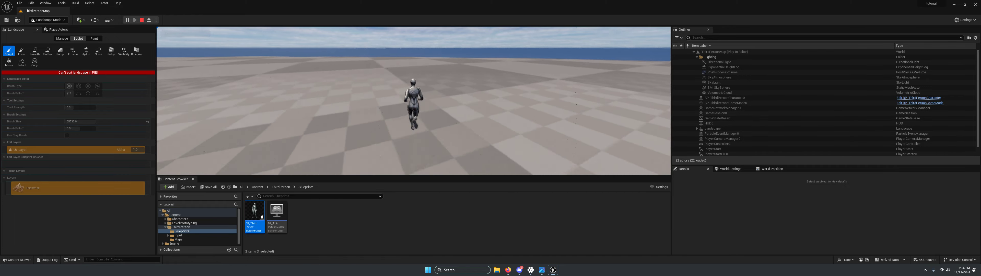
key(w)
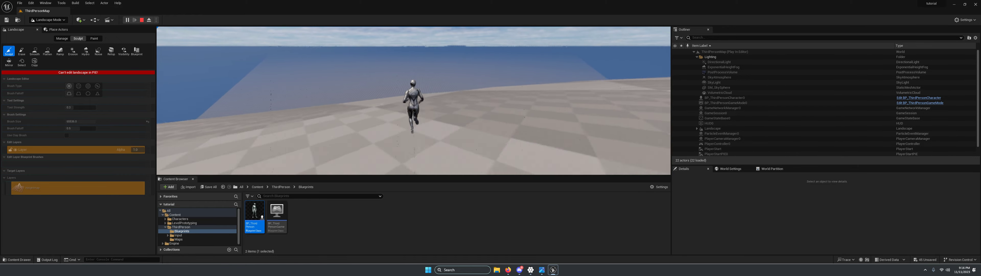
Jump the character off the mound, keep moving along its slopes, and stop the play session
key(space)
key(w)
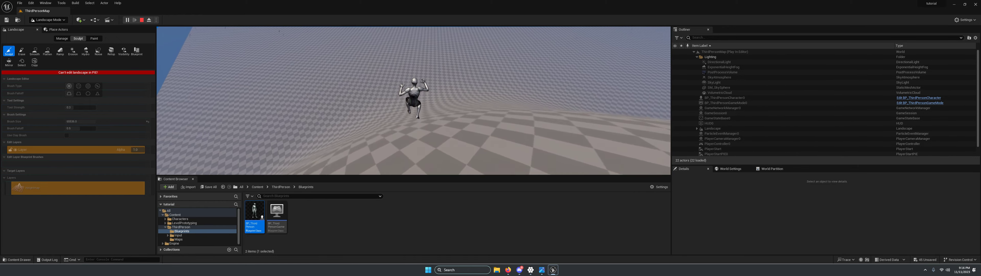
key(w)
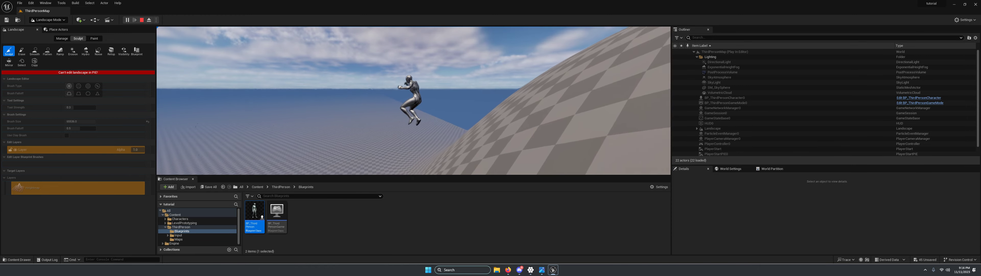
key(w)
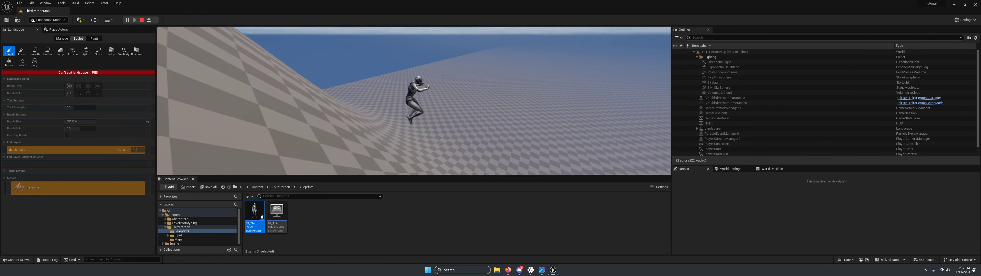
key(w)
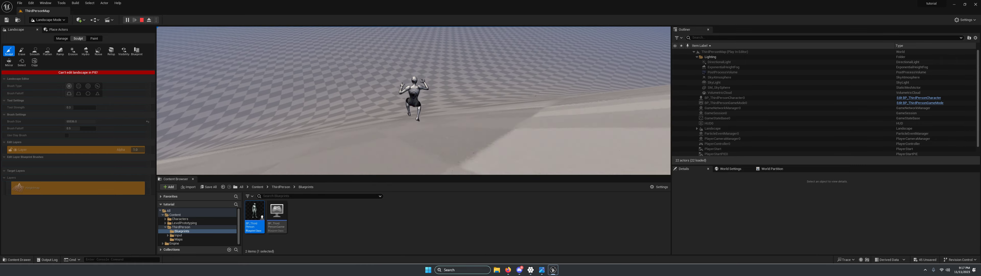
key(Escape)
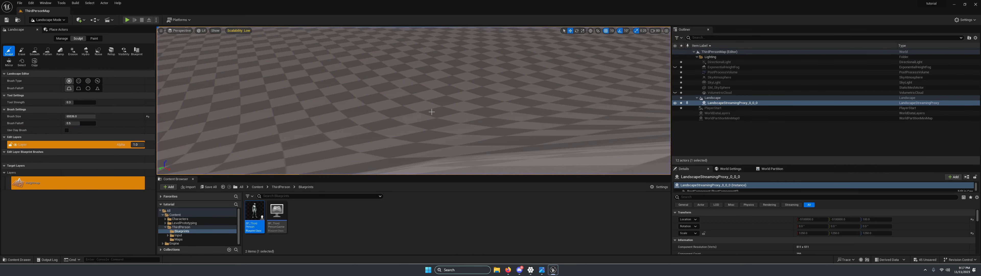
Switch the viewport to the Front view and focus it on the Landscape actor
key(s)
right_drag(495, 103, 464, 91)
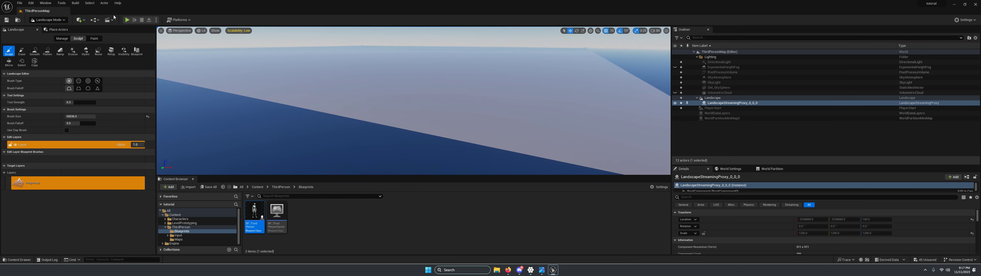
click(177, 31)
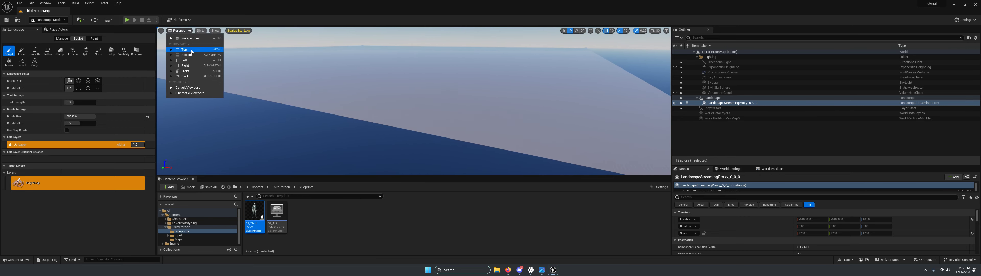
click(186, 71)
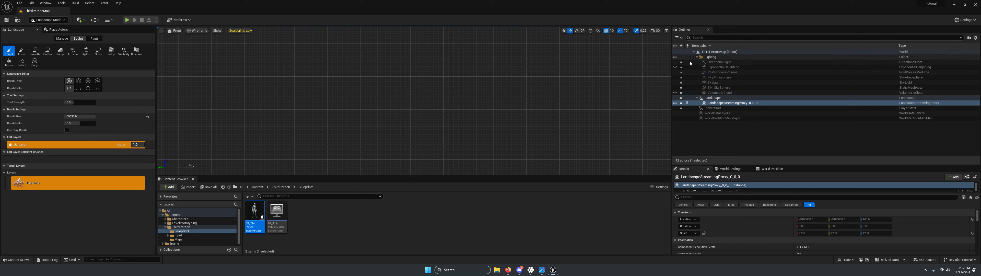
click(697, 56)
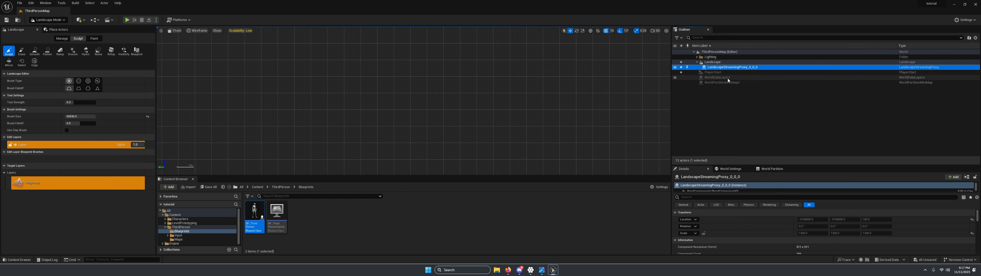
click(712, 61)
key(f)
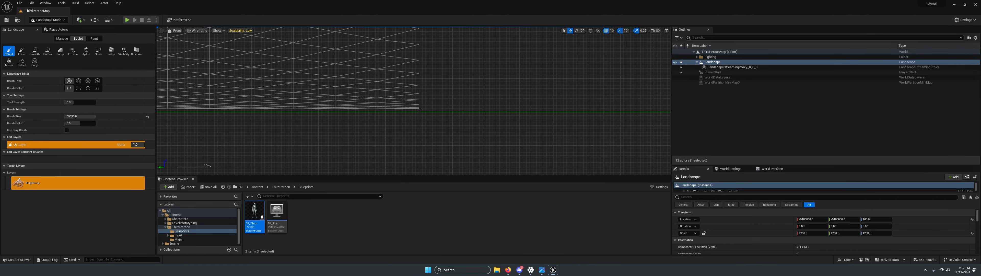
Measure the landscape's full width in the Front view from one end to the other
scroll(419, 112, down, 6)
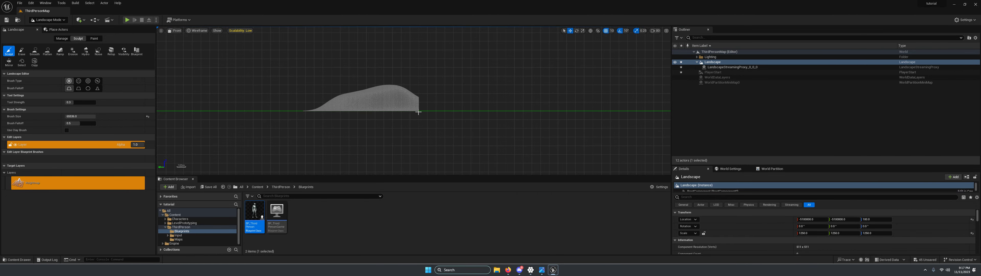
scroll(417, 115, down, 4)
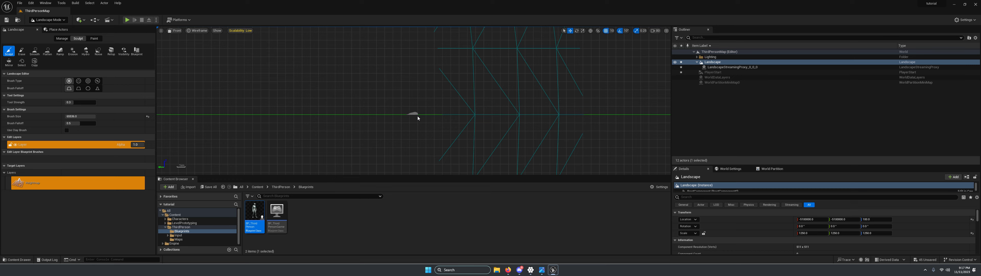
middle_drag(354, 128, 421, 123)
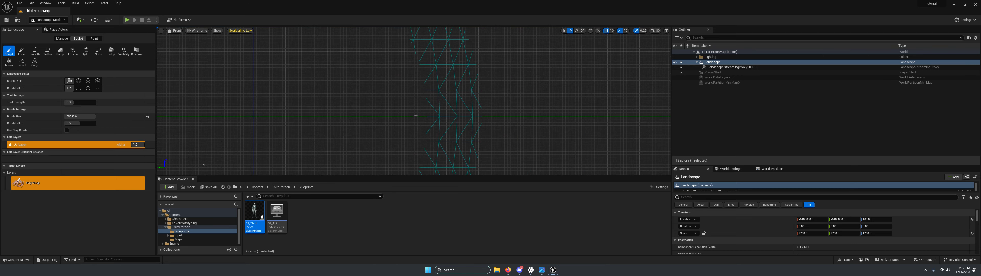
scroll(421, 123, up, 5)
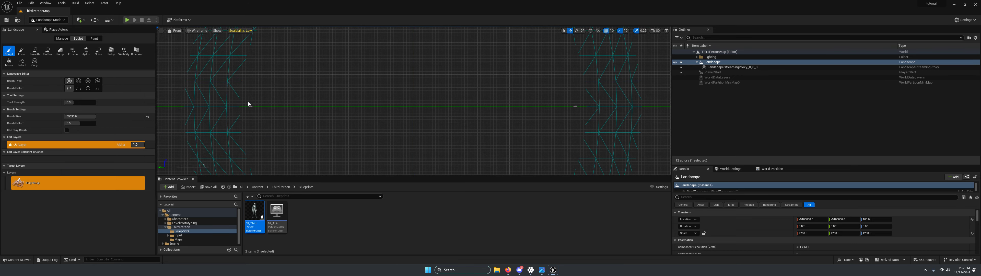
middle_drag(260, 103, 575, 102)
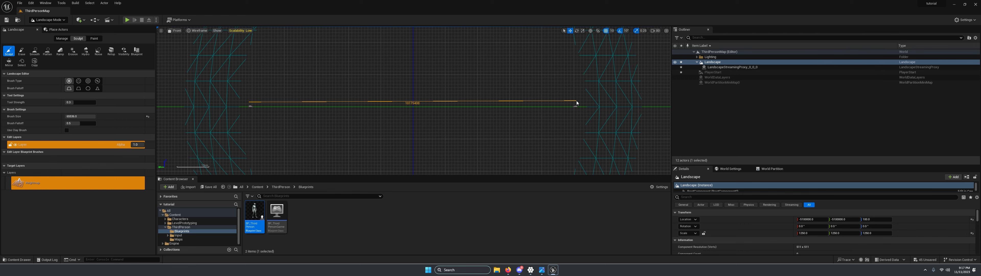
middle_drag(576, 103, 576, 100)
scroll(576, 101, up, 2)
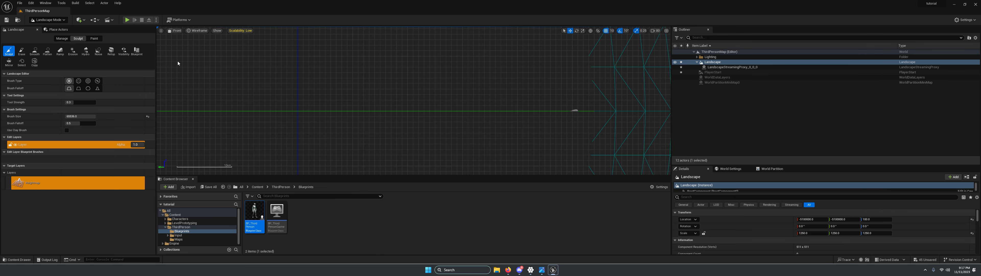
Switch to the web browser and convert 10000000 centimetres to kilometres in the Google unit converter
click(508, 269)
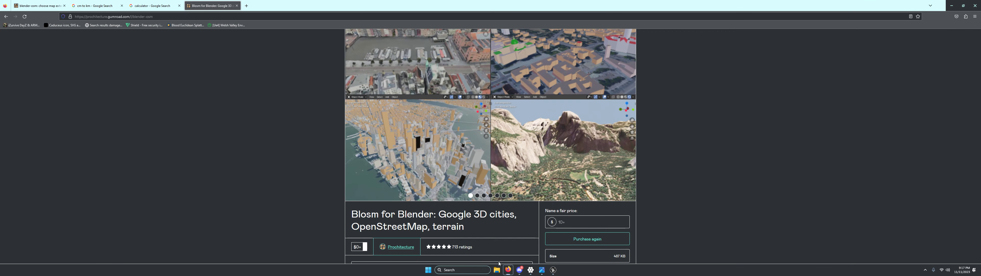
click(95, 6)
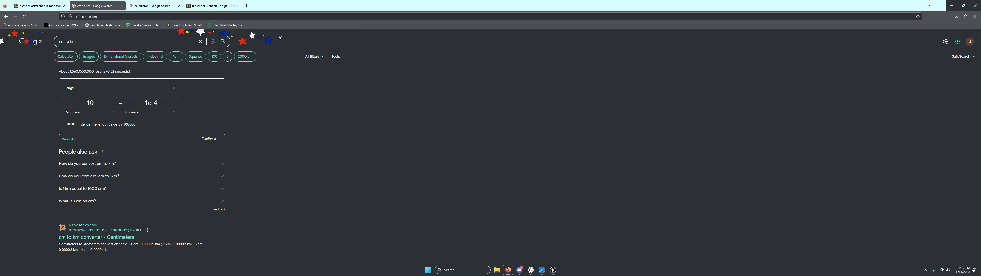
text(000000)
key(ctrl+a)
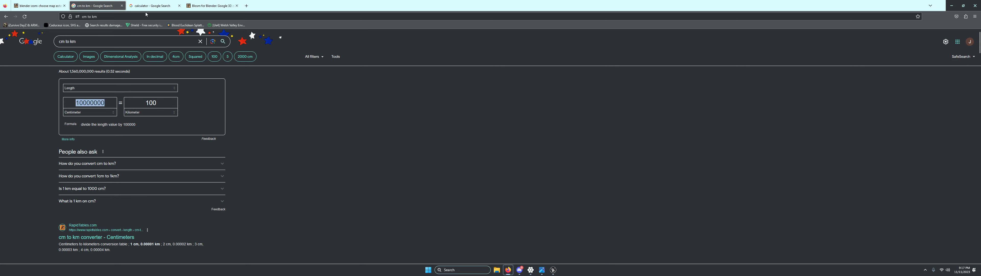
Calculate 100 × 100 in the Google calculator, check the browser's map page, and return to Unreal Editor
click(152, 4)
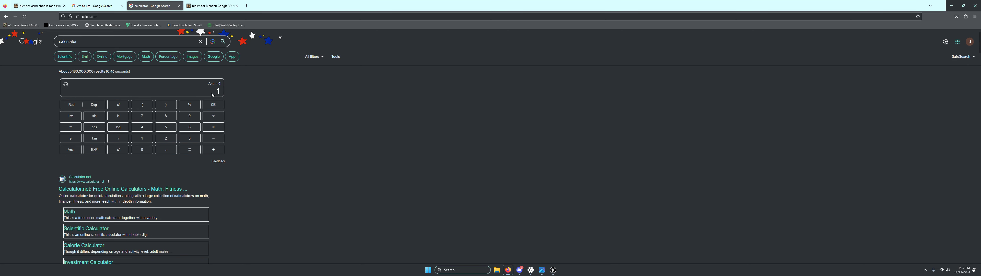
click(214, 128)
text(100)
click(193, 151)
click(35, 6)
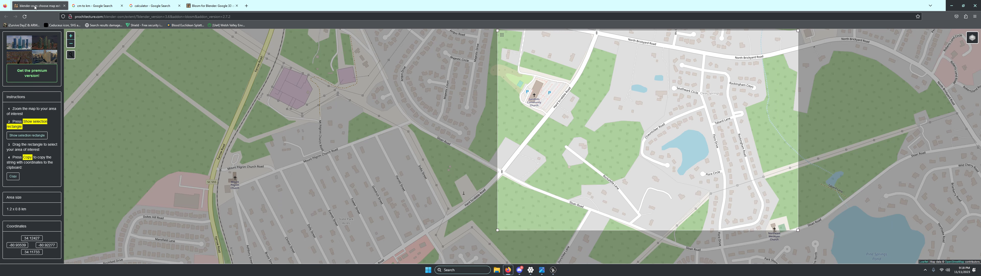
click(952, 5)
Set the viewport back to the Perspective view and fly over the landscape
scroll(425, 95, down, 3)
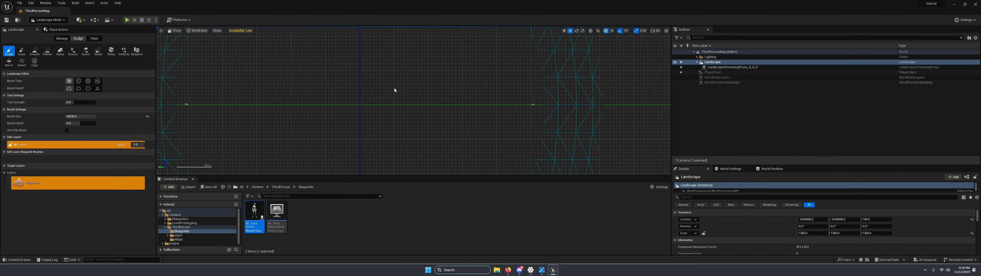
click(176, 31)
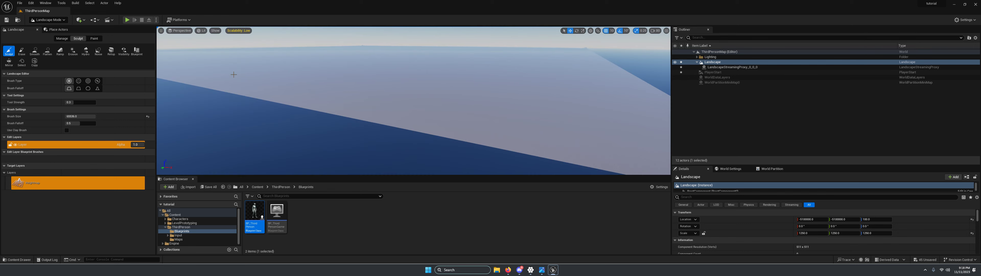
click(188, 38)
key(w)
mouse_move(426, 102)
right_down()
mouse_move(426, 118)
mouse_move(425, 103)
right_up()
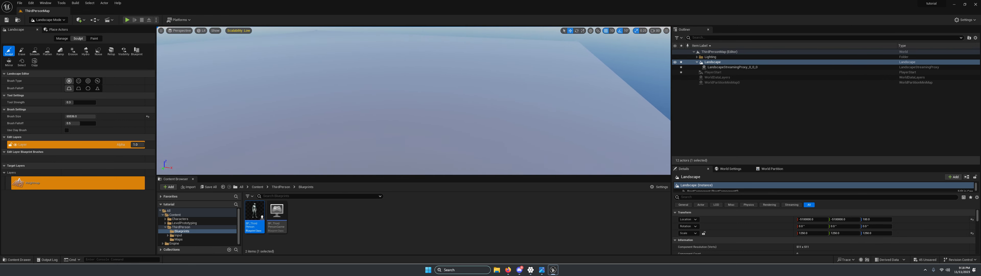
Search the plugins for "water" and enable the experimental Water plugin, accepting its warning
click(964, 19)
click(925, 53)
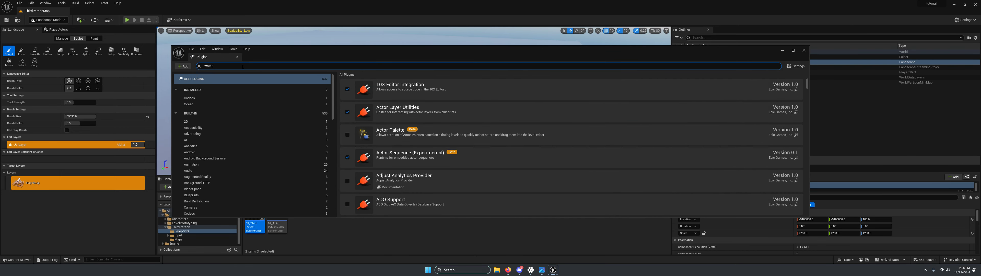
click(347, 90)
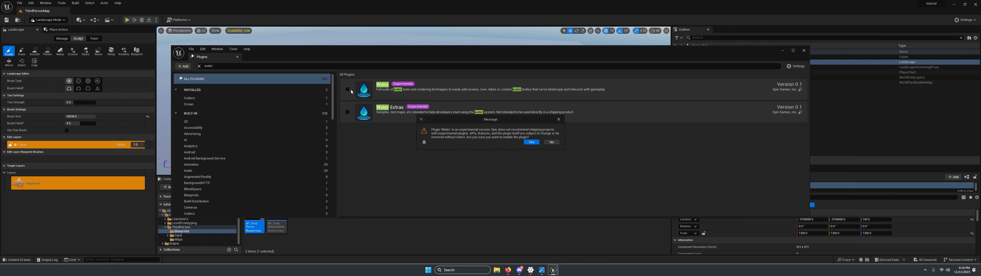
click(530, 140)
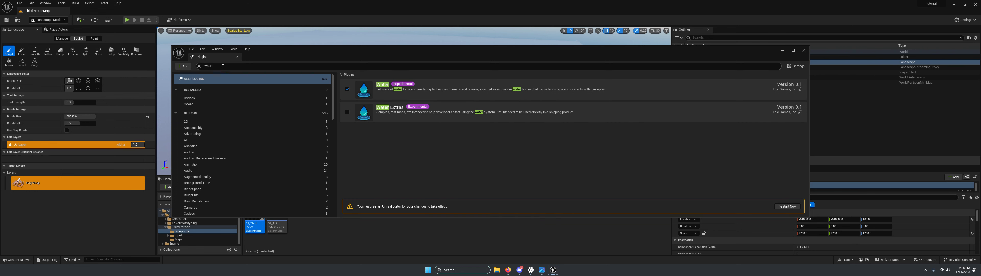
Search the plugins for "land" and enable the Landmass and Landscape Patch beta plugins, accepting their warnings
drag(223, 67, 186, 67)
text(land)
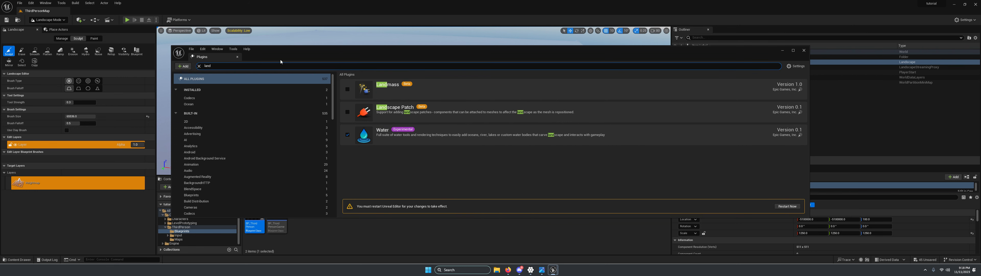
click(347, 89)
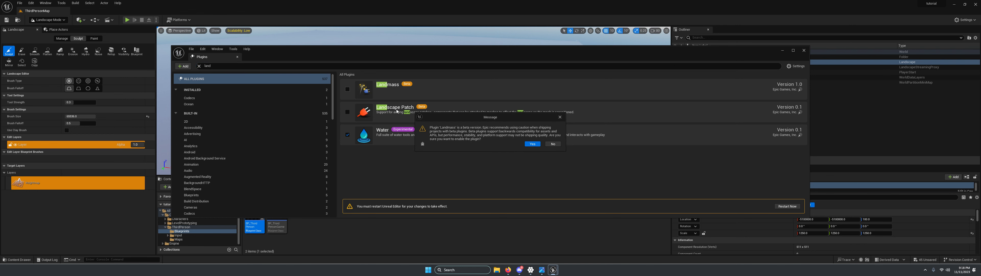
click(532, 146)
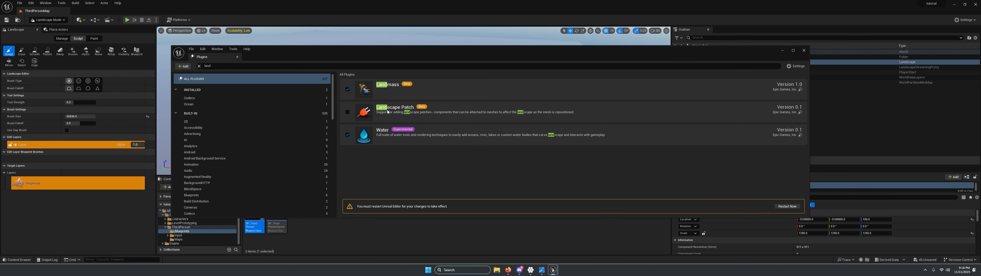
click(348, 112)
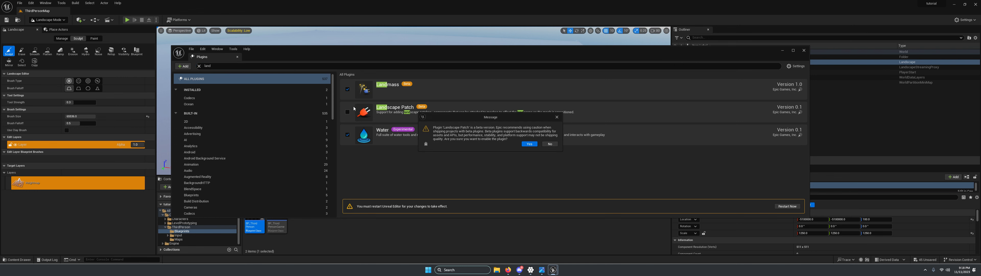
click(528, 144)
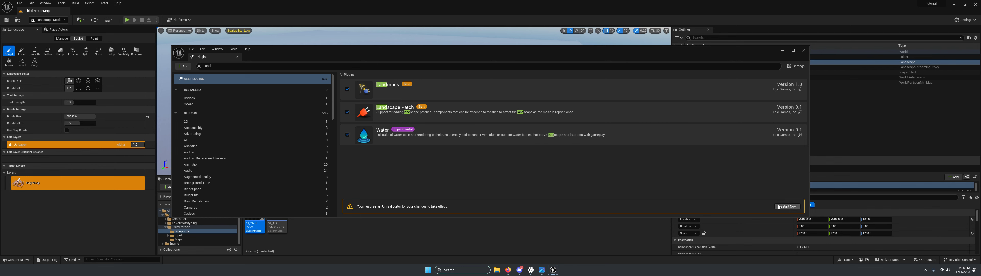
Restart Unreal Editor to apply the plugin changes and close the Plugins window
click(787, 207)
click(505, 192)
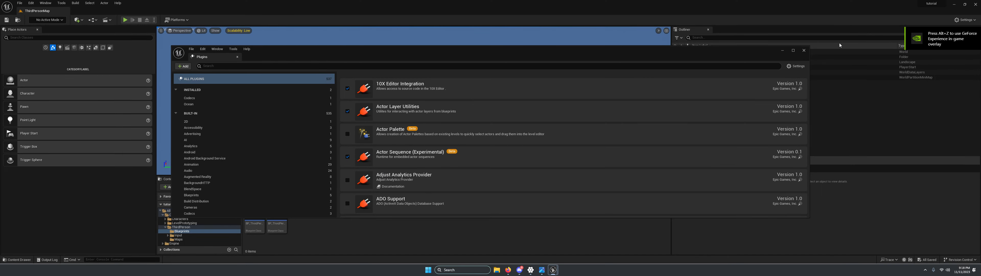
click(803, 51)
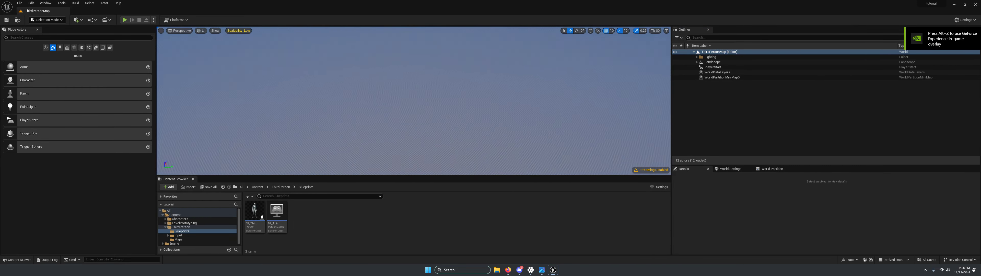
Search the placeable actors for "water" and place a Water Body Custom on the landscape
click(16, 38)
text(water)
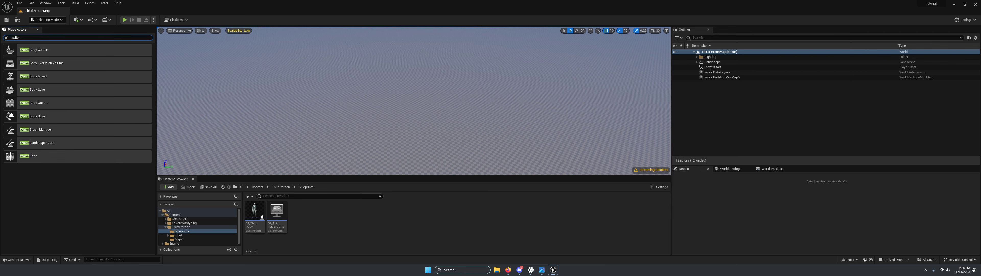
drag(28, 53, 423, 86)
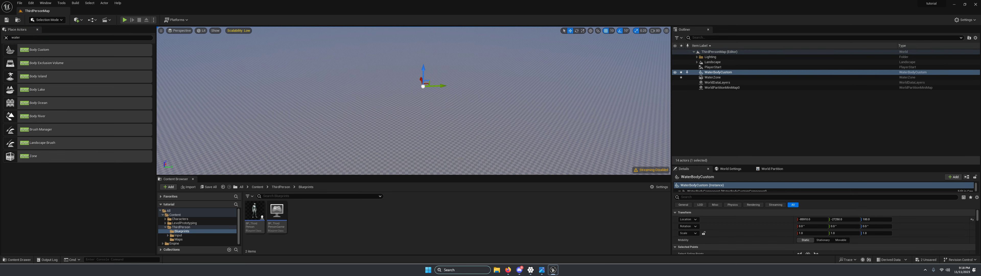
Set the water body's X and Y location to 0 and raise its Z location above the landscape
drag(805, 220, 807, 220)
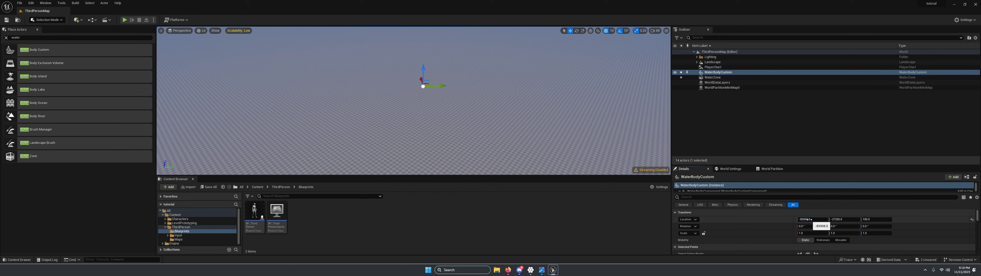
click(809, 219)
text(0)
click(842, 219)
text(0)
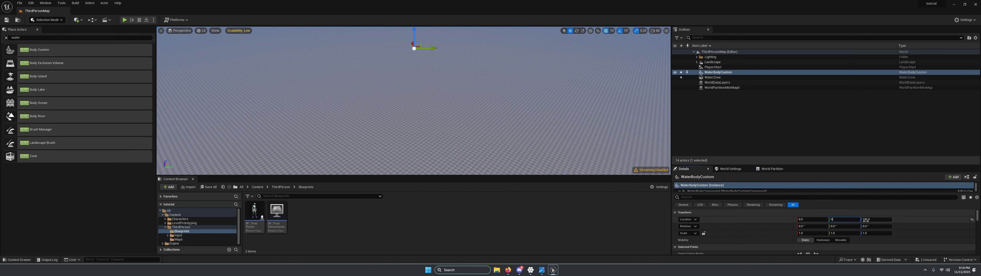
click(868, 220)
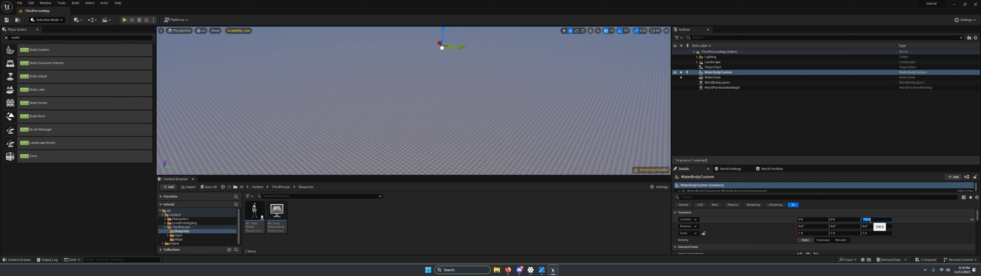
key(Return)
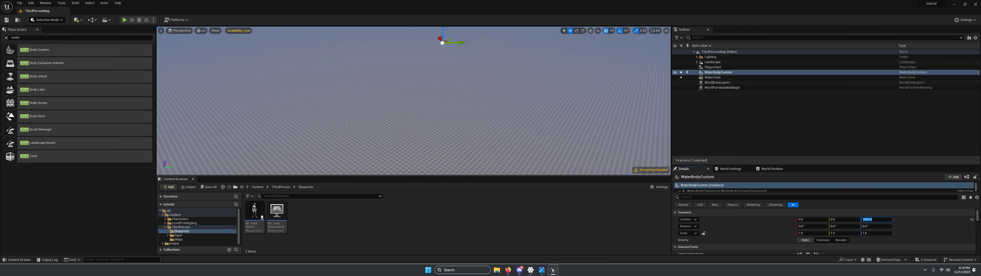
Focus the viewport on the water body and examine its size against the landscape
right_drag(491, 114, 488, 98)
key(f)
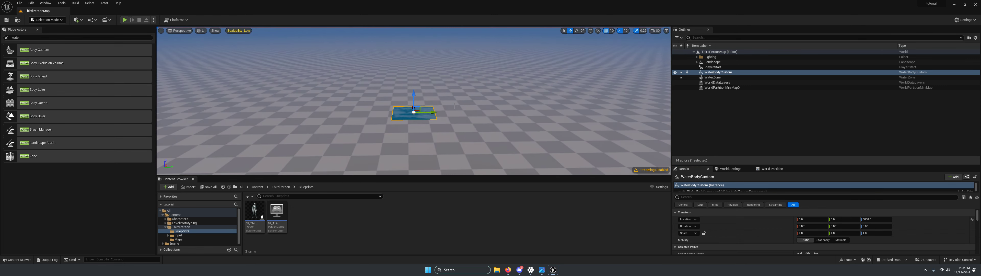
scroll(422, 122, up, 5)
scroll(422, 121, down, 8)
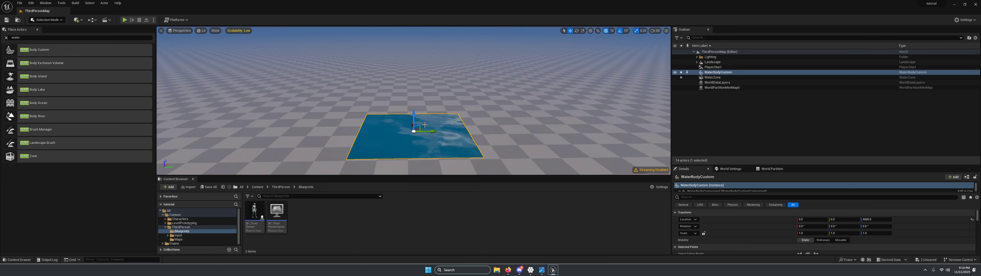
mouse_move(422, 121)
right_down()
mouse_move(418, 103)
mouse_move(421, 137)
mouse_move(421, 105)
mouse_move(422, 132)
mouse_move(433, 128)
right_up()
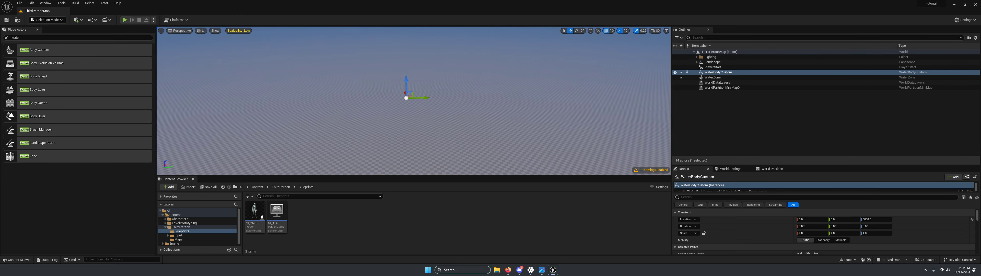
Increase the viewport camera speed and fly back and forth to survey the landscape's extent around the water body
click(653, 31)
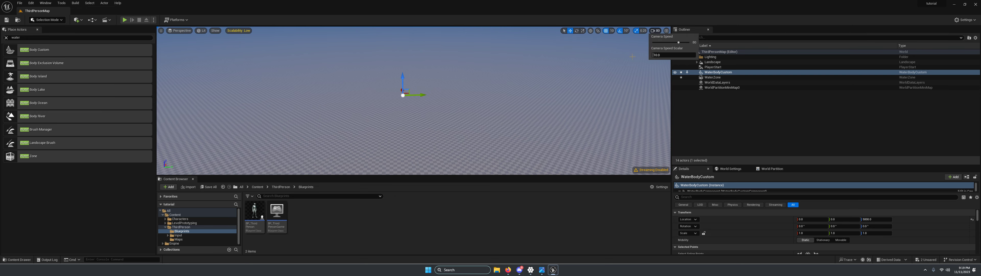
click(663, 43)
right_drag(533, 95, 529, 79)
key(w)
key(s)
key(w)
key(s)
key(w)
key(s)
right_drag(463, 114, 324, 102)
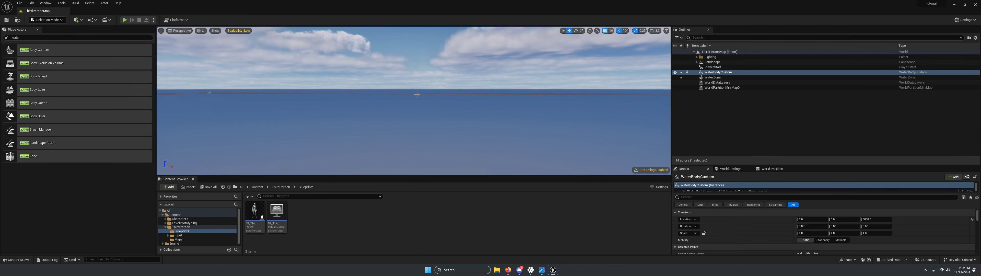
Enlarge the water body's X and Y scale enormously so that it spreads across the landscape
right_drag(413, 101, 571, 103)
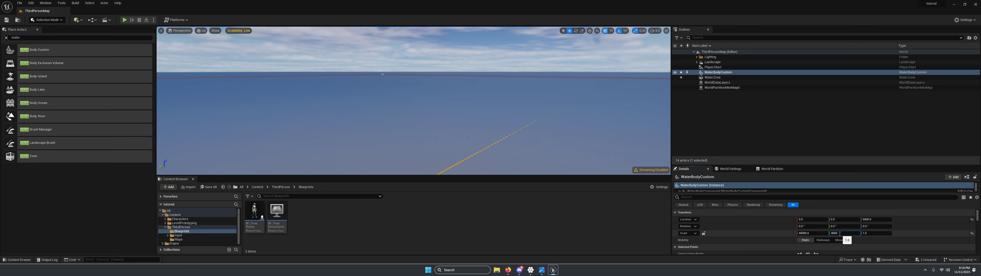
key(Return)
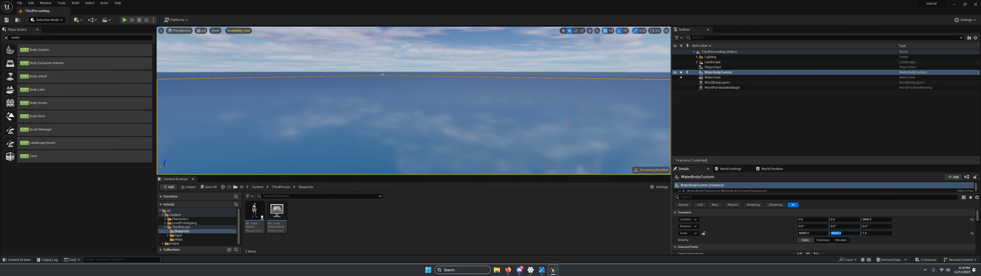
right_drag(567, 61, 450, 57)
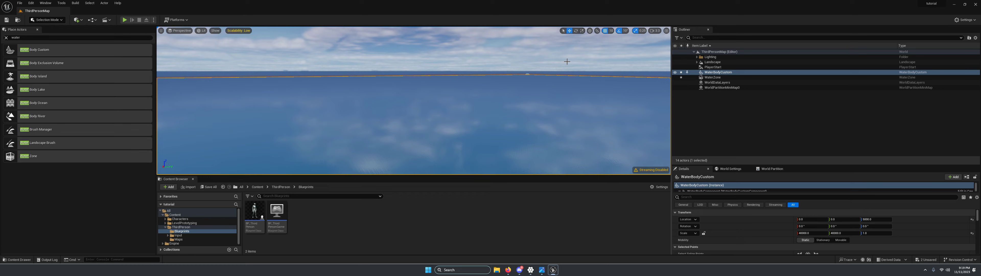
Fly down to the enlarged water body and inspect its surface from just above and below
right_drag(546, 100, 661, 121)
key(w)
key(q)
key(e)
key(q)
key(e)
key(q)
key(e)
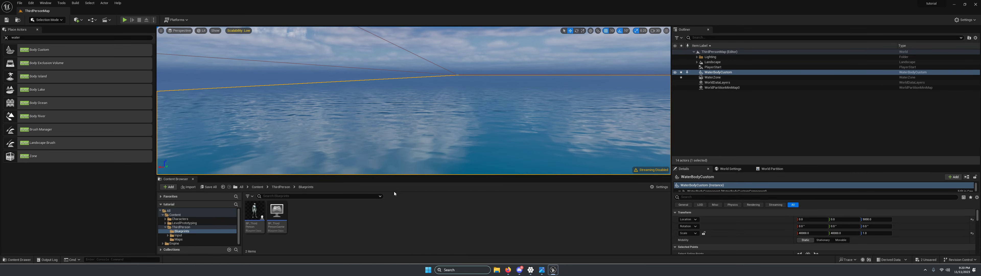
Open the project's top-level Content folder in the content browser
click(258, 187)
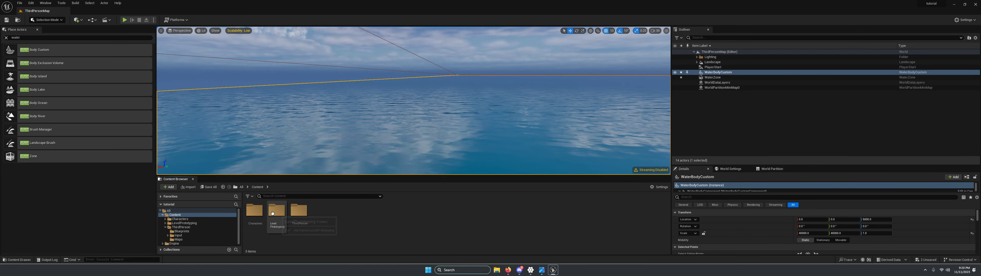
click(242, 187)
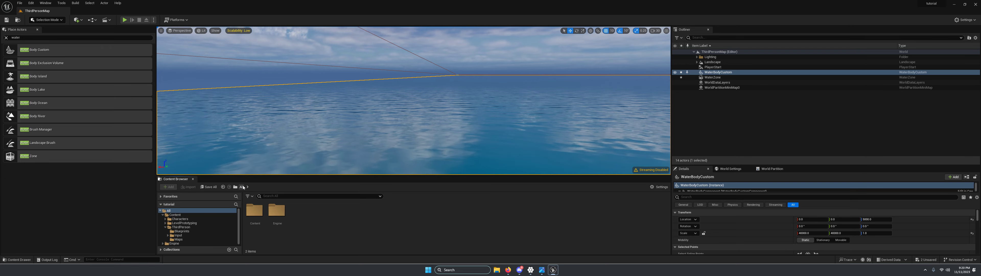
double_click(255, 211)
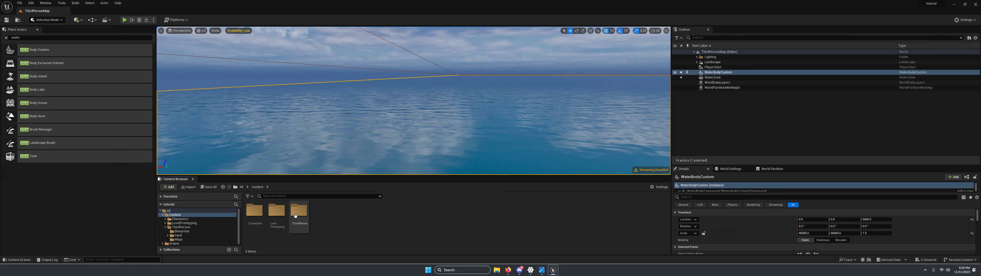
Switch to the desktop, open the downloaded landscape zip archive and copy the Landscape folder from the SenseiLandscape project's Content folder
key(super+d)
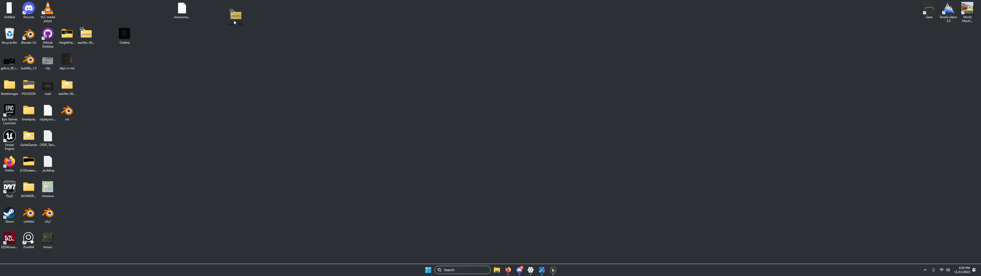
drag(234, 22, 243, 13)
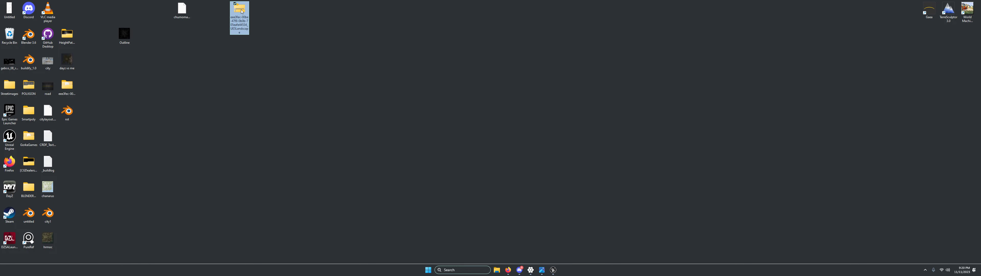
double_click(241, 11)
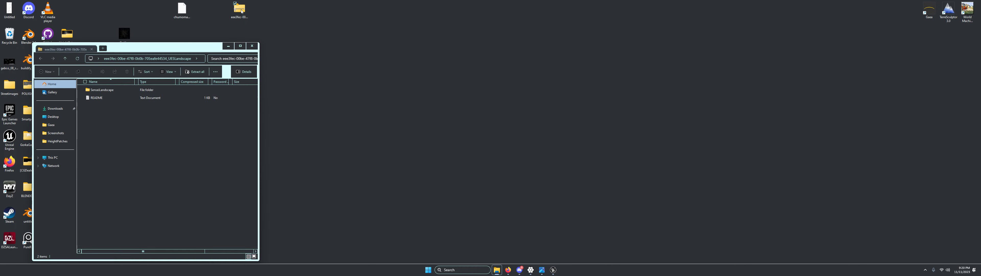
double_click(102, 91)
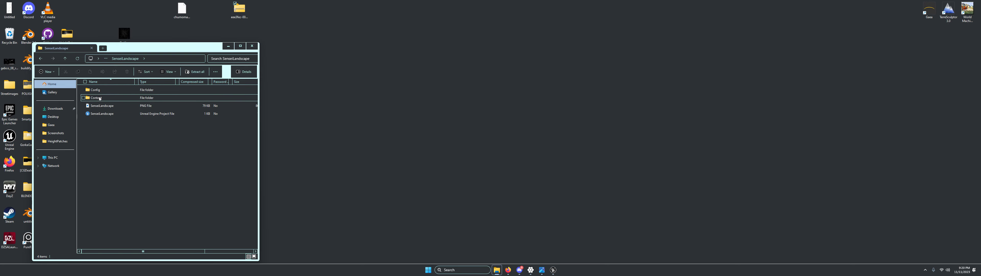
double_click(95, 98)
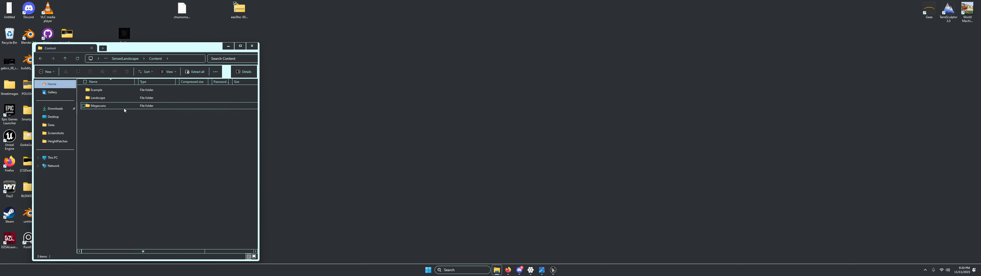
click(97, 99)
click(115, 121)
Return to Unreal Editor, show the project's Content folder in File Explorer and paste the copied Landscape folder there
click(553, 269)
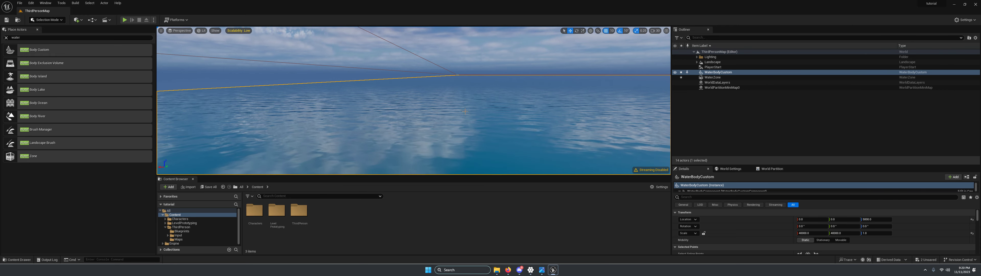
right_drag(312, 136, 384, 155)
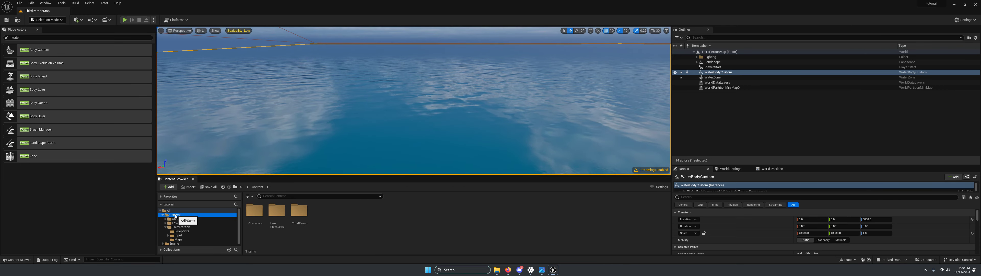
right_click(175, 217)
click(200, 128)
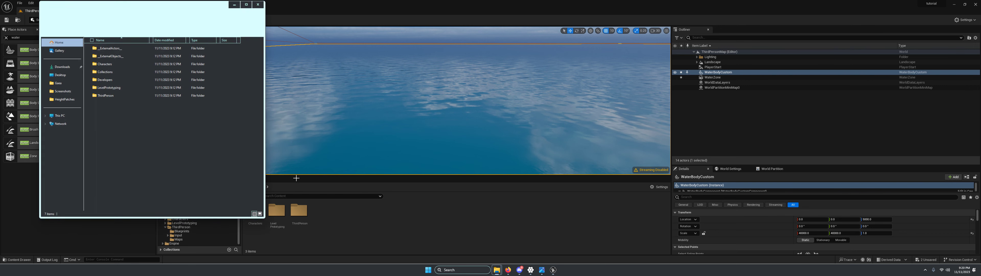
right_click(123, 115)
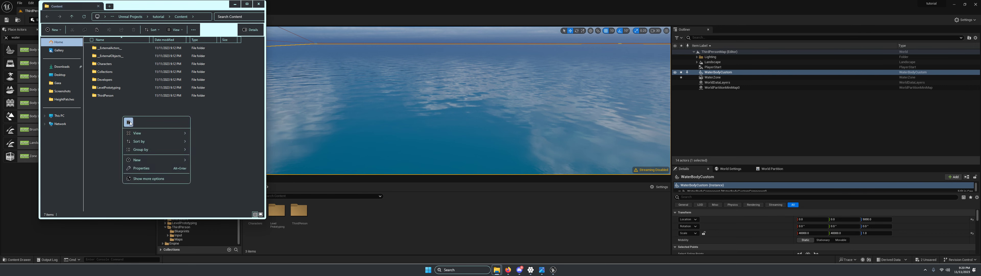
click(129, 122)
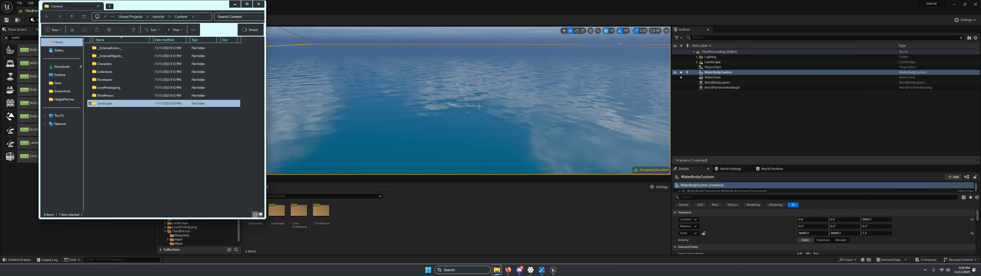
click(259, 4)
Delete all textures in the Landscape > Patches folder, keeping only the BP_Landscape_Patch blueprint
double_click(281, 213)
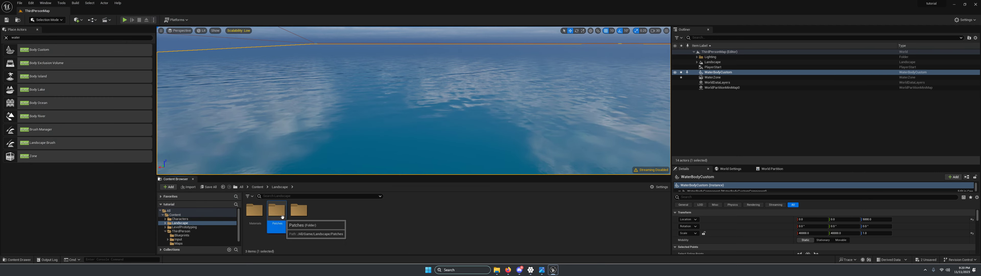
double_click(277, 210)
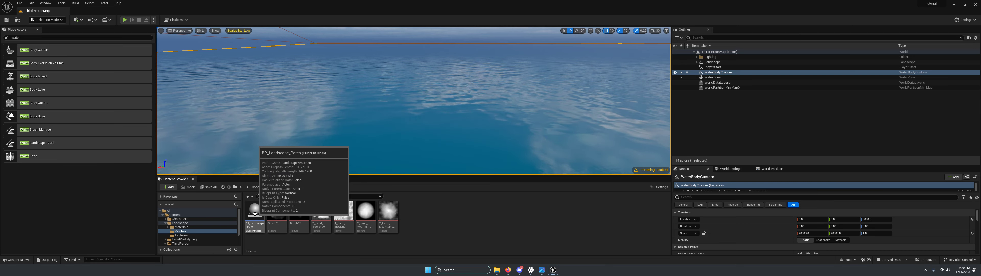
click(386, 212)
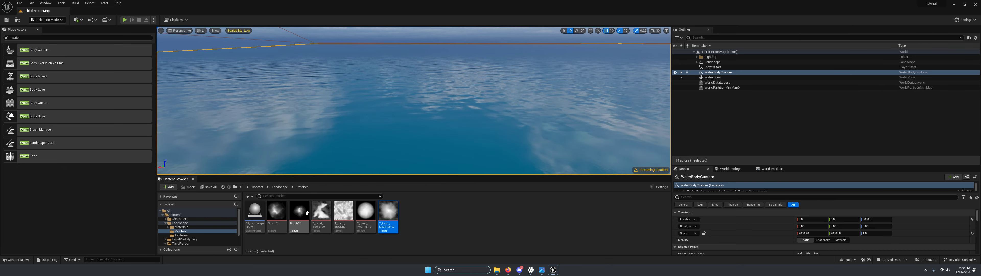
shift+click(277, 211)
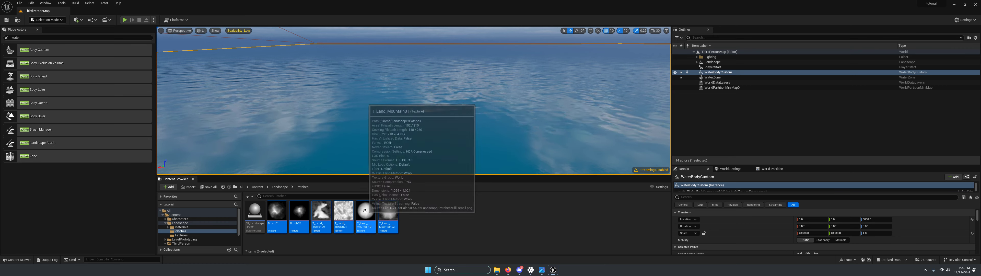
key(Delete)
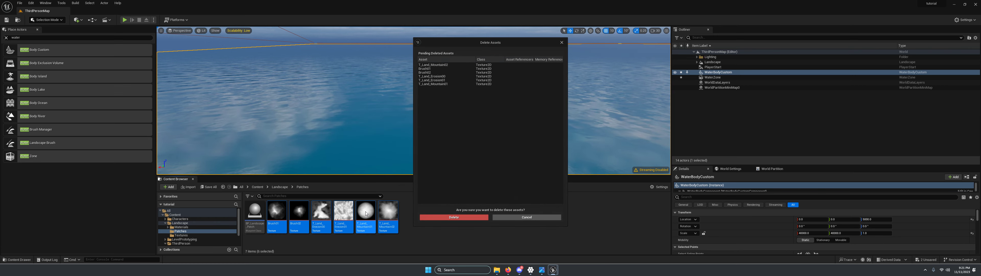
click(452, 218)
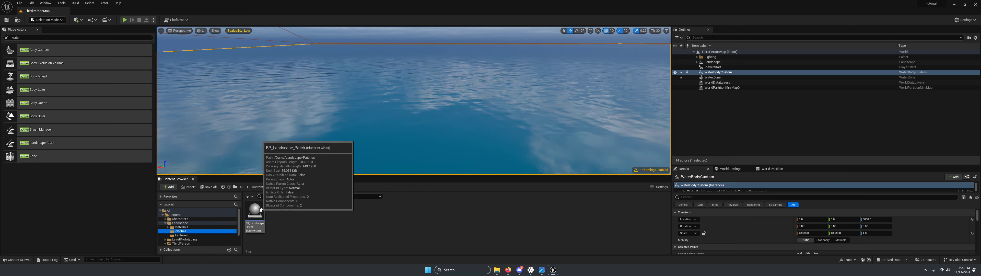
Place BP_Landscape_Patch in the level, accept inserting the LandscapePatches edit layer, and select the WaterZone actor
right_drag(324, 125, 453, 88)
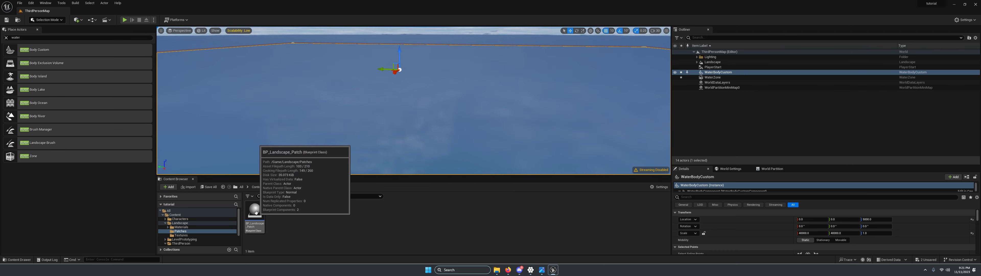
drag(255, 215, 398, 88)
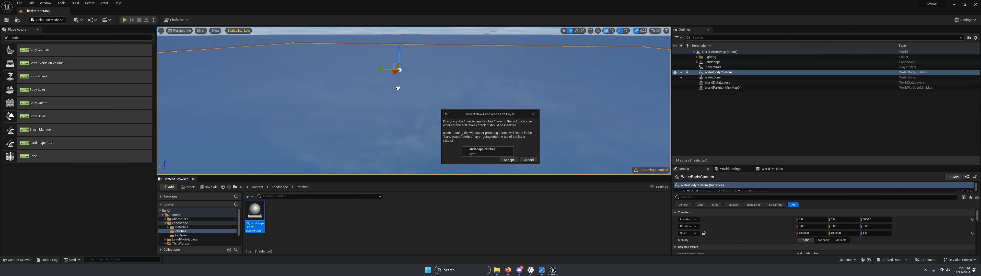
click(509, 159)
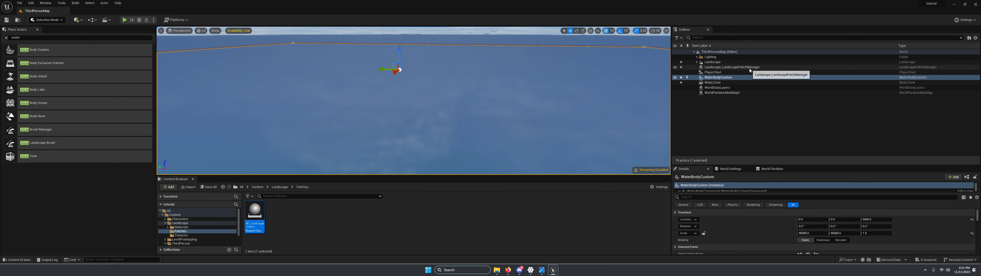
click(720, 83)
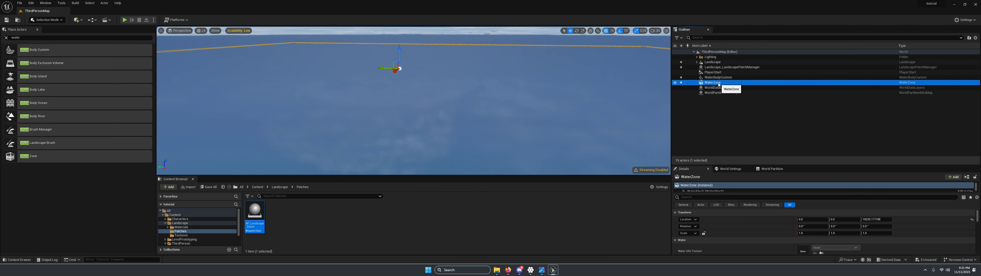
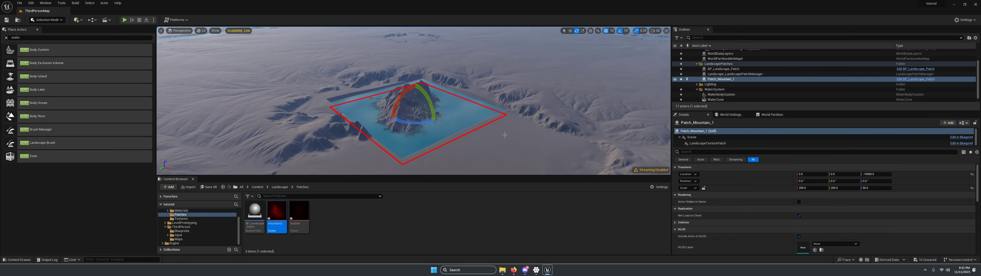
Reduce the Z scale of Patch_Mountain_1 to flatten the mountain
click(869, 188)
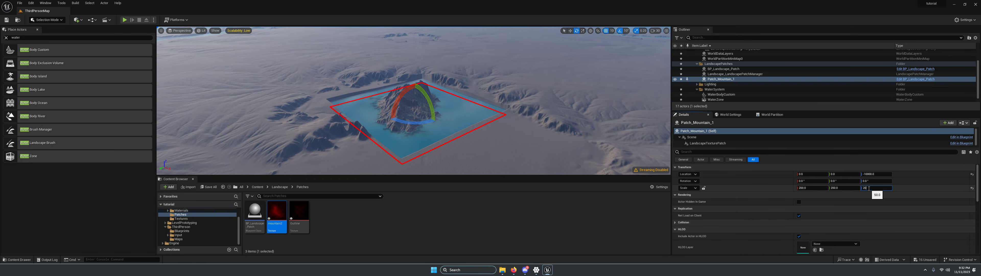
key(Return)
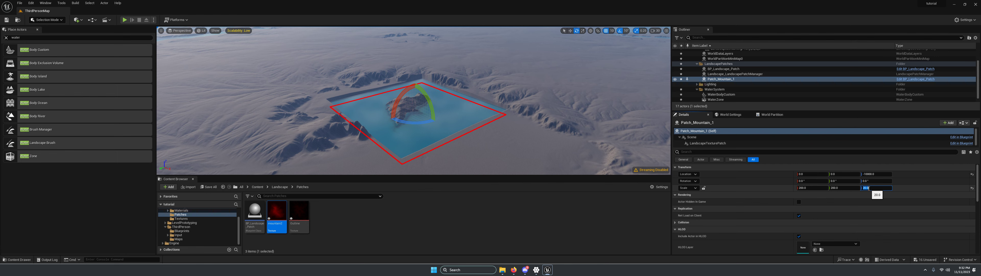
right_drag(387, 97, 418, 114)
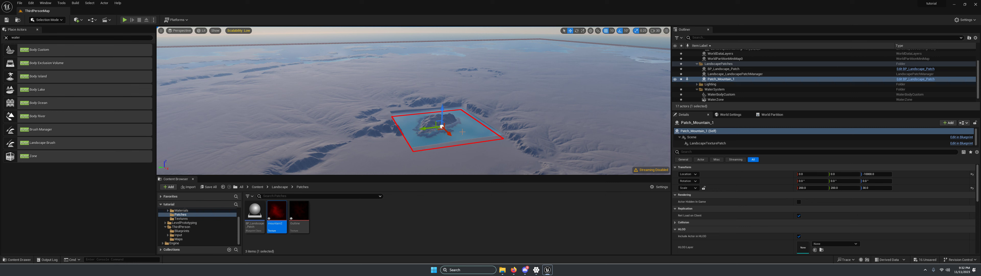
Set the Blend Mode of Patch_Mountain_1's LandscapeTexturePatch component to Max
scroll(835, 205, down, 1)
scroll(835, 203, down, 5)
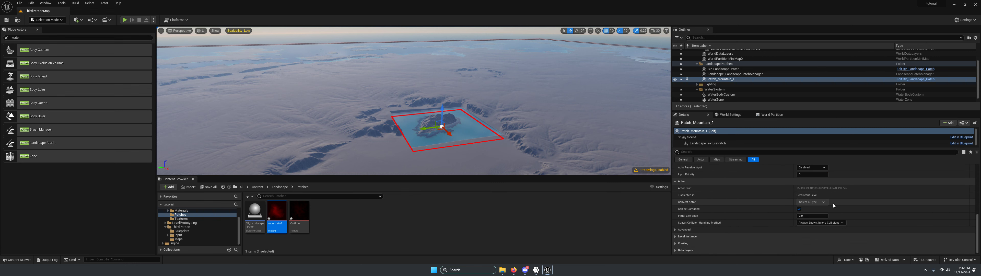
scroll(834, 206, up, 5)
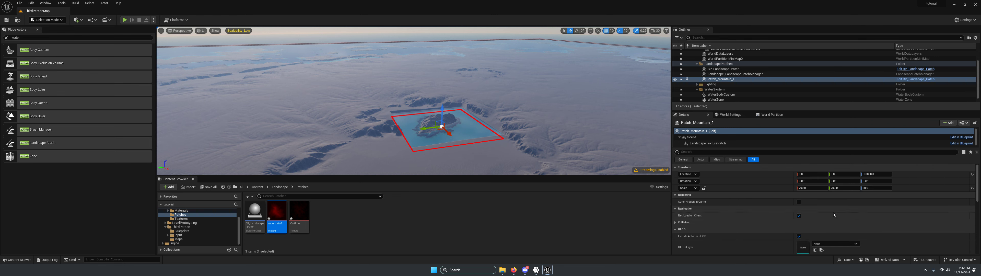
click(693, 143)
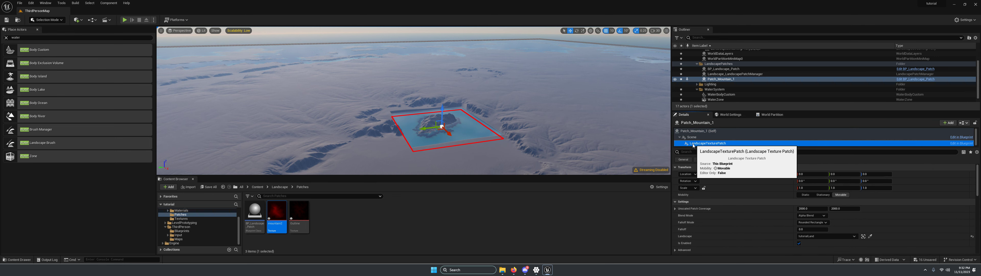
click(813, 215)
click(811, 241)
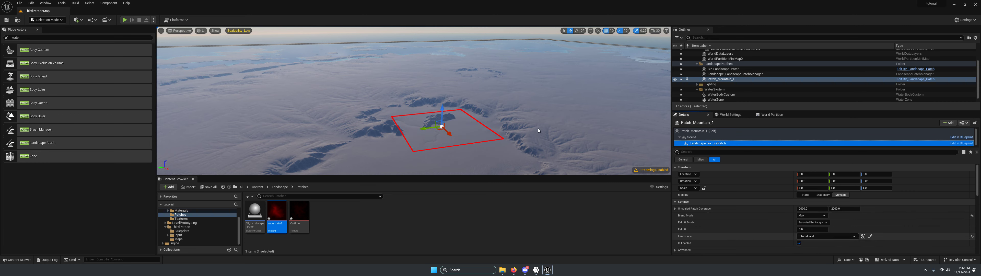
Raise the LandscapeTexturePatch component along Z to about 477 so the mountain stands above the surrounding terrain
right_drag(512, 125, 514, 114)
key(w)
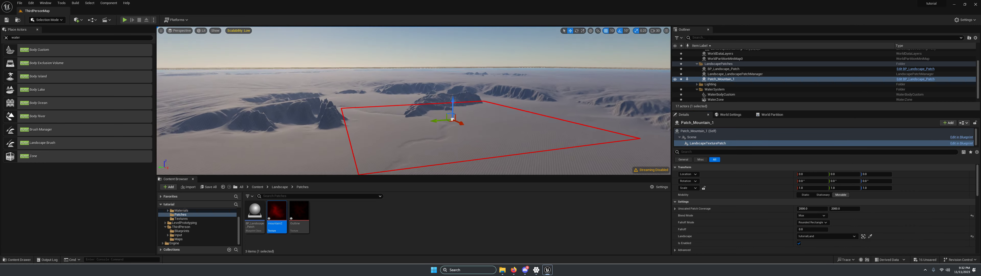
key(e)
right_drag(451, 115, 450, 120)
key(s)
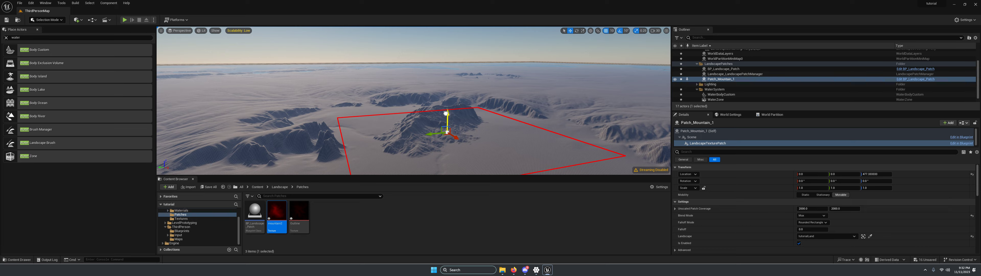
Fly around the mountain patch and examine how it blends into the surrounding landscape from different angles
right_drag(505, 135, 504, 143)
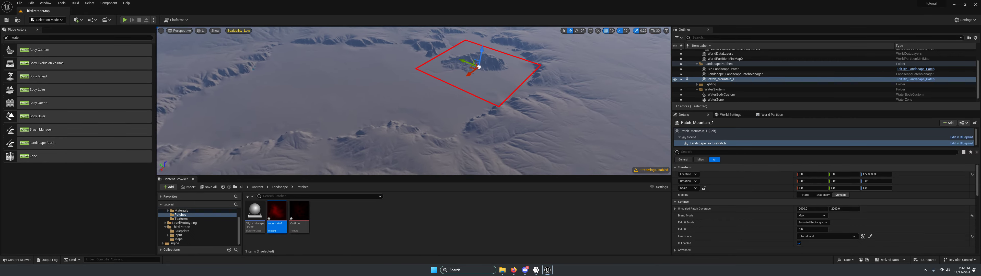
key(w)
right_drag(504, 143, 459, 92)
key(s)
key(d)
key(w)
key(s)
key(s)
right_drag(452, 71, 393, 96)
key(w)
key(s)
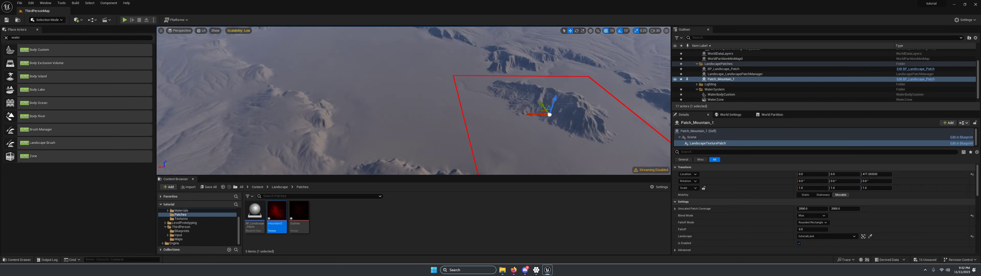
Play the level from a spot on the flat terrain, run while viewing the mountain at character scale, and end the session
key(w)
right_drag(395, 115, 414, 108)
right_click(395, 115)
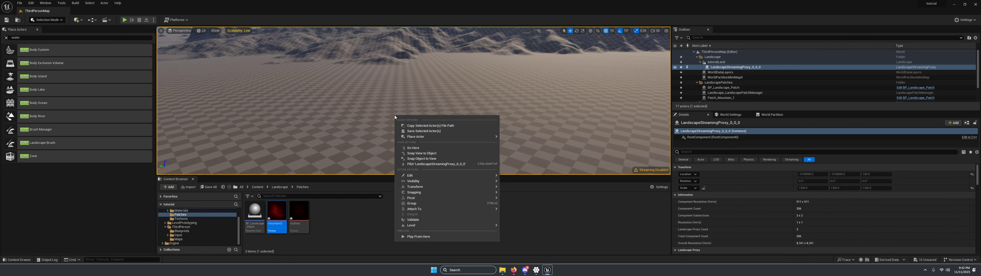
click(433, 236)
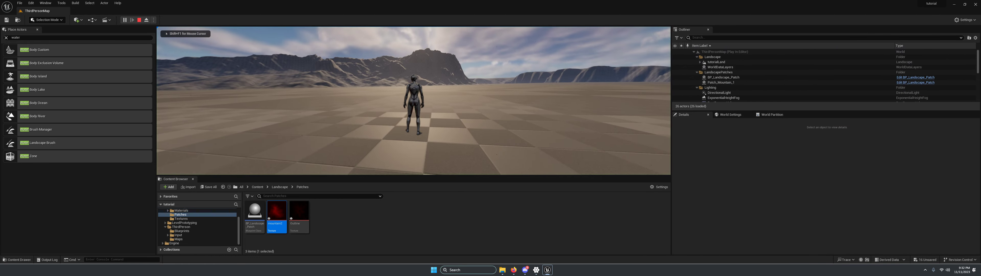
key(w)
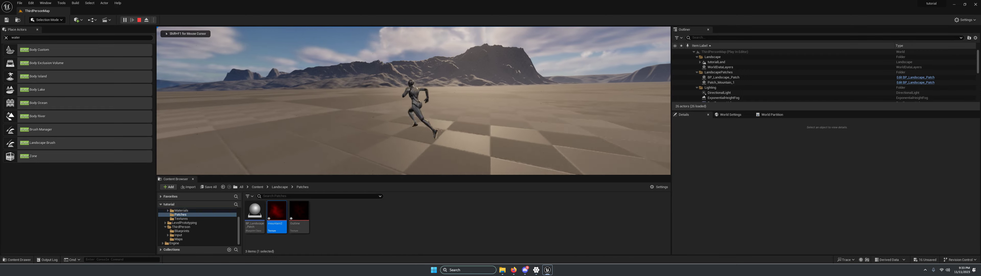
key(Escape)
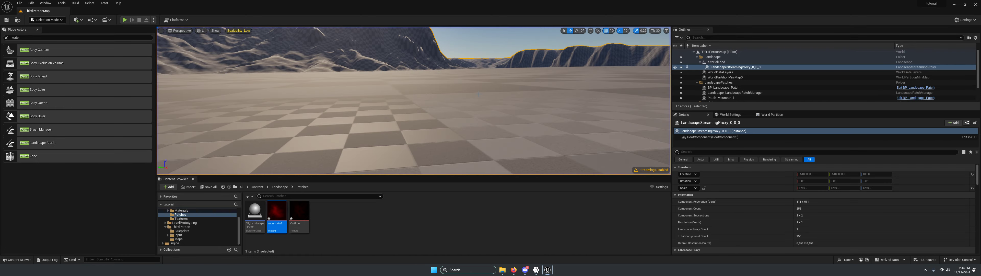
Set Patch_Mountain_1's X and Y scale to 500 and raise the patch slightly along Z
right_drag(460, 65, 460, 82)
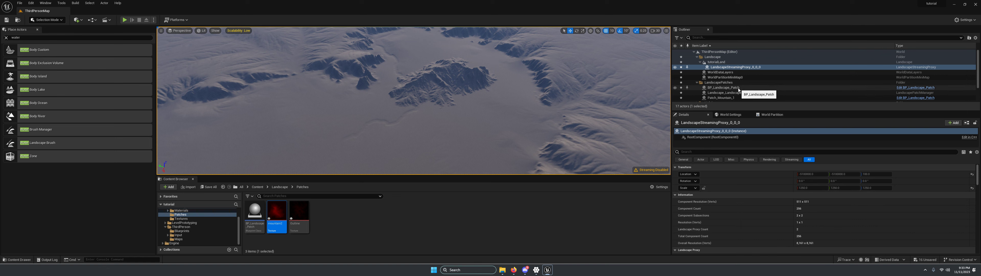
click(721, 98)
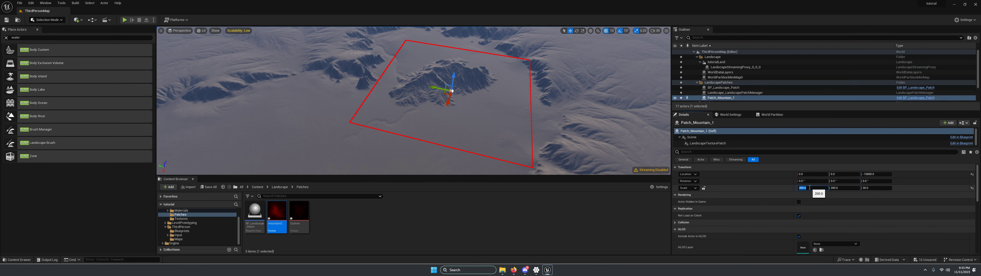
click(810, 187)
text(500)
key(Return)
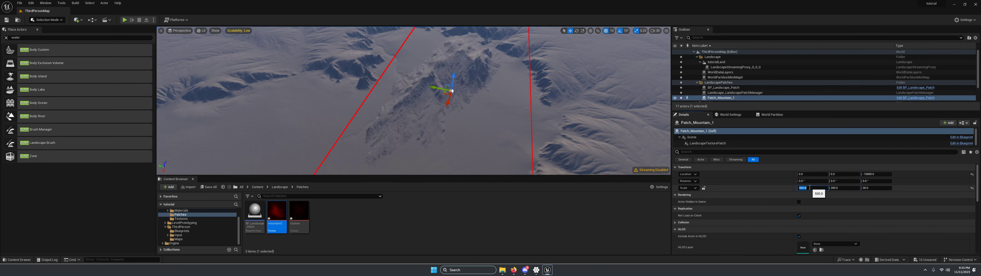
click(838, 188)
text(500)
key(Return)
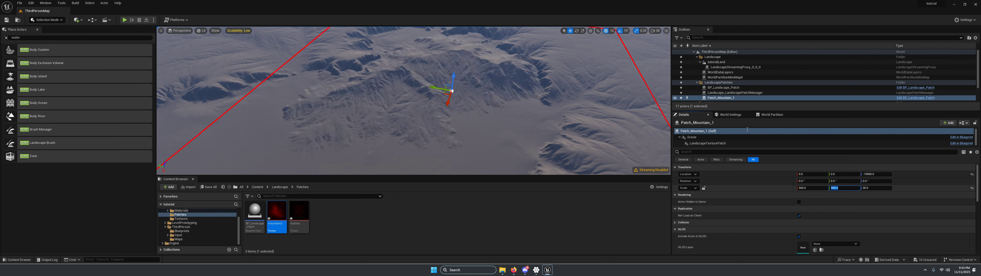
drag(454, 76, 452, 75)
Play the level from the ground near the enlarged mountain, run around to check the terrain scale, and end the session
right_drag(450, 145, 451, 145)
key(w)
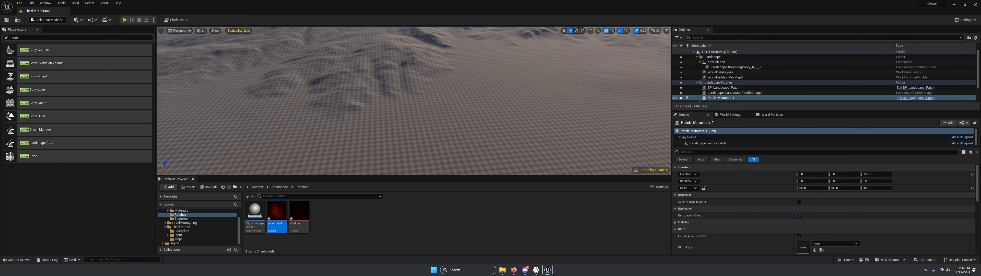
right_click(448, 145)
click(459, 140)
key(s)
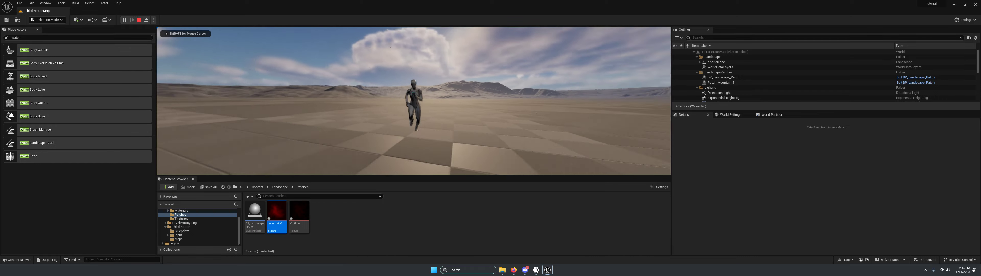
key(a)
key(w)
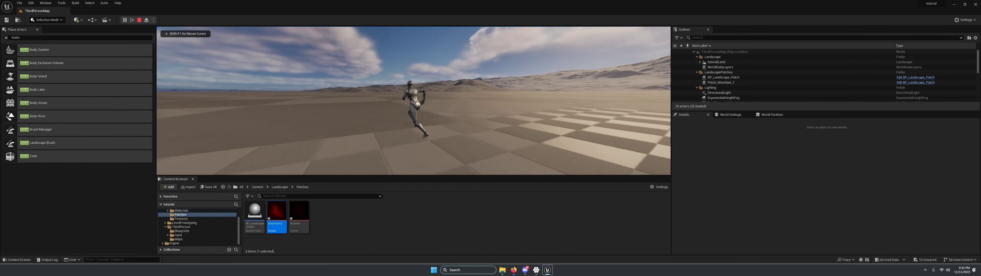
key(Escape)
Playtest from a ridge on the enlarged mountain, run along its slopes to examine the terrain shape, and end the session
click(487, 103)
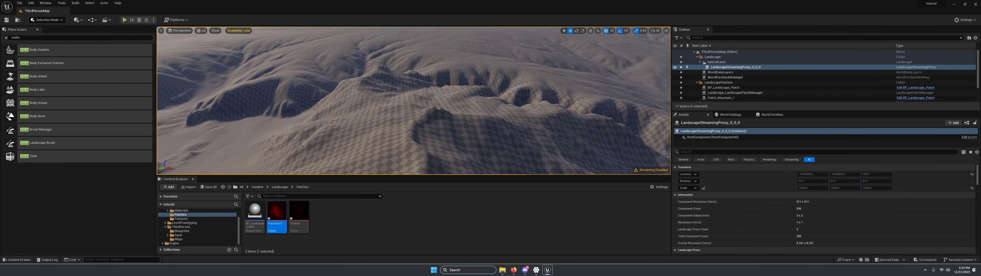
right_click(435, 113)
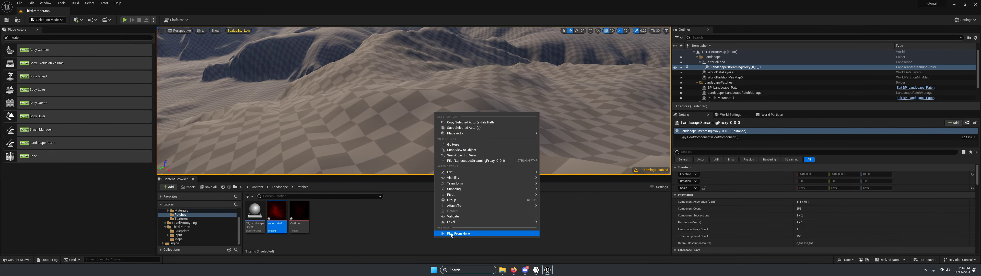
click(451, 233)
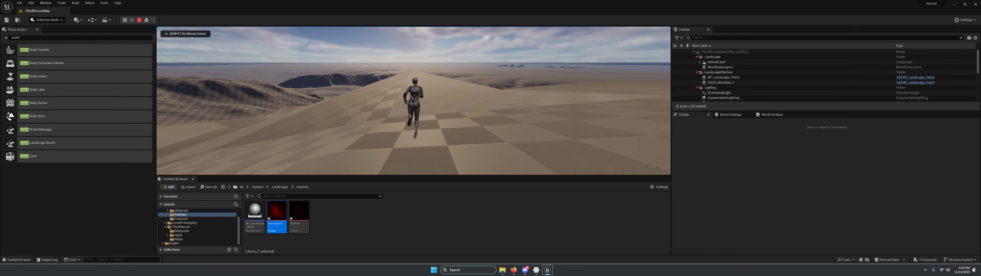
key(a)
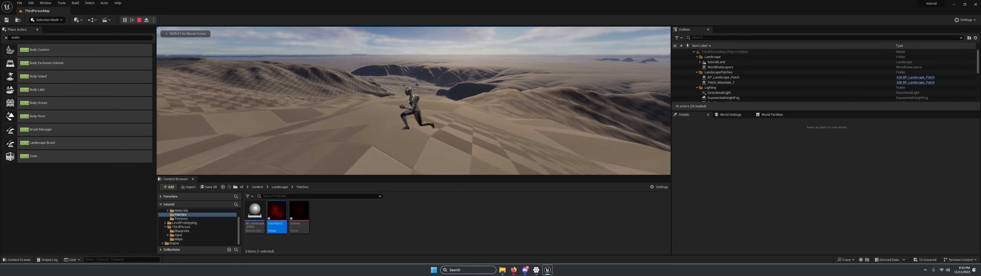
key(w)
key(a)
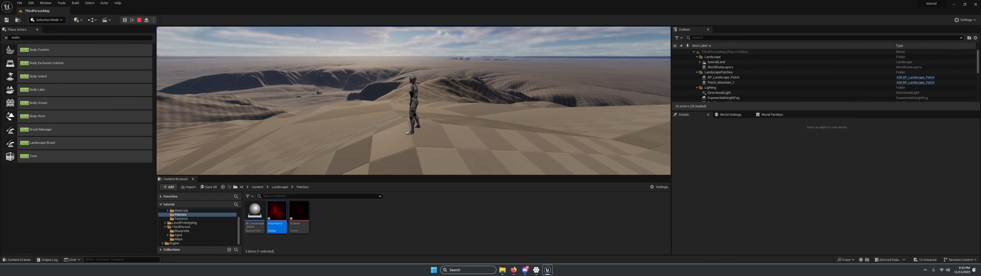
key(w)
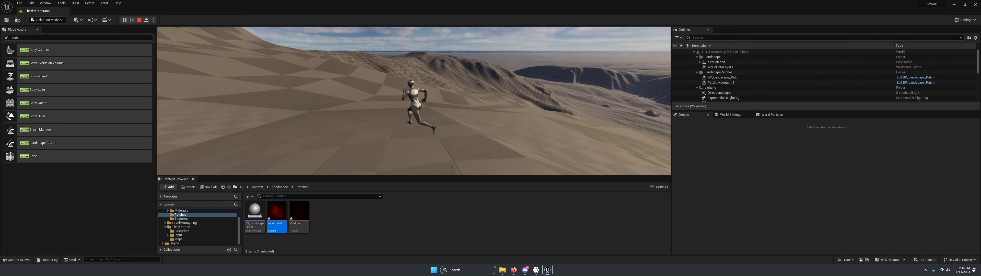
key(w)
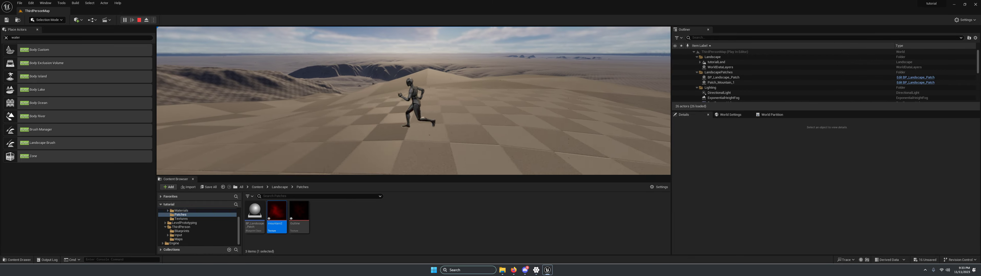
key(Escape)
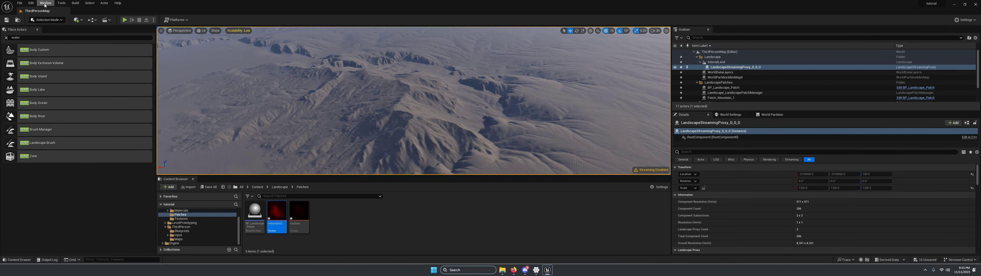
Switch to Landscape mode and select the LandscapePatches edit layer
click(44, 20)
click(48, 33)
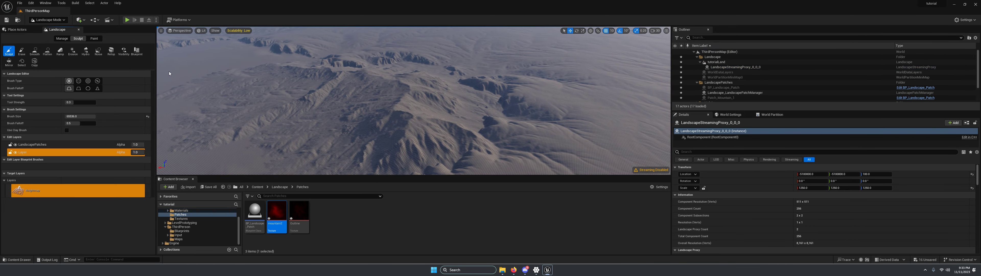
click(41, 144)
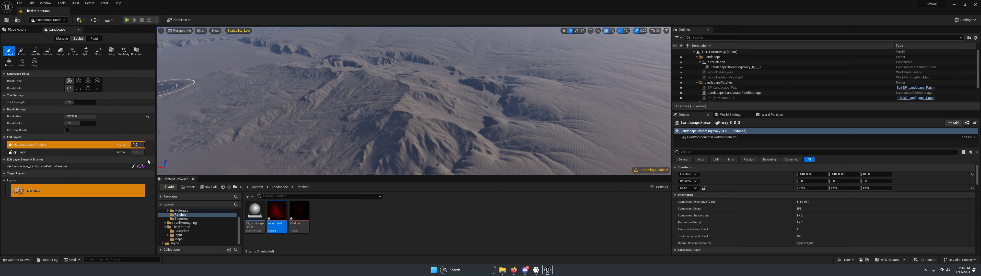
Create a new landscape edit layer named PatchSmoothing above LandscapePatches
right_drag(381, 111, 376, 114)
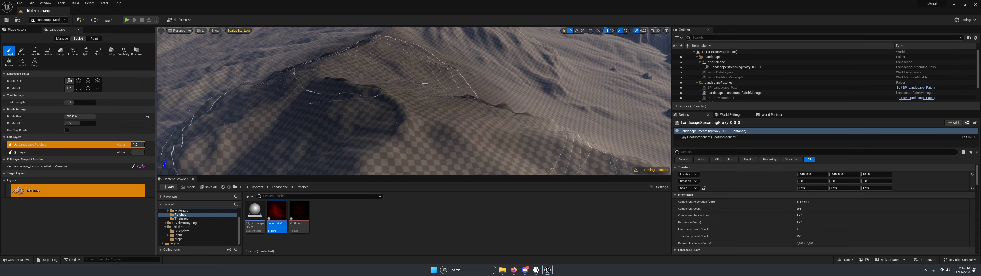
right_click(35, 145)
click(45, 154)
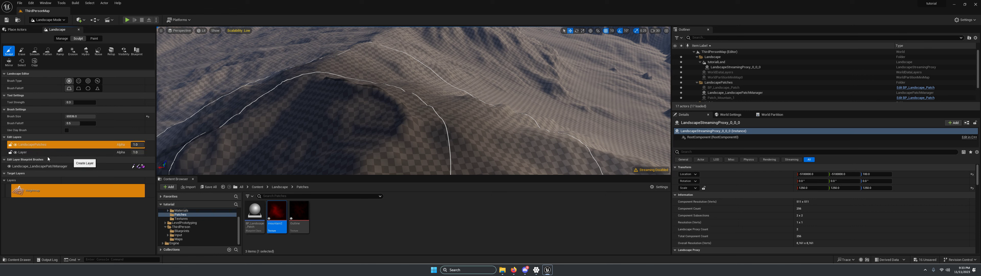
right_click(41, 153)
click(42, 160)
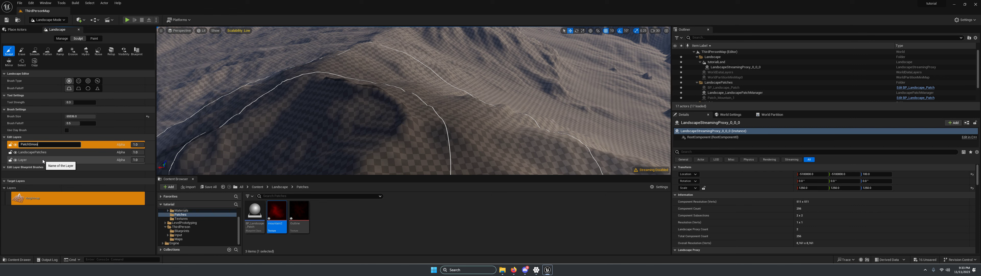
click(36, 147)
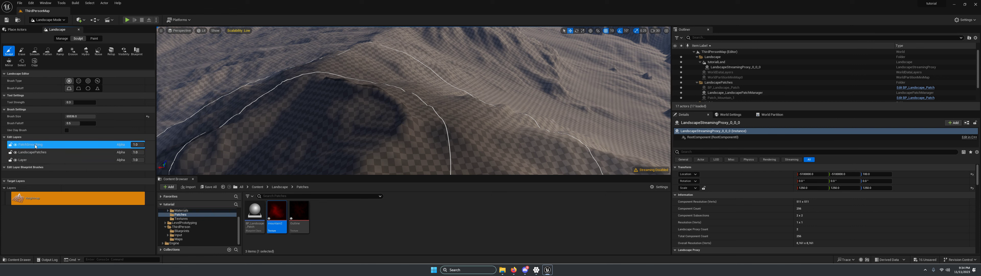
key(Return)
Smooth the mountain's sharp ridge with the Smooth tool at a tool strength of 0.1
click(34, 50)
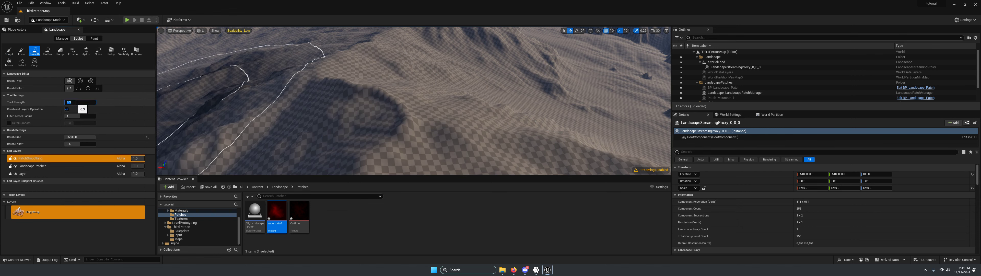
click(375, 101)
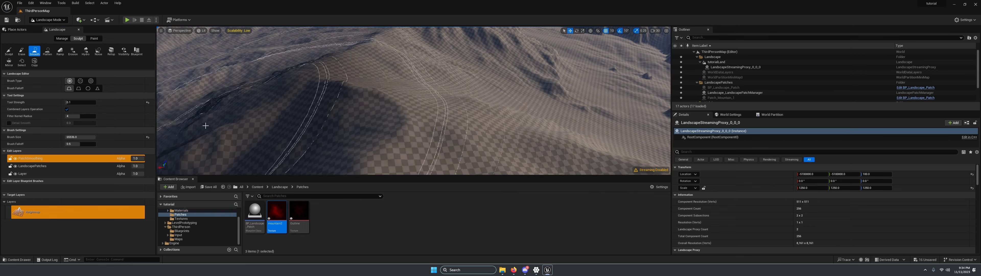
key(s)
mouse_move(281, 127)
right_down()
mouse_move(280, 99)
mouse_move(430, 113)
right_up()
key(w)
key(w)
key(w)
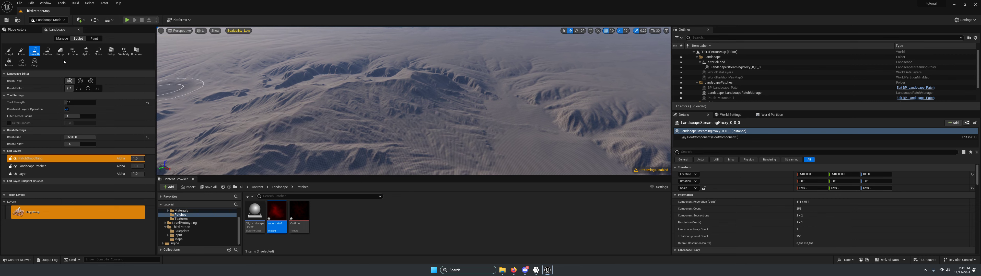
Display the engine's FPS statistic in the viewport
click(161, 31)
click(165, 60)
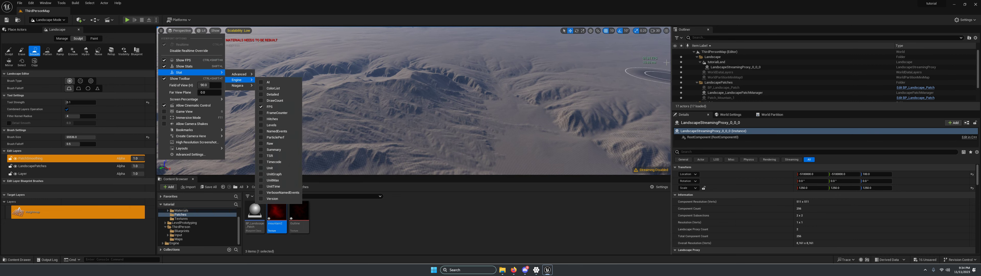
key(w)
right_drag(414, 101, 395, 96)
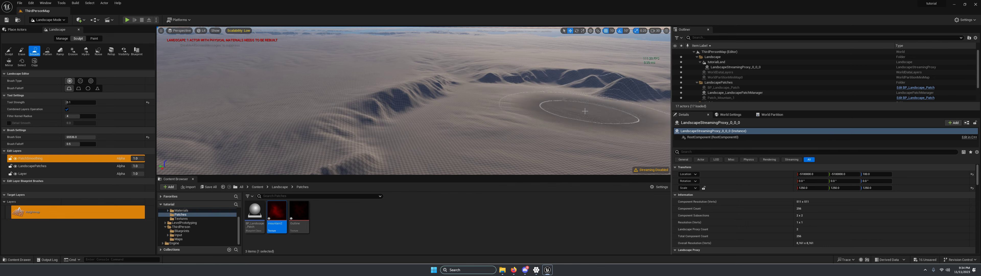
Smooth the rough slopes around the mountain's rim with strokes on the PatchSmoothing layer
mouse_move(610, 97)
right_down()
mouse_move(651, 92)
mouse_move(662, 122)
mouse_move(590, 96)
mouse_move(643, 110)
right_up()
key(w)
right_drag(503, 115, 499, 124)
mouse_move(499, 125)
mouse_down()
mouse_move(482, 94)
mouse_move(460, 87)
mouse_up()
drag(471, 104, 465, 97)
mouse_move(464, 96)
right_down()
mouse_move(337, 83)
mouse_move(339, 111)
mouse_move(373, 111)
right_up()
Playtest from the smoothed ground, run across it to check the surface and frame rate, and end the session
key(s)
key(w)
right_click(472, 101)
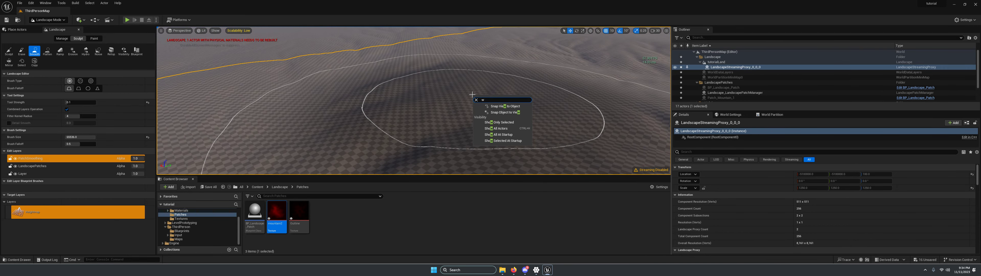
right_click(398, 127)
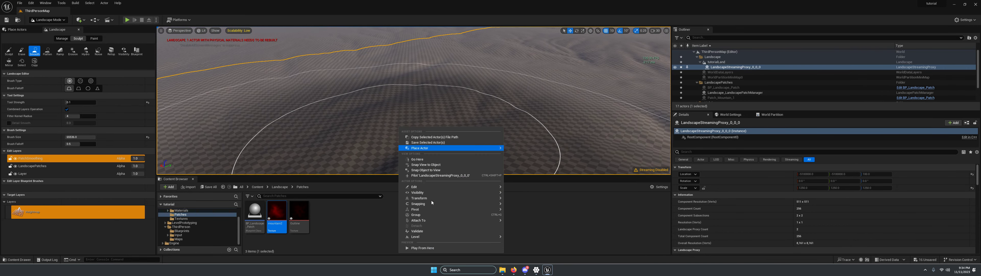
click(424, 249)
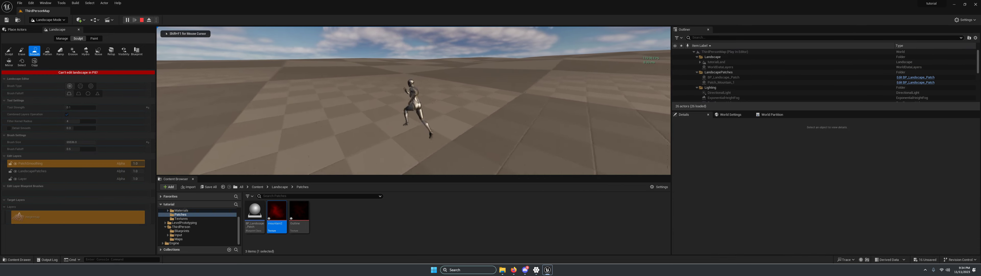
key(w)
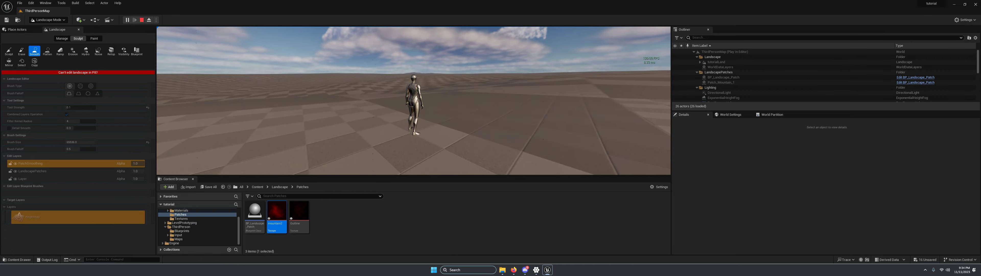
key(Escape)
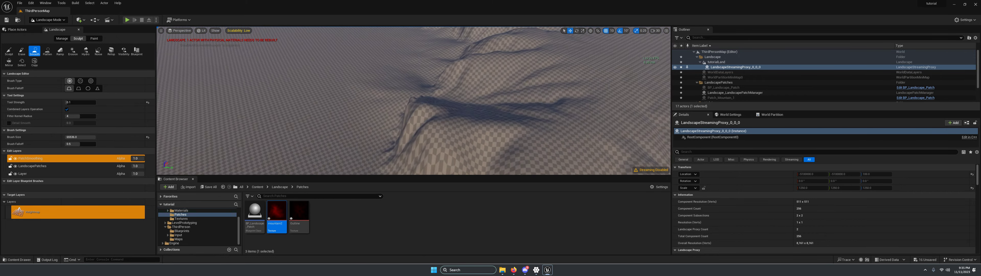
Switch landscape editing to the Sculpt tool and save all unsaved project content
click(7, 52)
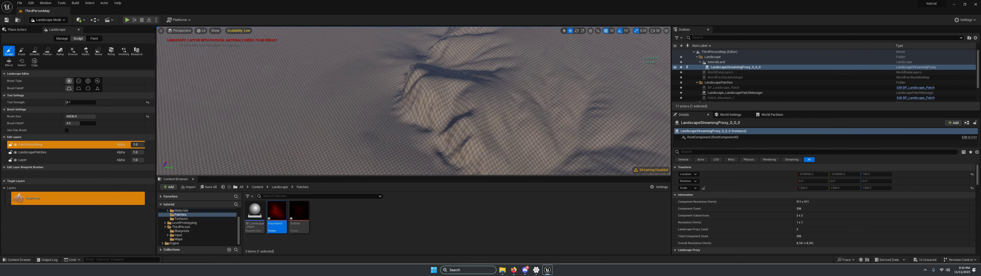
key(s)
right_drag(413, 101, 423, 70)
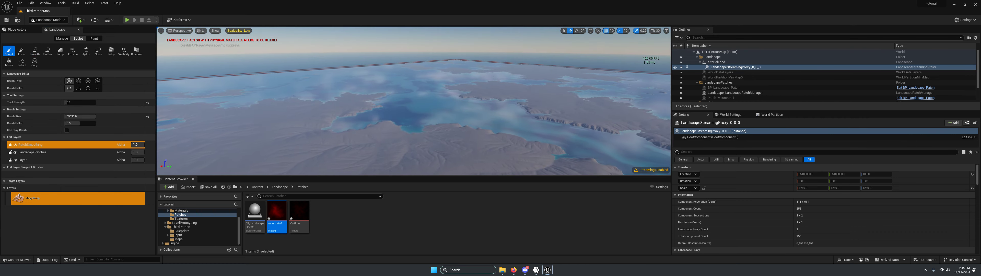
key(w)
right_drag(469, 140, 454, 134)
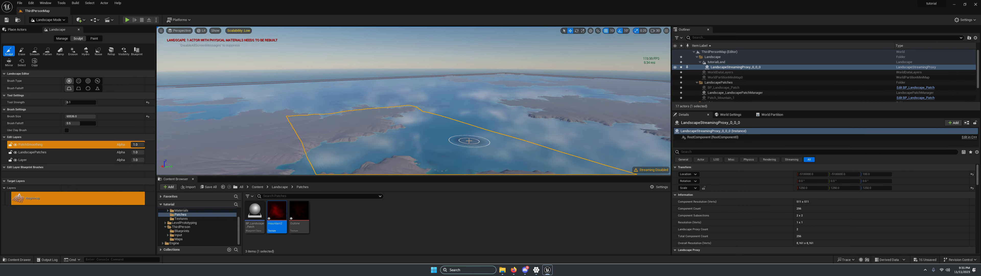
key(w)
mouse_move(480, 133)
right_down()
mouse_move(567, 151)
mouse_move(475, 133)
right_up()
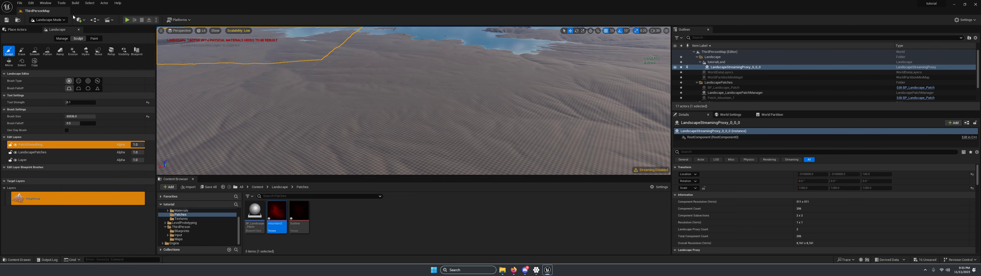
click(20, 2)
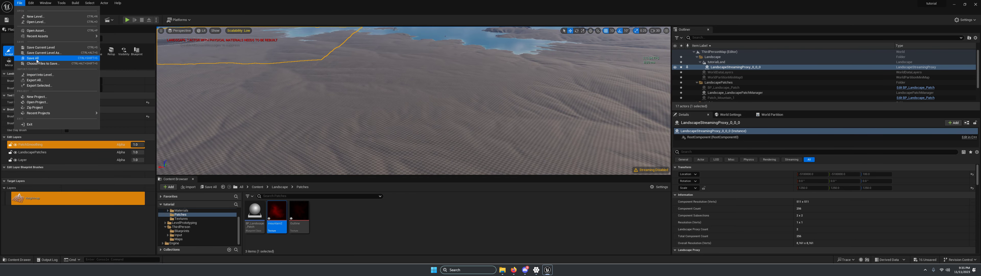
click(57, 64)
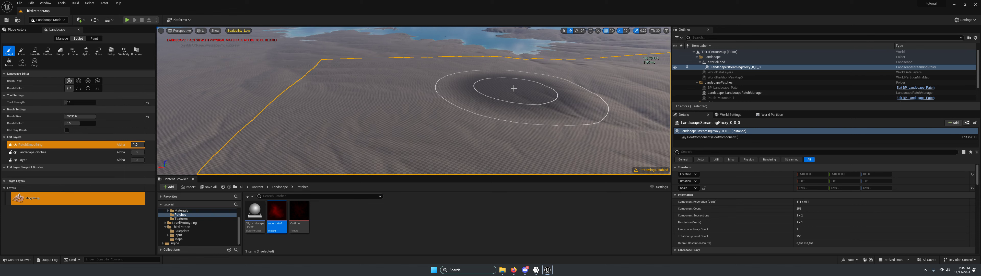
Create a material instance named MI_Landscape from the base landscape material in the Landscape/Materials folder
mouse_move(504, 95)
right_down()
mouse_move(457, 77)
mouse_move(449, 88)
mouse_move(495, 99)
right_up()
click(280, 187)
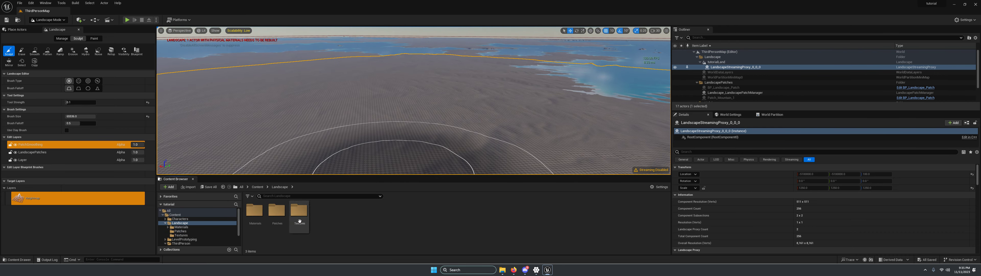
double_click(277, 211)
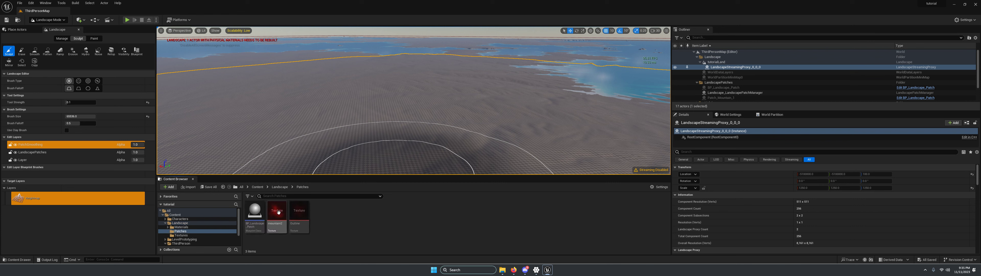
mouse_move(253, 216)
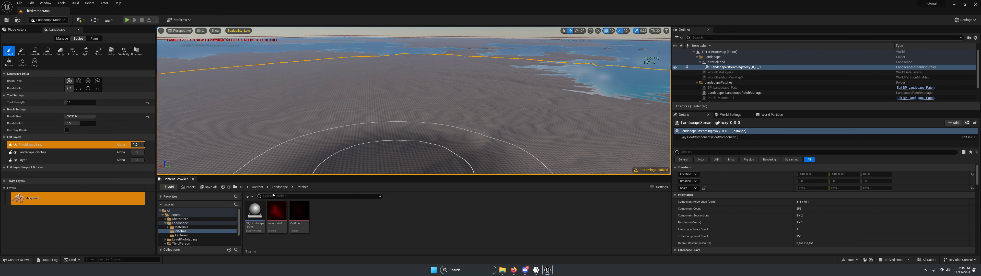
click(280, 186)
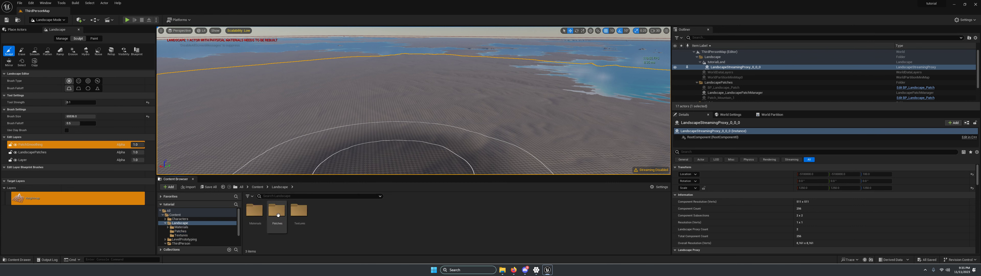
double_click(255, 211)
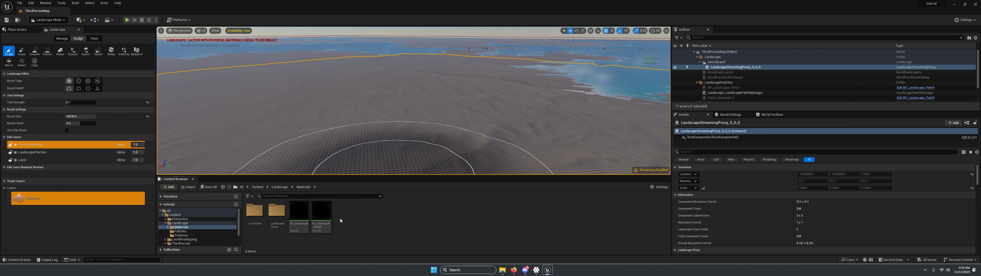
right_click(298, 211)
click(330, 98)
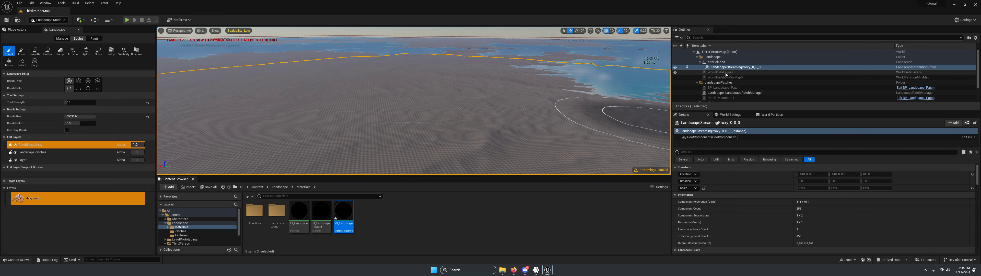
Assign the MI_Landscape instance as the Landscape Material of the tutorialLand actor
click(697, 57)
click(697, 57)
click(716, 62)
scroll(821, 208, down, 10)
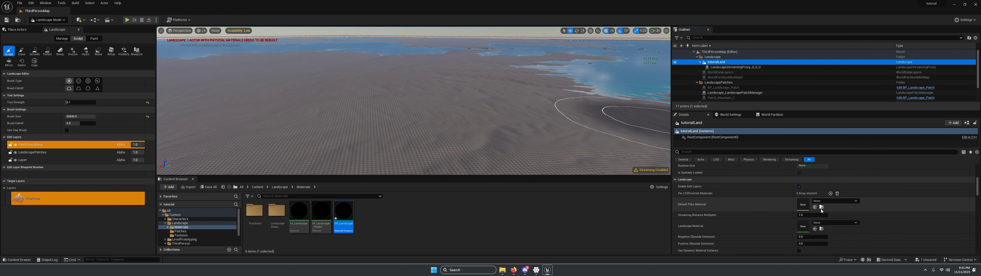
click(816, 229)
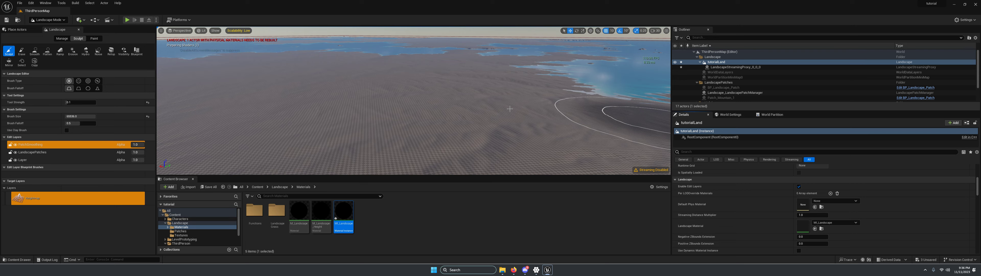
mouse_move(449, 102)
right_down()
mouse_move(380, 109)
mouse_move(396, 100)
mouse_move(287, 93)
right_up()
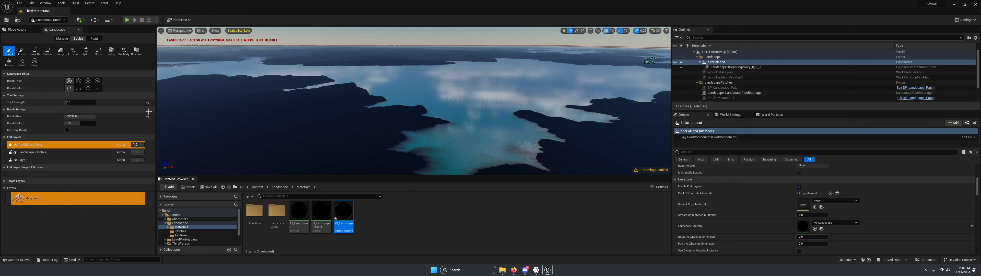
Create a weight-blended layer info for the AutoMaterial paint layer, saved as AutoMaterial_LayerInfo in ThirdPersonMap_sharedassets, and inspect the terrain up close
click(62, 39)
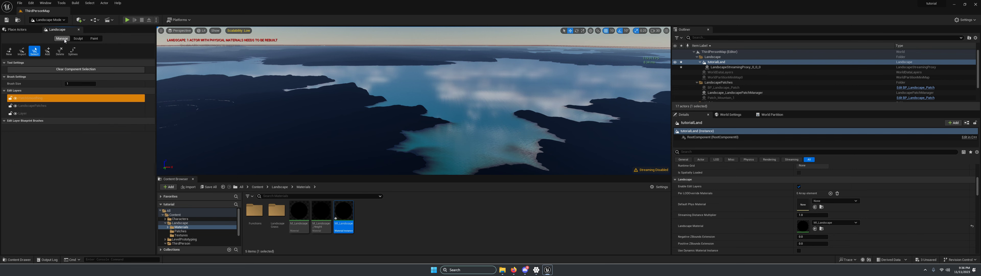
click(97, 39)
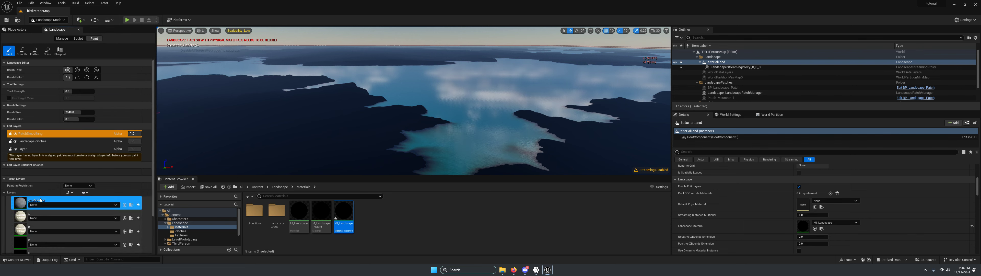
click(138, 205)
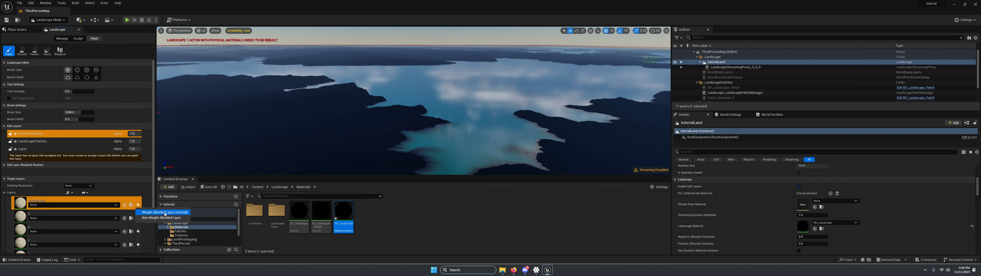
click(165, 213)
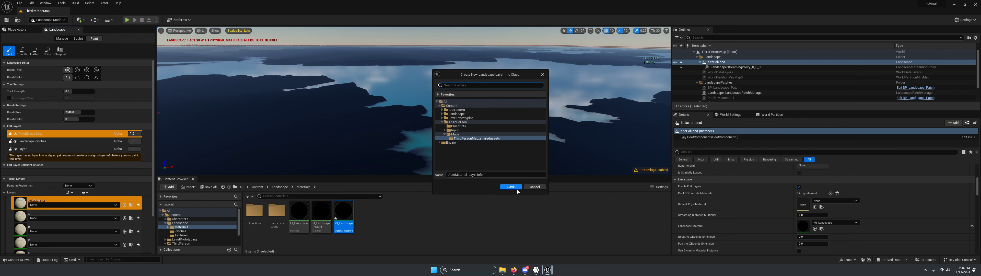
click(514, 189)
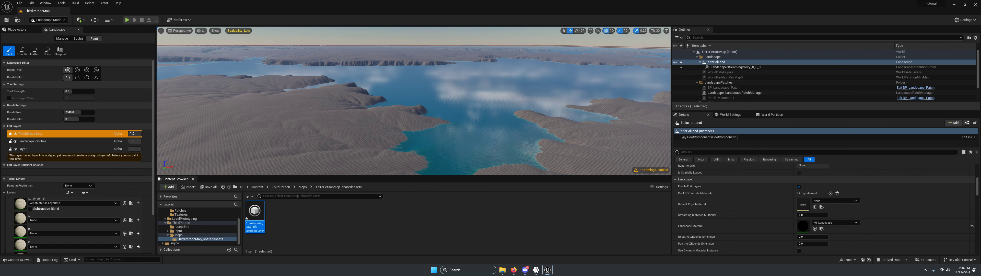
right_drag(414, 101, 305, 122)
right_drag(483, 125, 482, 124)
key(s)
mouse_move(458, 92)
right_down()
mouse_move(480, 107)
mouse_move(453, 78)
mouse_move(461, 97)
mouse_move(495, 111)
right_up()
key(w)
key(w)
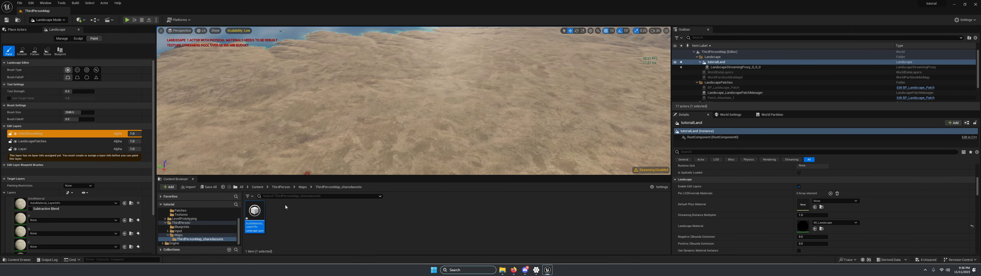
Open Quixel Bridge and search its asset library for grass
click(76, 3)
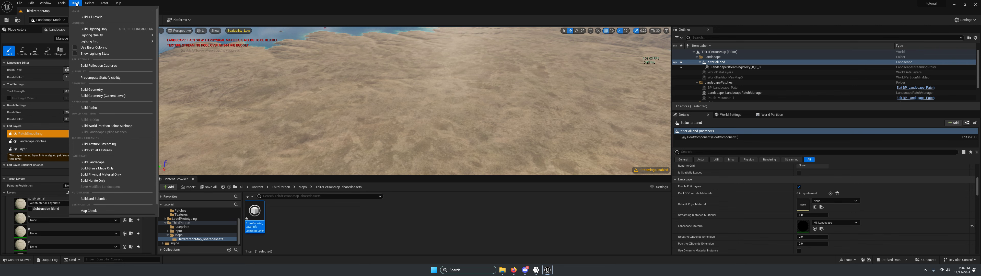
mouse_move(49, 3)
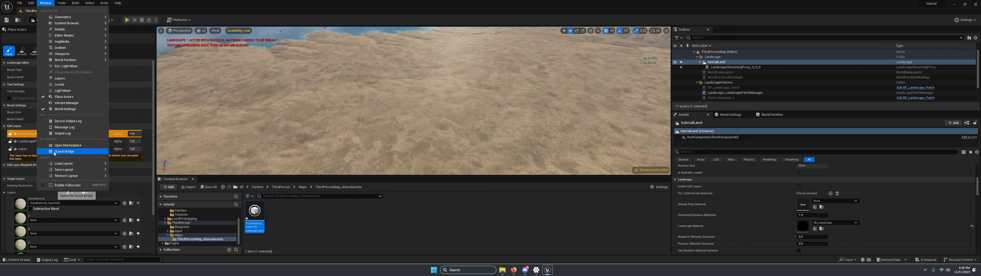
click(64, 151)
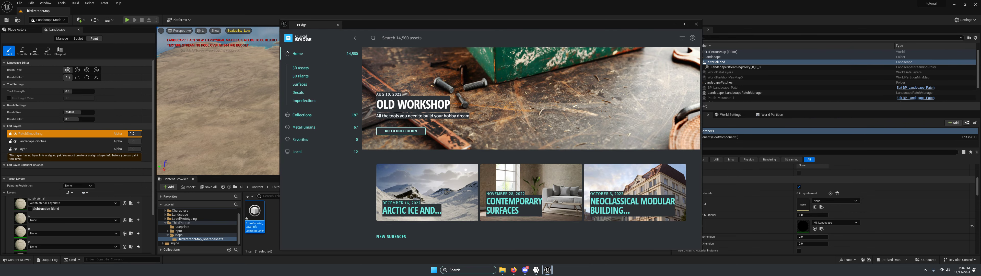
click(393, 38)
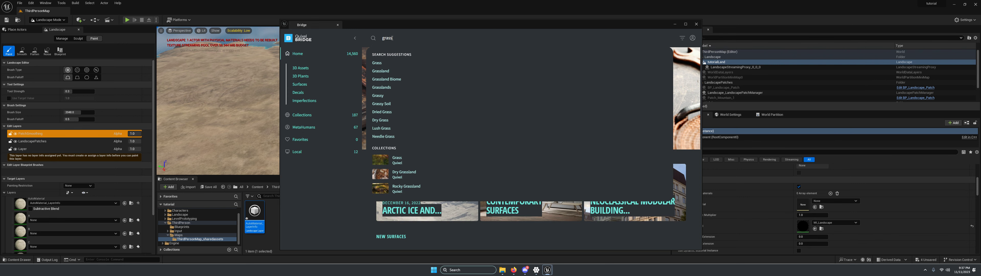
key(Return)
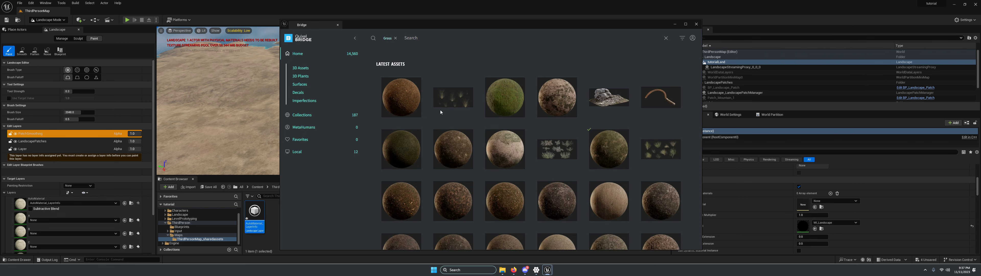
Add the Nordic Forest Detail Moss Rough surface at Medium Quality to the project and close Quixel Bridge
click(510, 97)
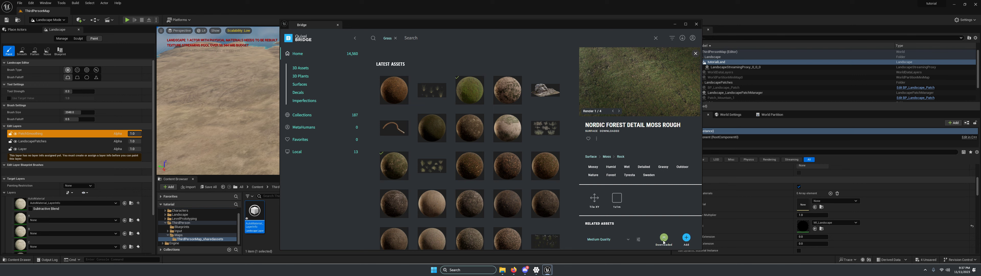
click(686, 238)
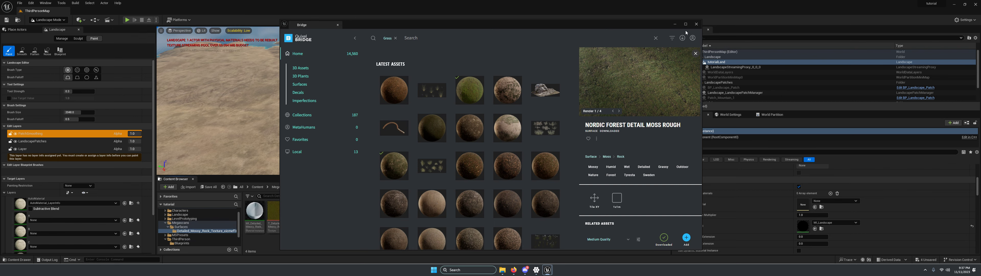
click(696, 25)
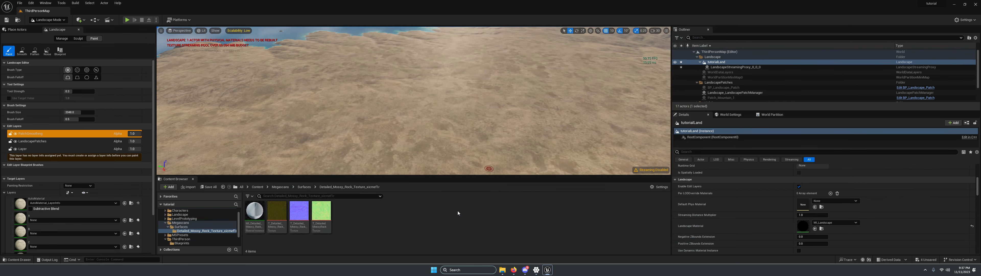
Open the MI_Landscape material instance from the Landscape/Materials folder for editing
click(258, 187)
double_click(277, 212)
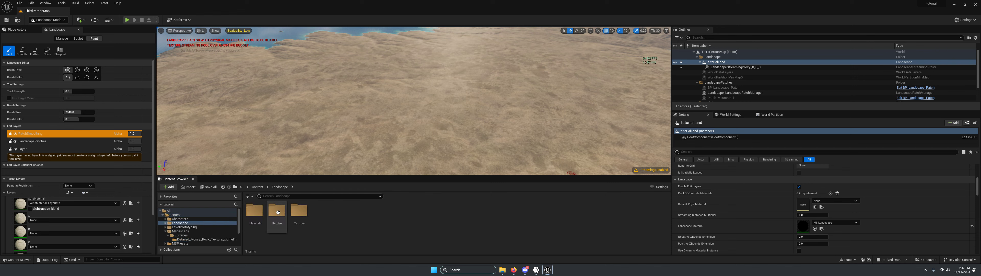
double_click(256, 213)
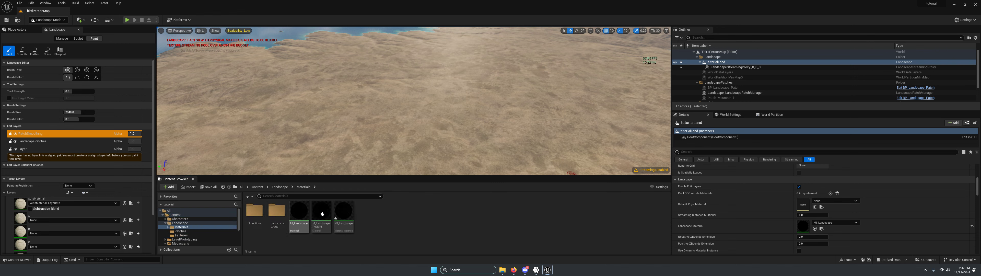
double_click(344, 212)
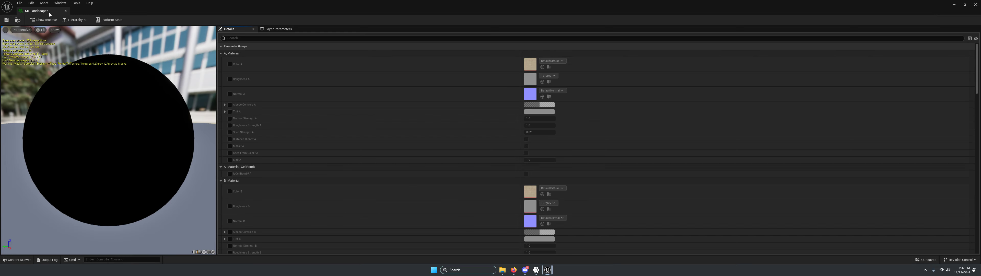
Detach the MI_Landscape editor into a floating window beside the viewport and enlarge it to show the material parameters
drag(65, 11, 739, 38)
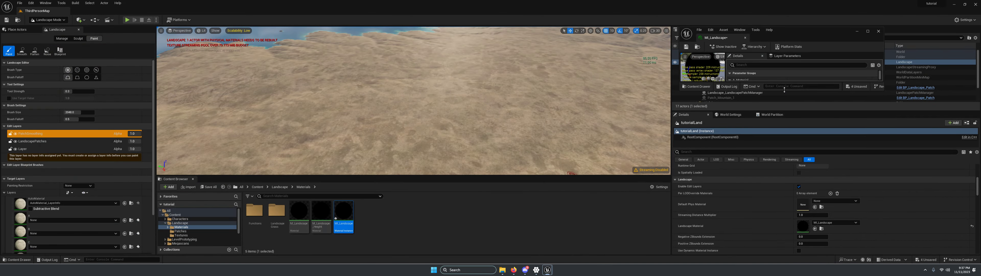
drag(784, 91, 783, 264)
scroll(780, 160, down, 2)
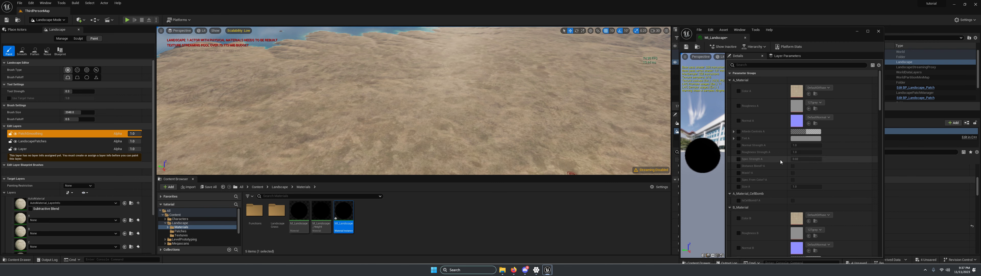
scroll(788, 114, up, 2)
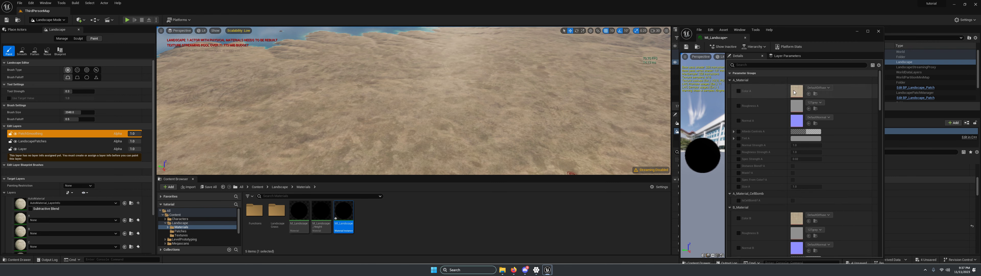
Enable the Color B, Roughness B and Normal B texture overrides in the B_Material parameter group
scroll(770, 141, down, 5)
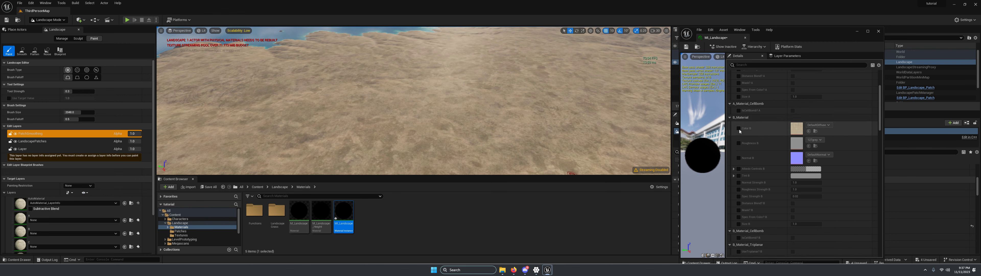
click(738, 128)
click(739, 143)
click(738, 158)
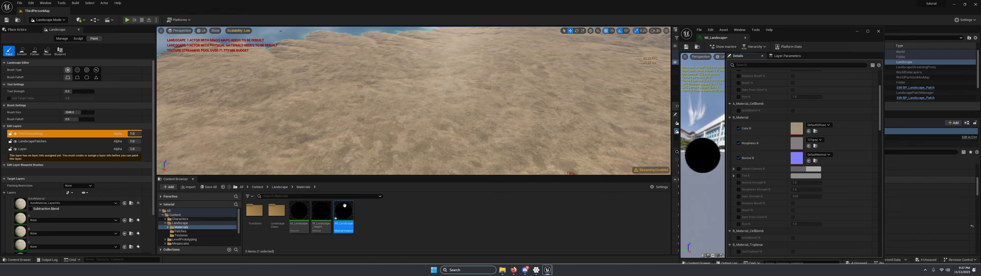
Open the Detailed_Mossy_Rock_Texture folder inside the Megascans Surfaces content folder
click(258, 187)
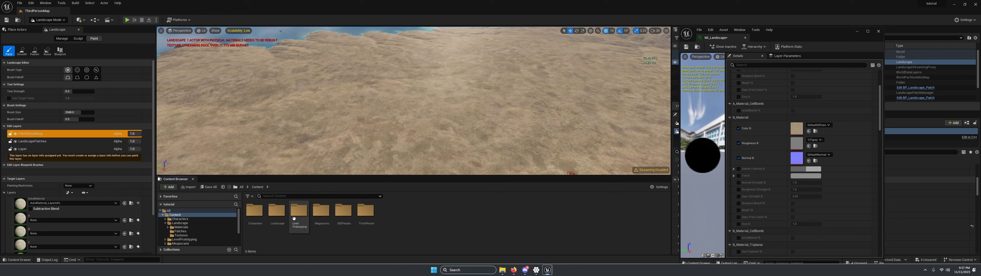
double_click(319, 213)
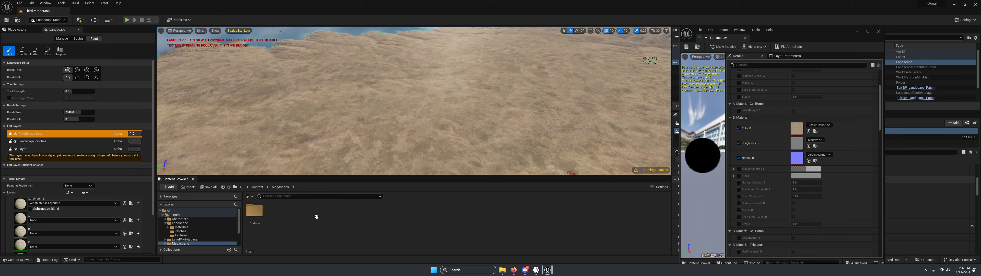
double_click(254, 211)
double_click(258, 210)
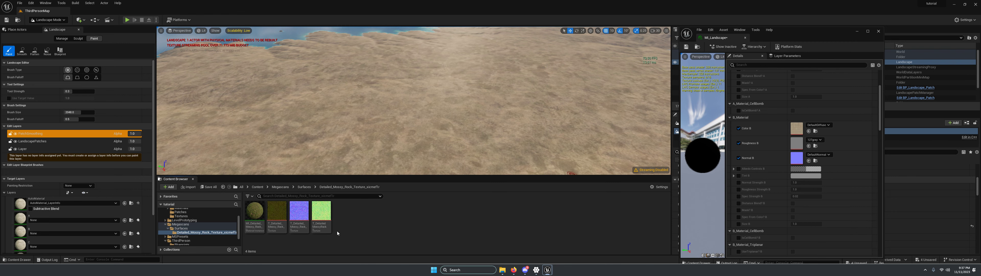
Assign the detailed mossy rock colour texture to Color B and its normal map to Normal B
click(277, 211)
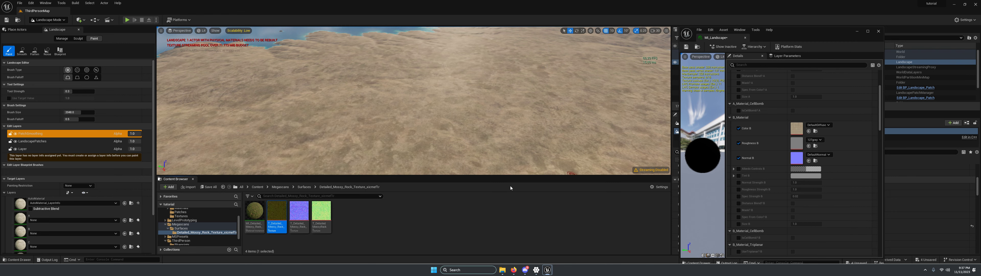
click(809, 131)
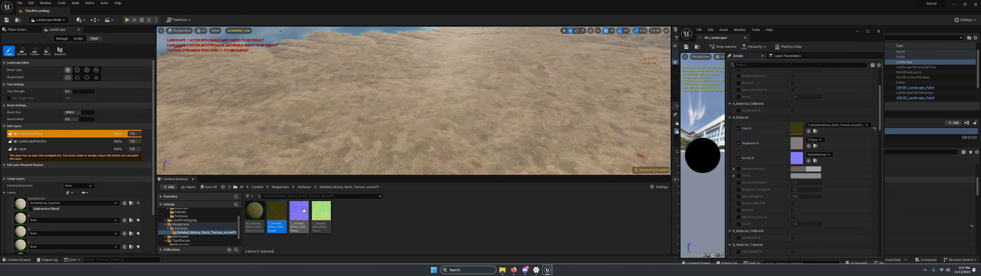
click(299, 214)
click(809, 162)
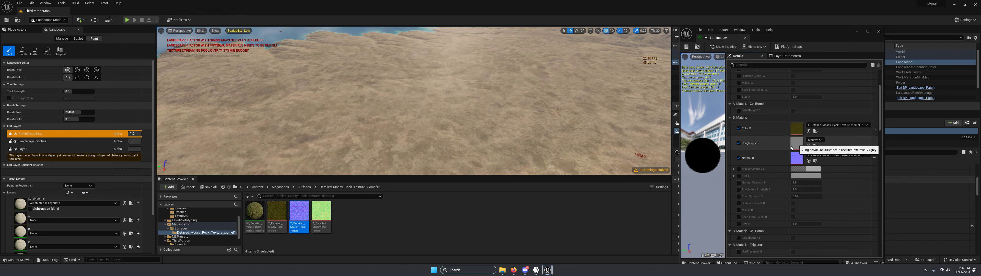
Inspect only the green channel of the Detailed Mossy Rock ORDp texture and close the asset editor window
double_click(326, 209)
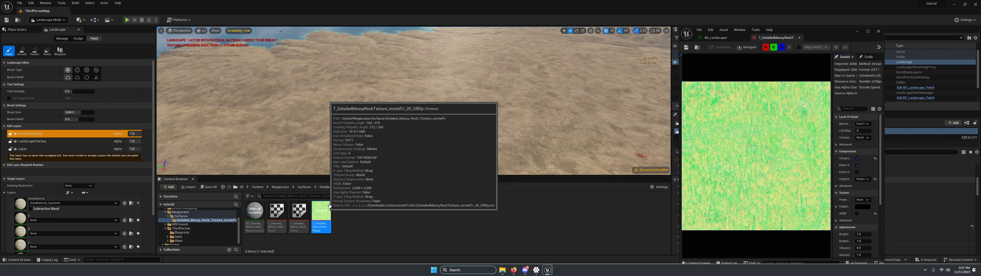
click(781, 46)
click(766, 47)
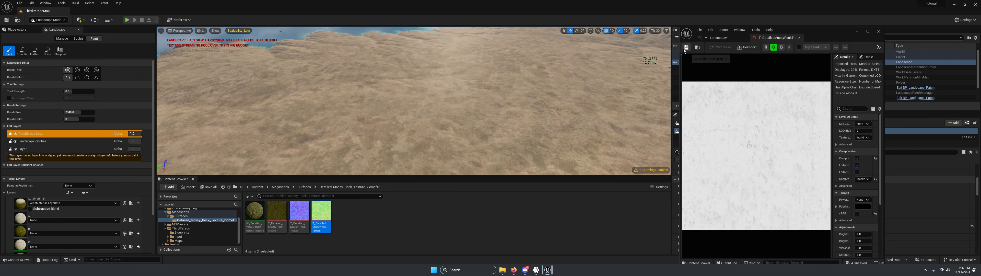
click(878, 31)
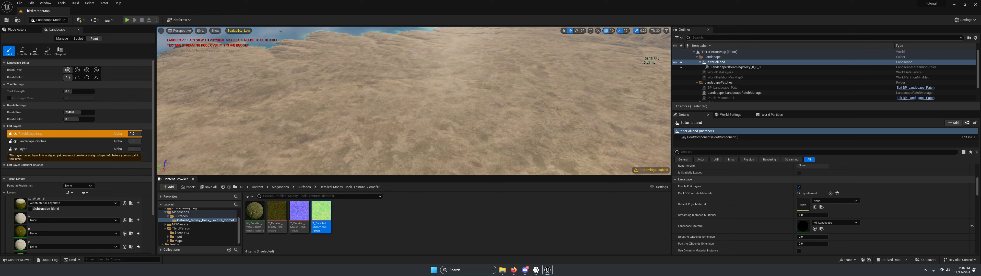
Open the MI_Landscape material instance from Landscape/Materials in a floating window beside the viewport, showing the B_Material parameters
click(257, 187)
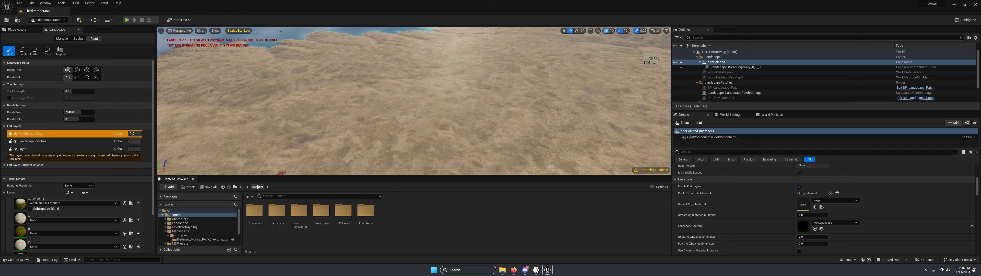
double_click(277, 211)
double_click(261, 214)
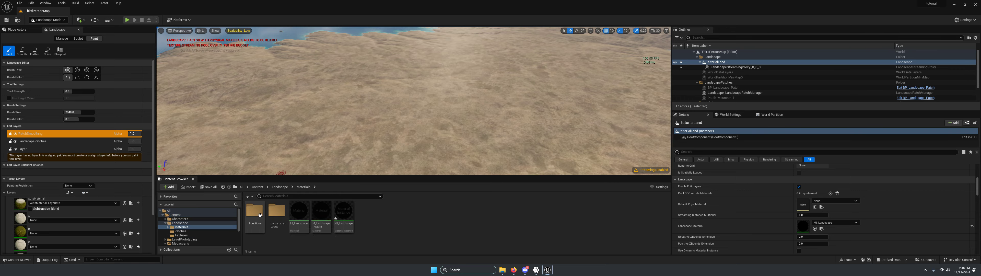
double_click(347, 212)
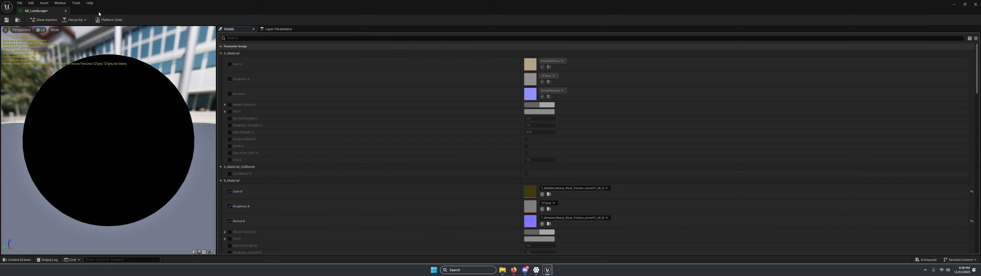
drag(57, 11, 739, 45)
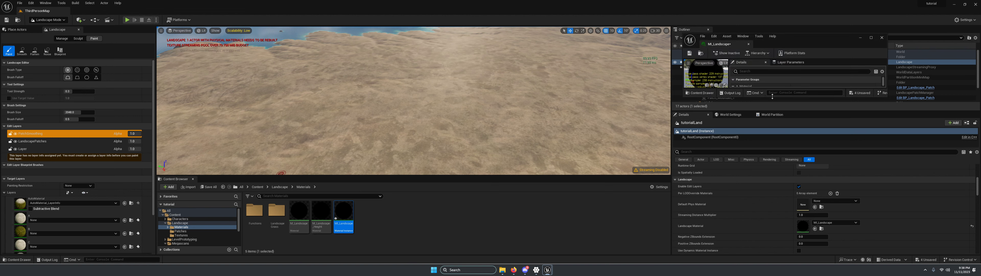
drag(773, 102, 783, 263)
scroll(786, 187, down, 4)
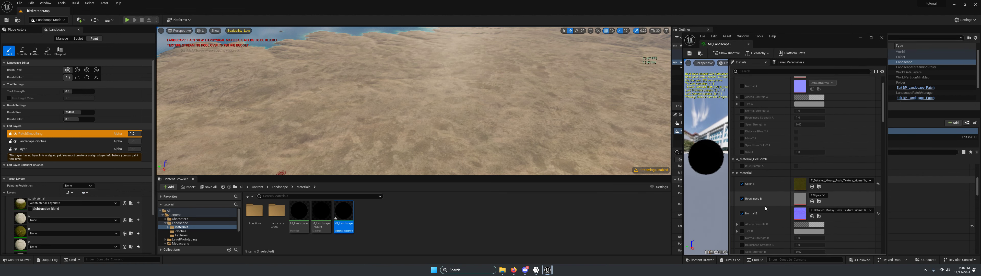
Assign the Detailed Mossy Rock ORDp texture from the Megascans Surfaces folder to Roughness B and close the material instance
click(257, 187)
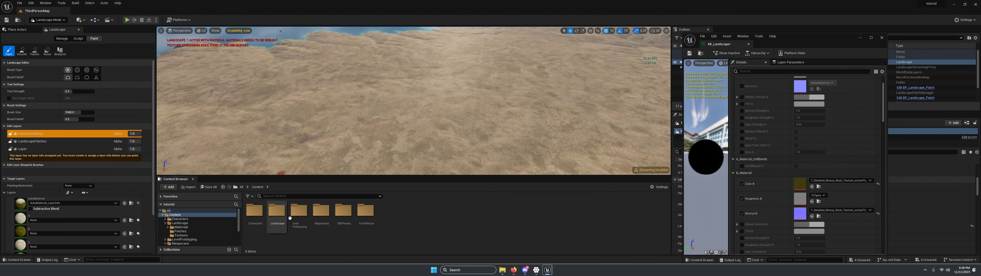
double_click(321, 214)
double_click(260, 211)
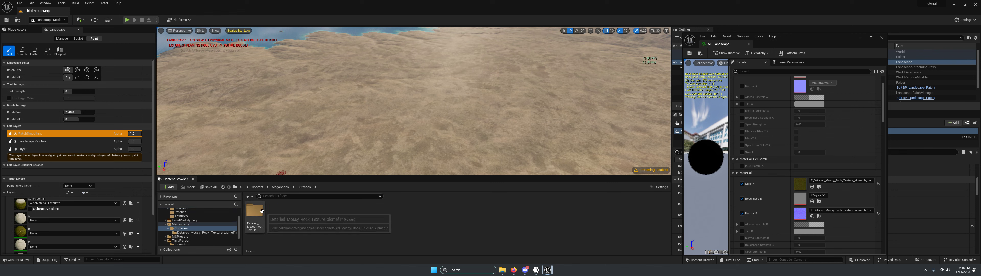
double_click(257, 211)
click(322, 212)
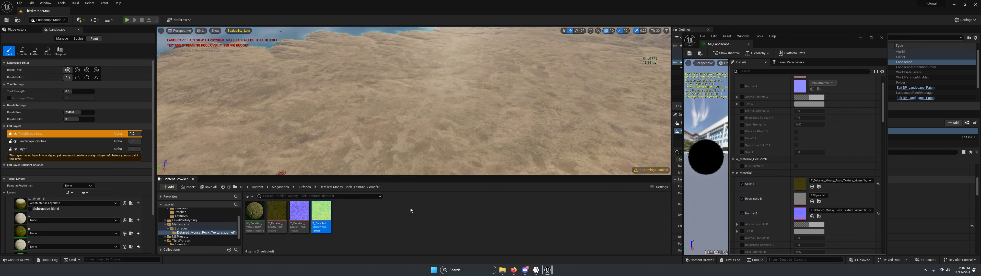
click(812, 201)
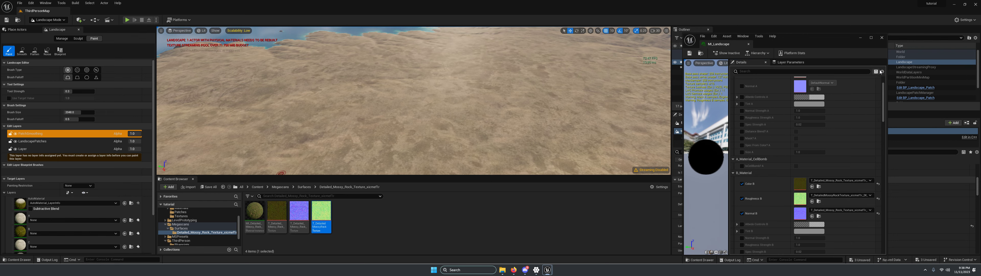
click(882, 38)
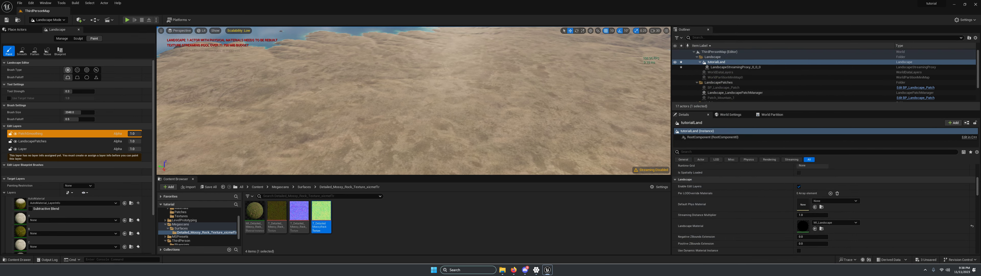
Create a layer info asset named B_LayerInfo for landscape layer B in the ThirdPersonMap_sharedassets folder
right_drag(413, 100, 285, 97)
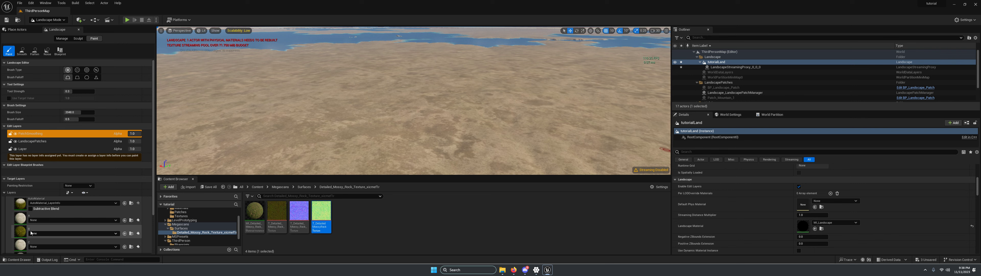
click(138, 233)
click(158, 240)
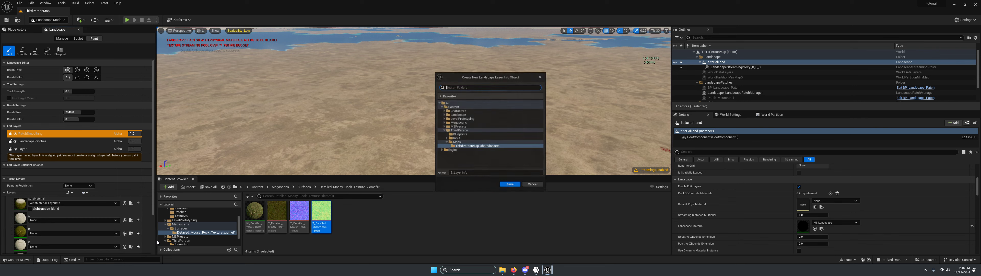
click(505, 187)
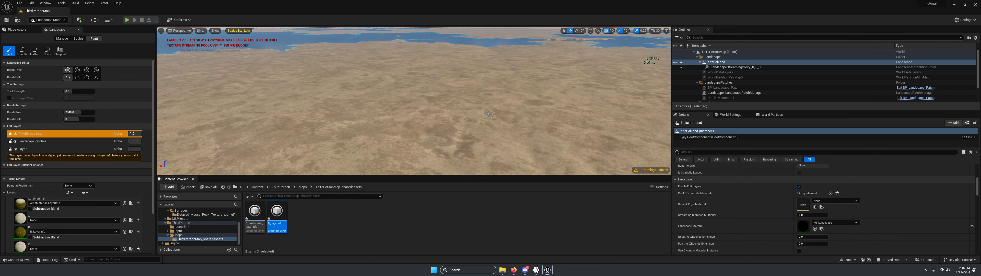
Reopen MI_Landscape from Landscape/Materials in a tall floating window beside a viewport view of the shoreline slopes
right_drag(497, 79, 605, 68)
key(w)
right_drag(414, 101, 483, 118)
right_drag(369, 100, 354, 95)
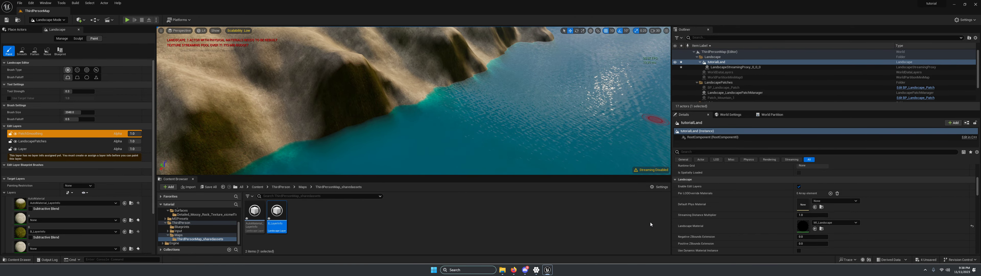
click(261, 189)
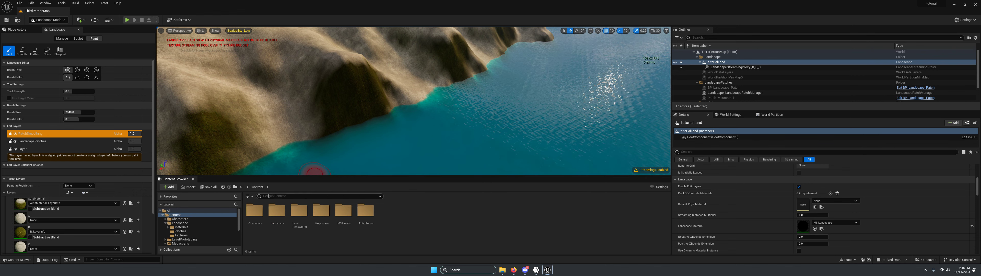
double_click(276, 210)
double_click(254, 210)
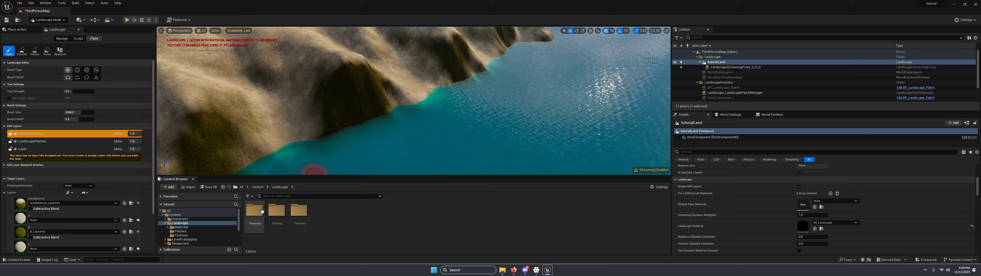
click(343, 213)
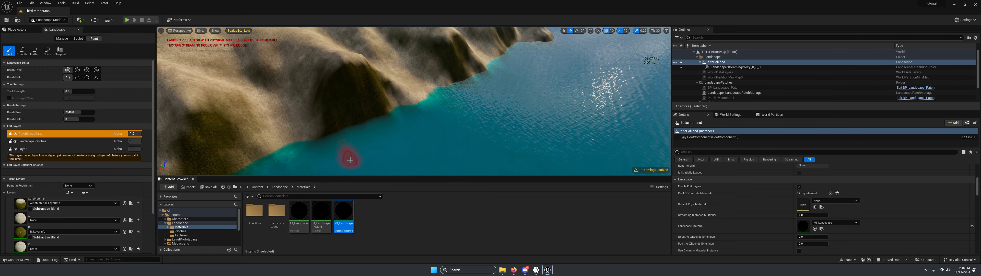
double_click(346, 211)
drag(53, 13, 730, 39)
drag(744, 91, 715, 274)
Enable the Color A, Roughness A and Normal A overrides, and reset the Color B, Roughness B and Normal B textures to default
click(737, 90)
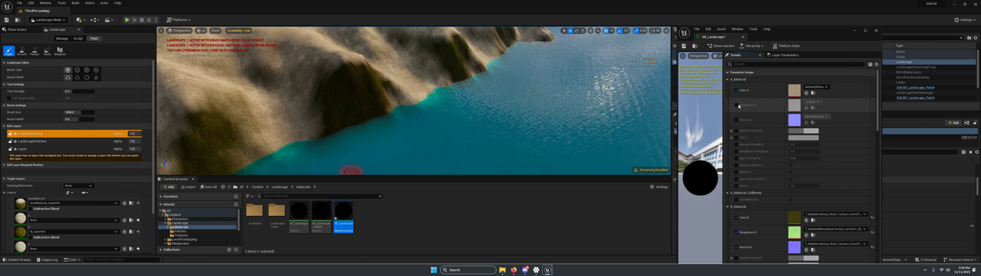
click(737, 105)
click(737, 120)
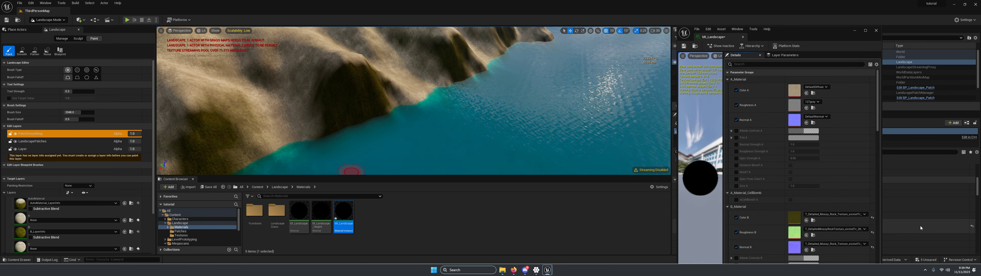
click(872, 217)
click(872, 232)
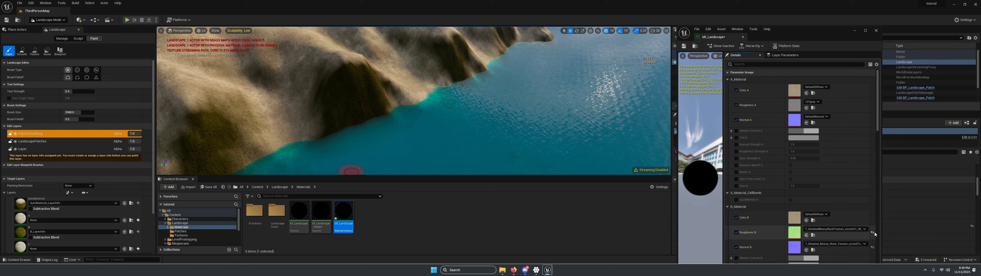
click(872, 247)
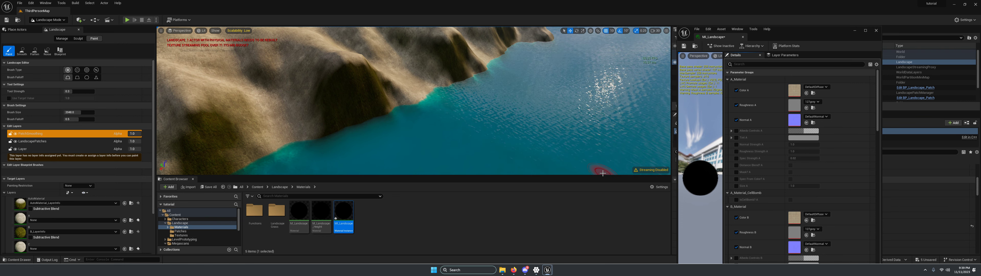
Assign the Detailed Mossy Rock base color, normal and ORDp textures to Color A, Normal A and Roughness A respectively
click(258, 186)
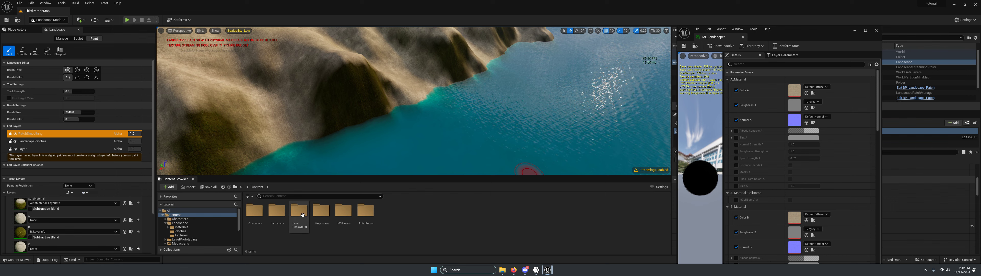
double_click(322, 215)
double_click(254, 210)
double_click(255, 210)
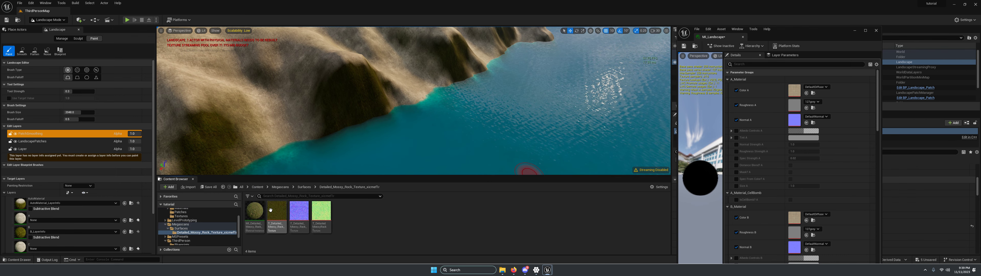
click(281, 211)
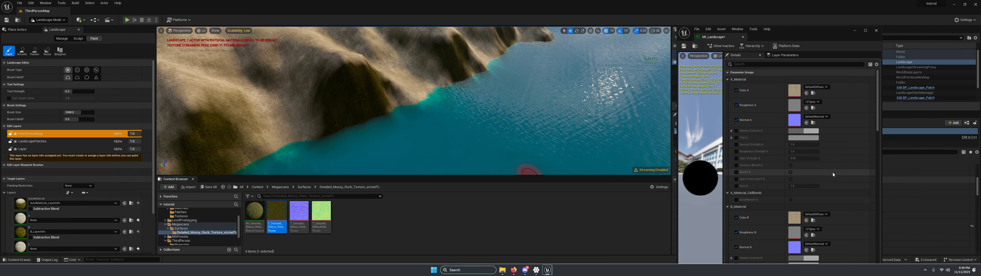
click(806, 94)
click(299, 212)
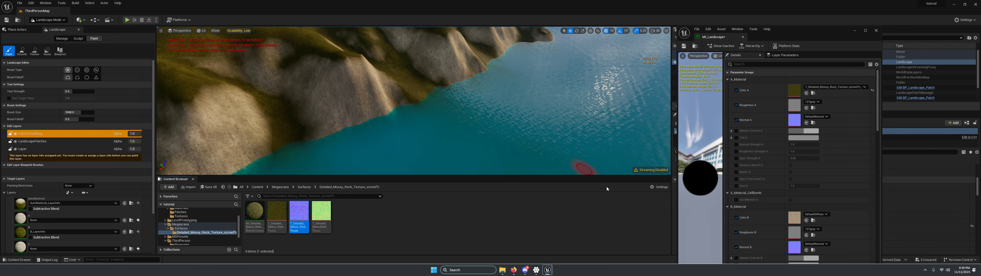
click(807, 123)
click(321, 215)
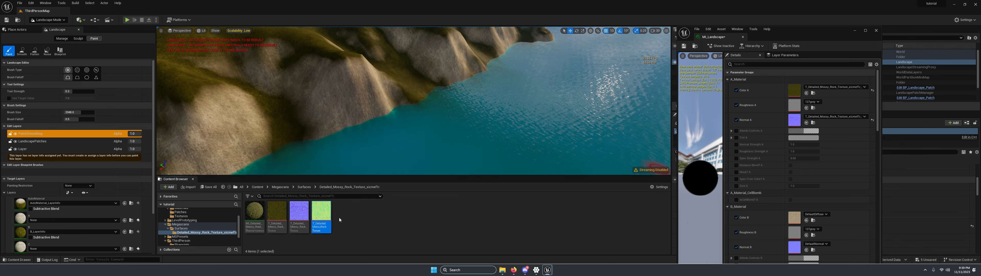
click(807, 108)
right_drag(525, 103, 499, 122)
click(20, 2)
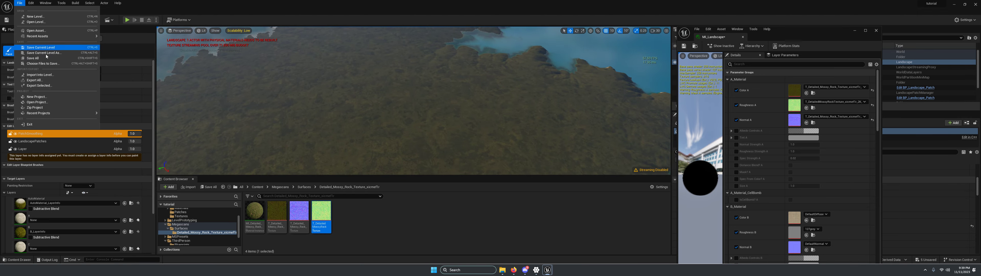
click(44, 53)
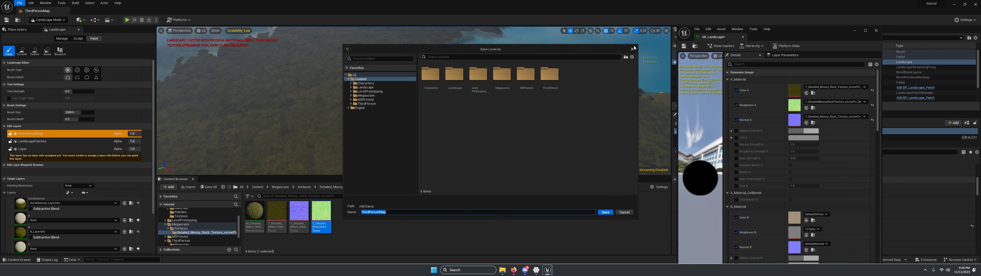
click(632, 48)
Save all modified levels and assets, close the material instance window and look across the textured landscape
click(20, 3)
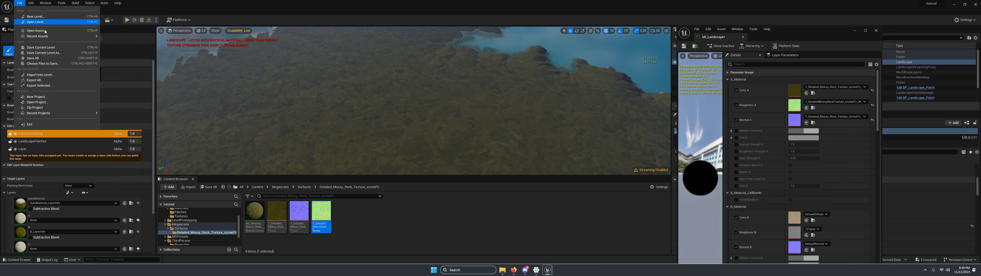
click(46, 60)
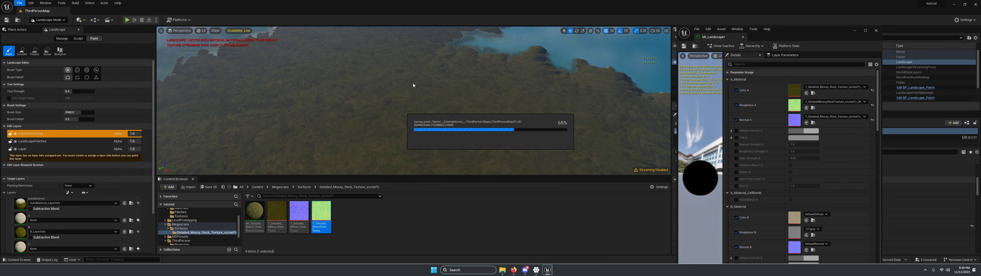
click(876, 30)
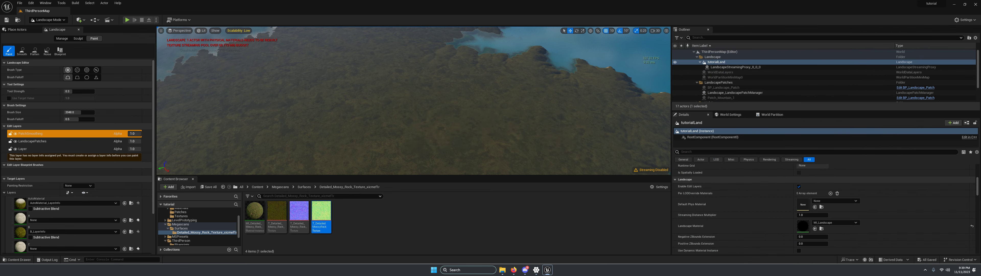
right_drag(414, 100, 509, 92)
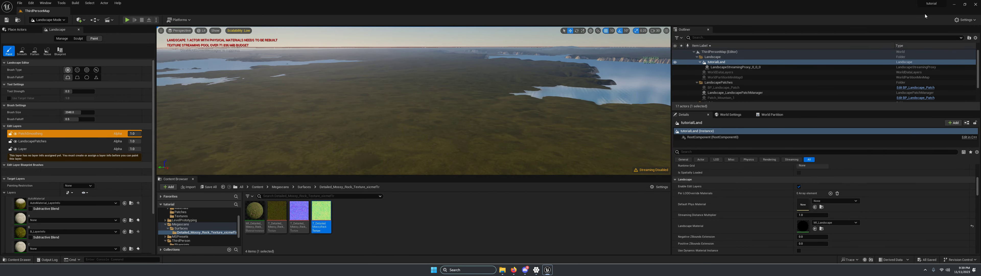
Minimize Unreal Engine, launch Blender from the desktop in a maximized window and dismiss the splash screen
click(956, 6)
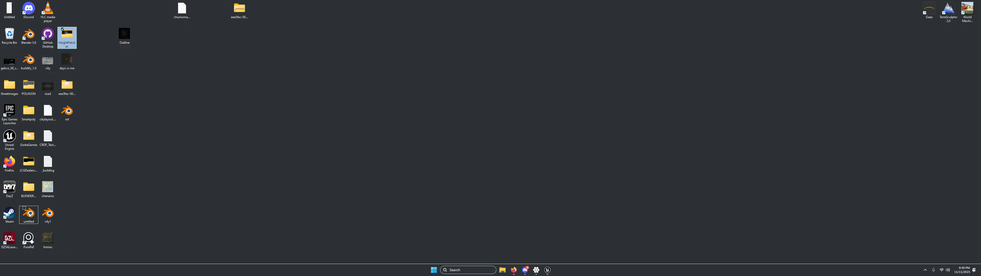
double_click(29, 35)
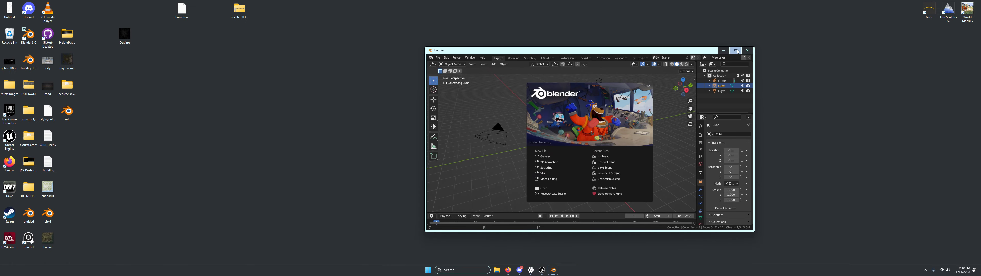
click(737, 51)
click(604, 103)
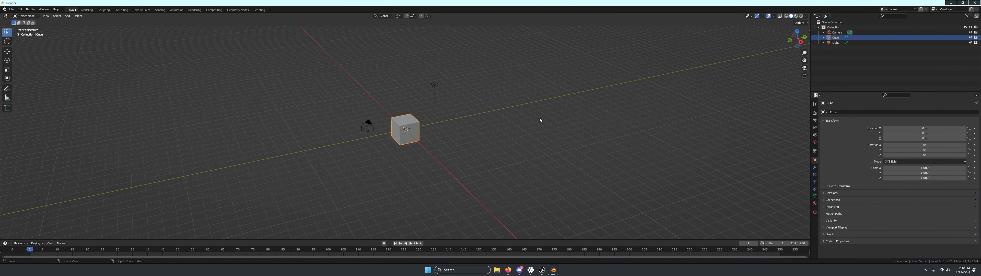
Delete the default camera, cube and light to leave an empty scene
key(a)
key(x)
click(490, 120)
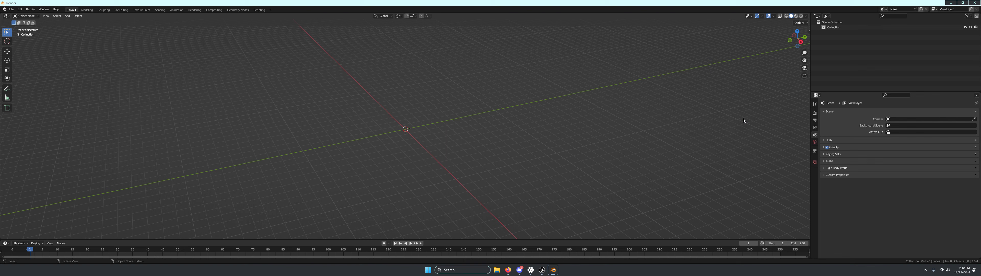
Show the Blosm add-on settings and launch its web map for selecting the import extent
key(n)
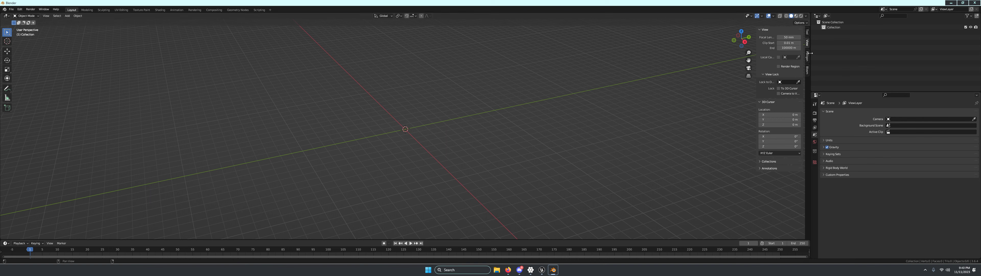
click(807, 70)
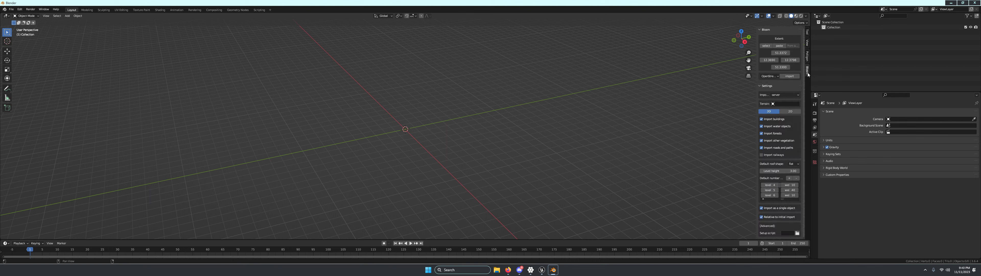
click(766, 46)
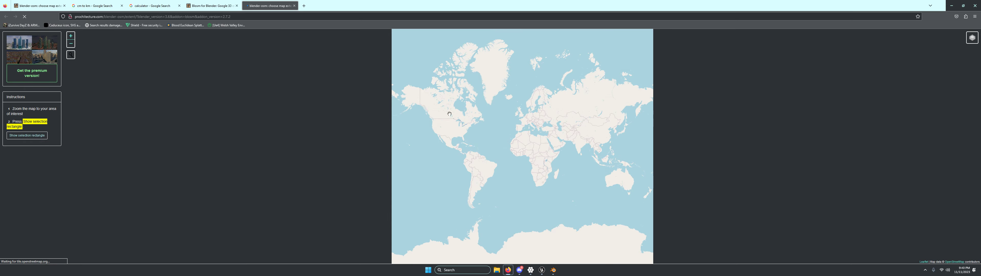
Locate San Francisco on the world map and bring the hilly residential blocks in the middle of the city into close view
scroll(451, 135, up, 5)
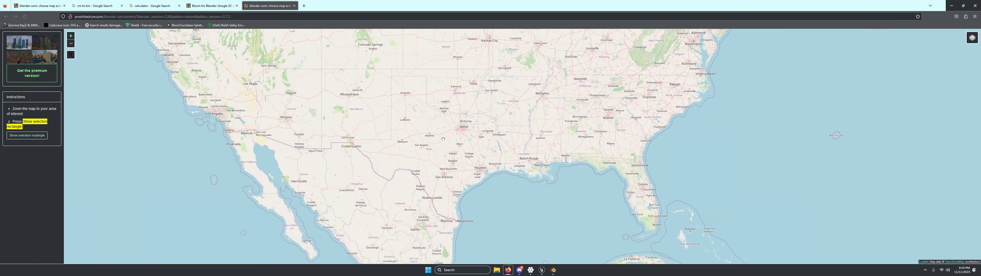
drag(450, 135, 690, 187)
right_click(690, 187)
click(406, 99)
scroll(467, 160, up, 5)
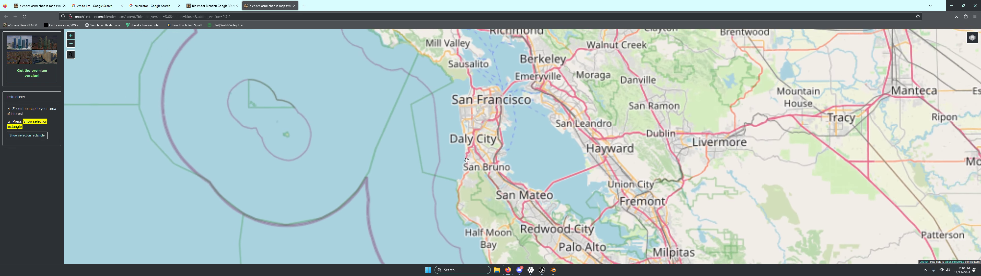
drag(483, 124, 482, 150)
right_click(482, 150)
click(484, 133)
scroll(485, 133, up, 4)
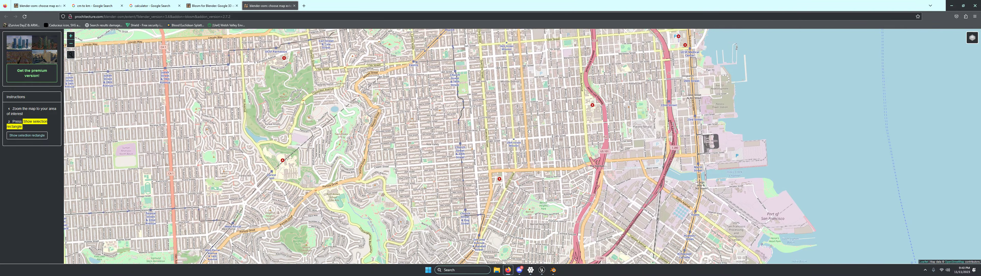
drag(530, 131, 489, 196)
right_click(490, 197)
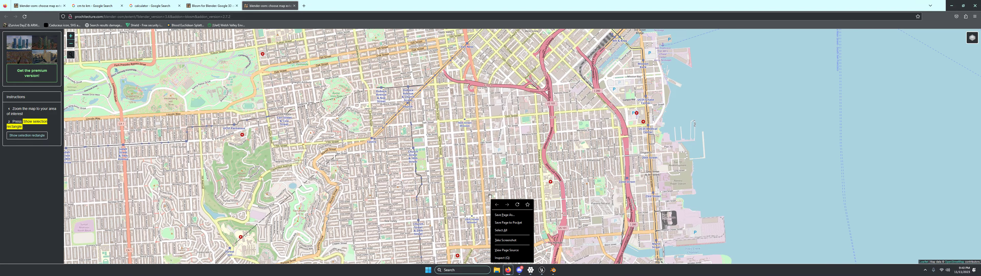
click(554, 132)
scroll(554, 133, up, 6)
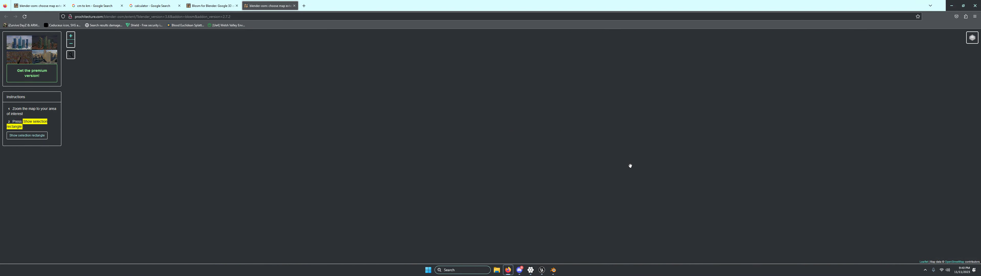
scroll(630, 165, down, 5)
scroll(620, 164, up, 1)
scroll(613, 162, down, 1)
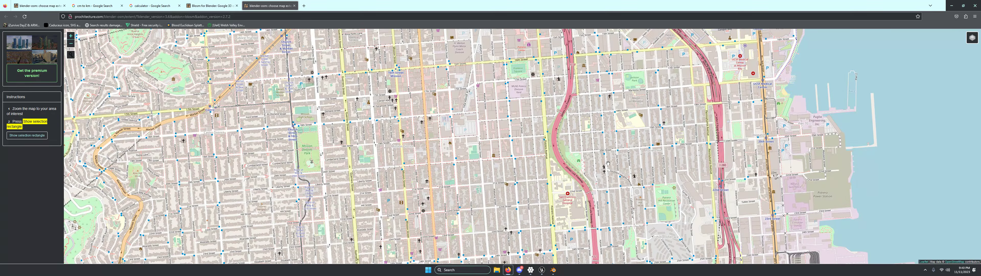
drag(226, 166, 502, 166)
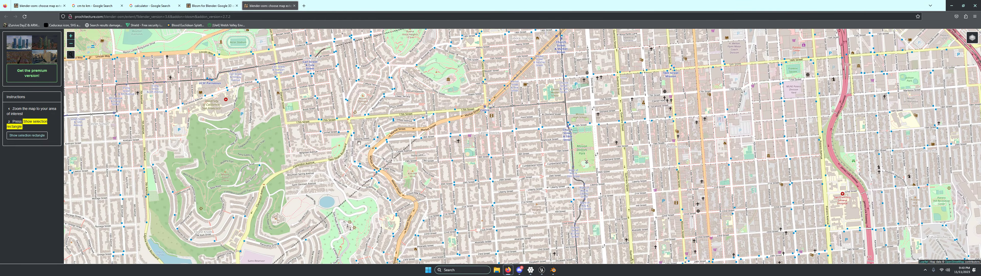
Show the selection rectangle and fit it to an area of about 1.0 x 1.2 km over the blocks east of the large wooded hill
click(24, 137)
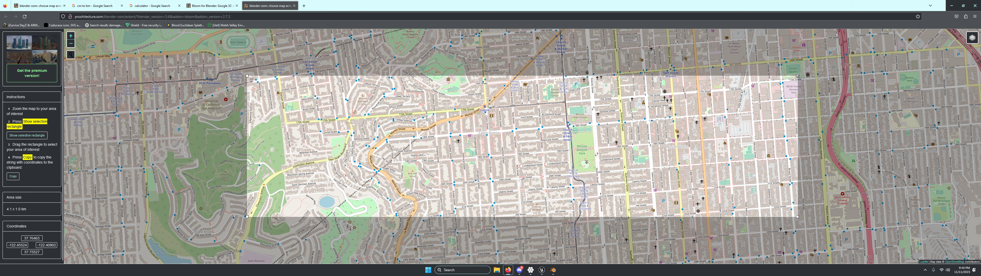
drag(797, 76, 392, 52)
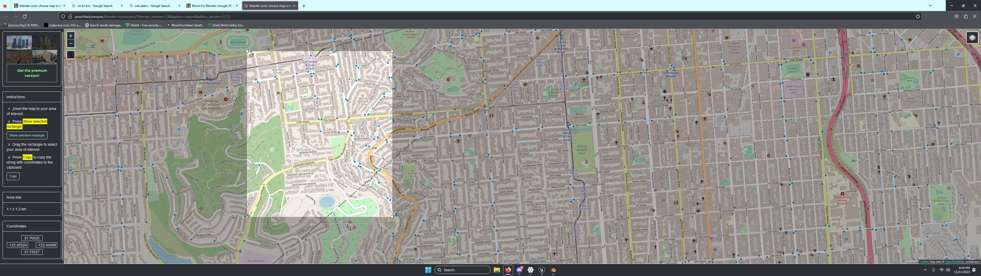
mouse_move(286, 111)
mouse_down()
mouse_move(305, 95)
mouse_move(293, 118)
mouse_up()
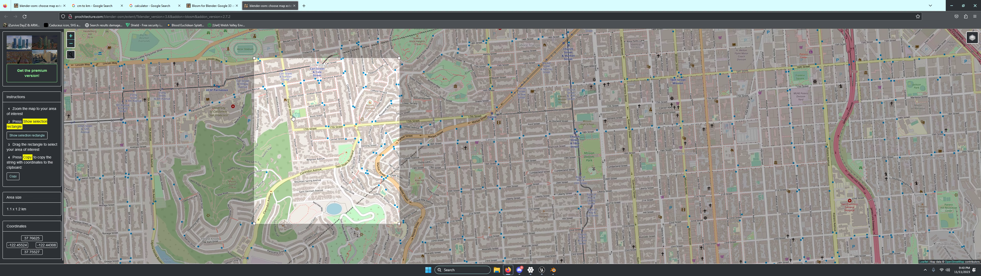
drag(254, 58, 287, 70)
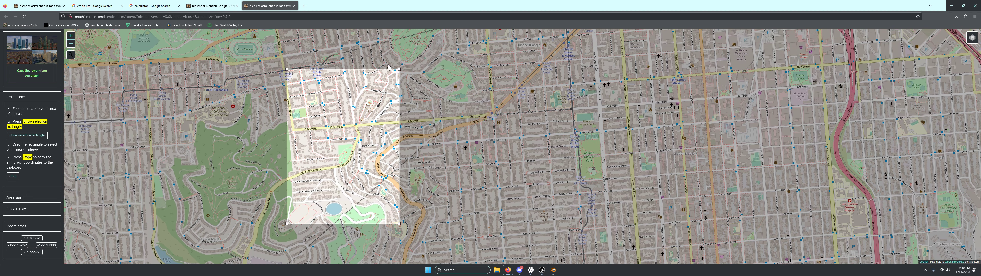
drag(399, 69, 426, 62)
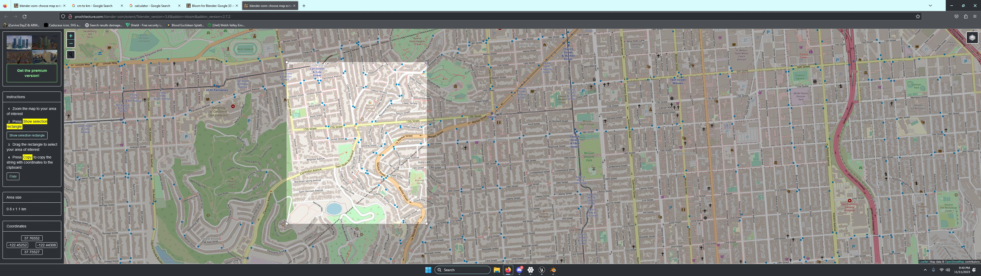
drag(345, 172, 346, 185)
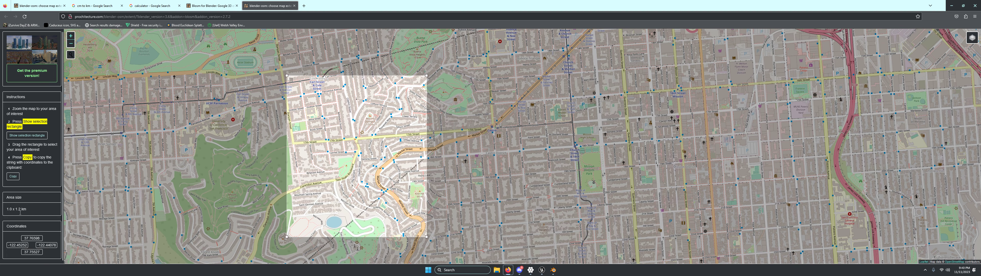
Copy the selected area's coordinates, paste them into the Blosm extent in Blender and import the OpenStreetMap data
click(14, 176)
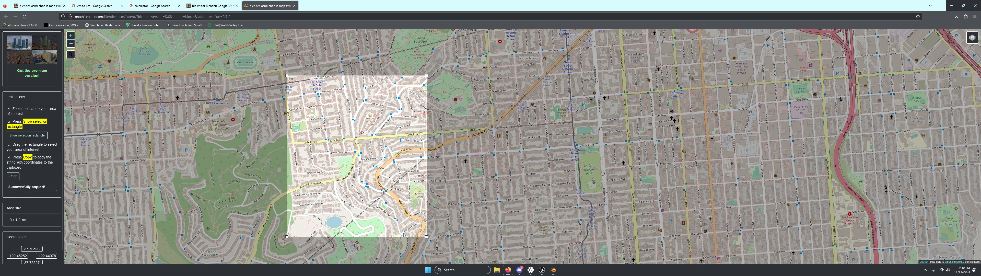
click(950, 5)
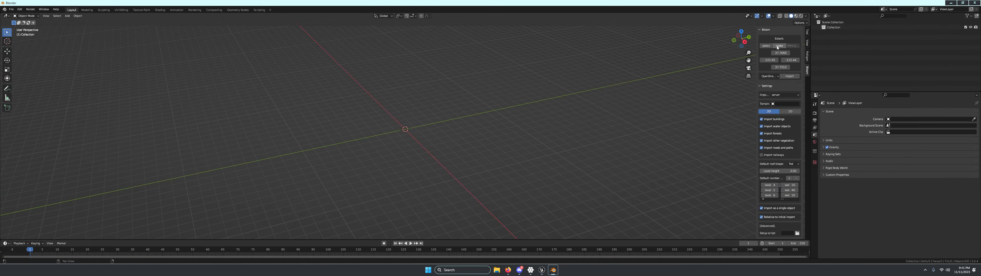
click(789, 76)
Select the map_01.osm_buildings object in the imported city and convert it to a mesh
scroll(469, 166, down, 6)
right_click(465, 165)
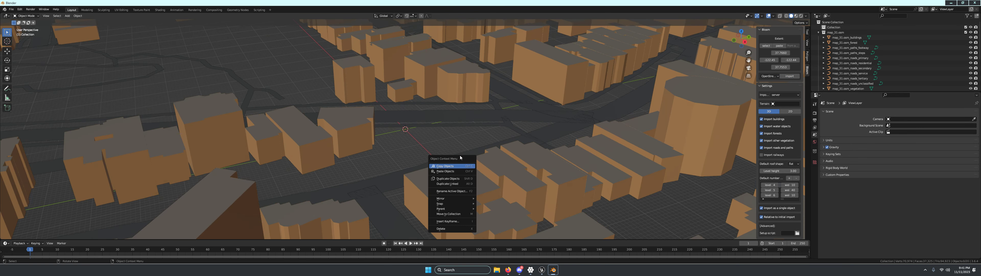
right_click(411, 138)
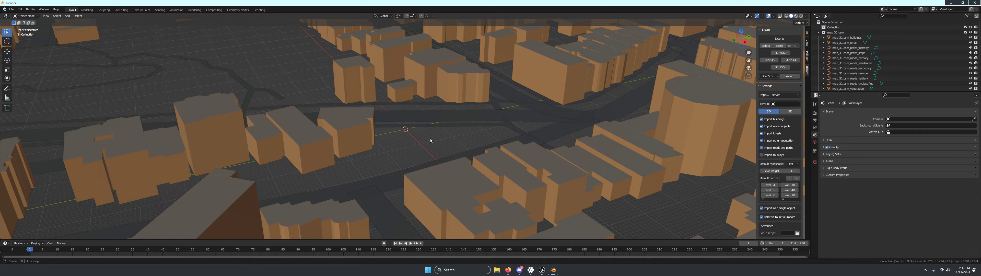
scroll(431, 140, down, 10)
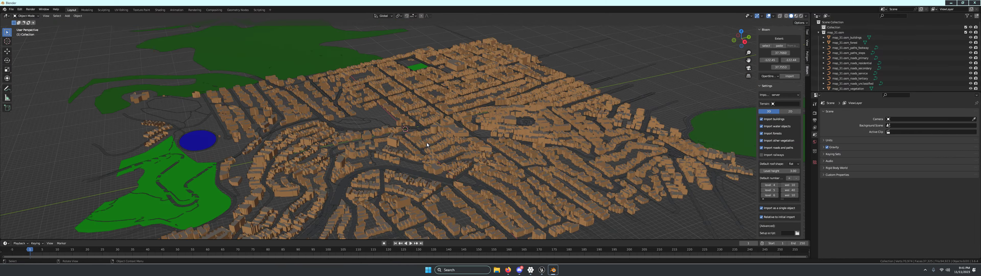
middle_drag(532, 139, 336, 151)
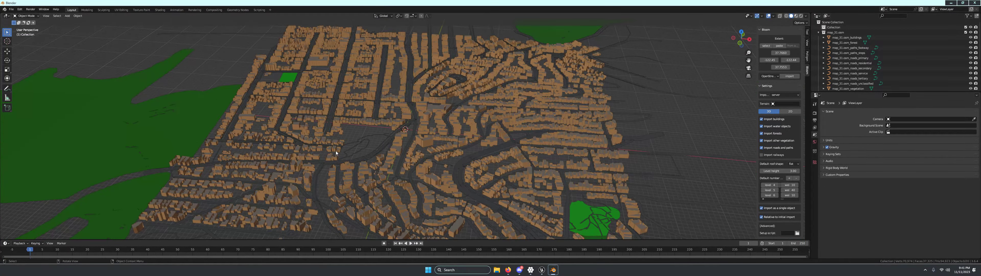
click(396, 148)
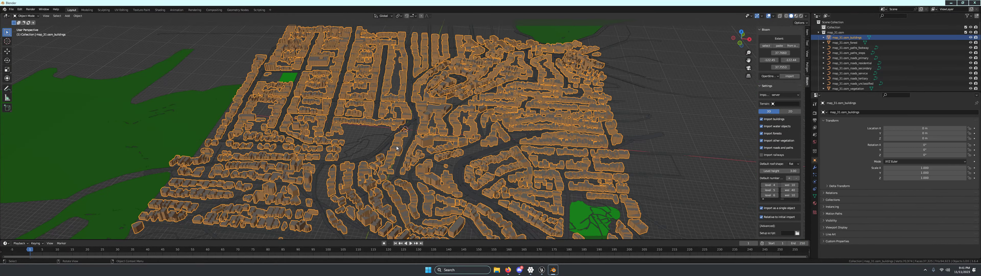
key(F3)
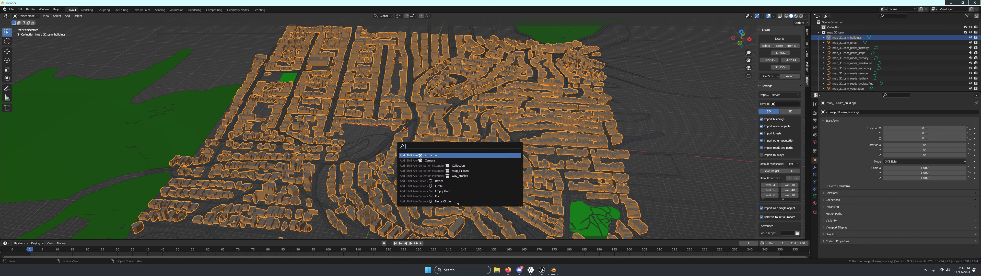
text(convert)
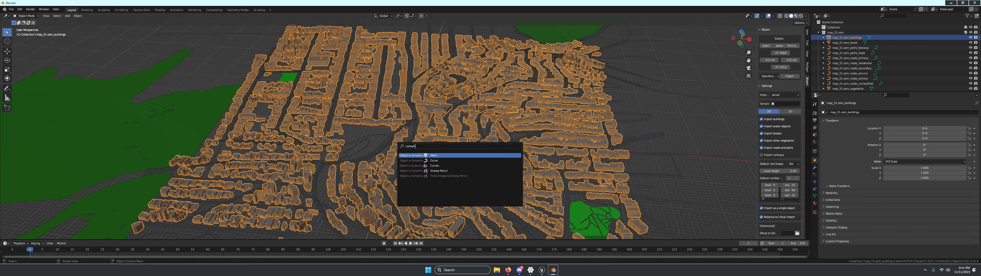
click(425, 156)
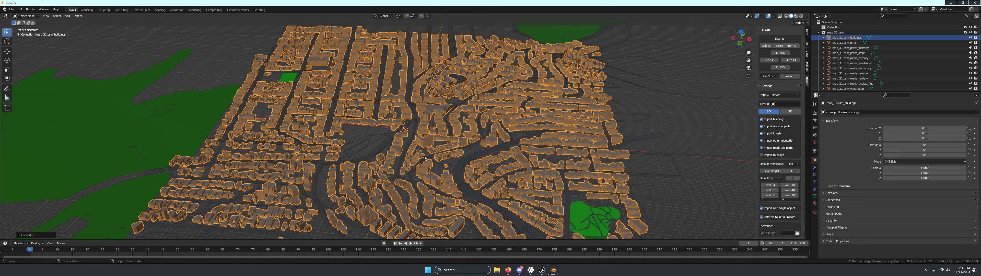
Edit the buildings mesh in face selection mode and move the roof face of the large angled building near the centre along Z
key(Tab)
scroll(429, 157, up, 6)
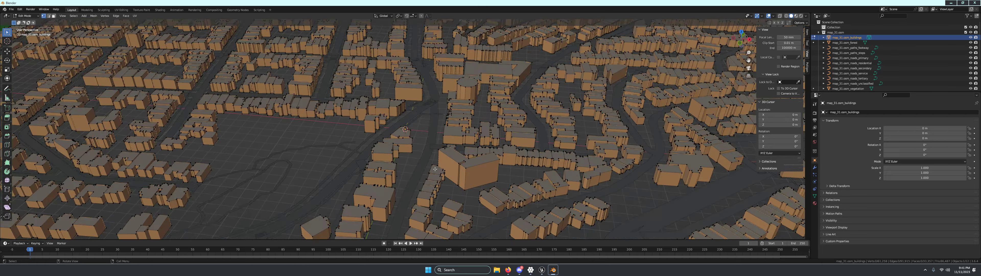
scroll(424, 161, up, 3)
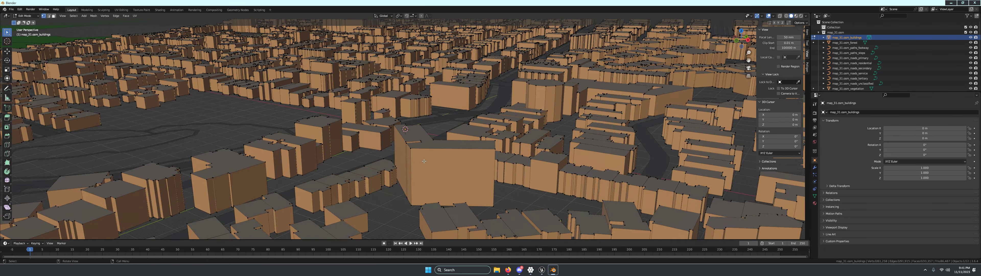
key(3)
click(426, 142)
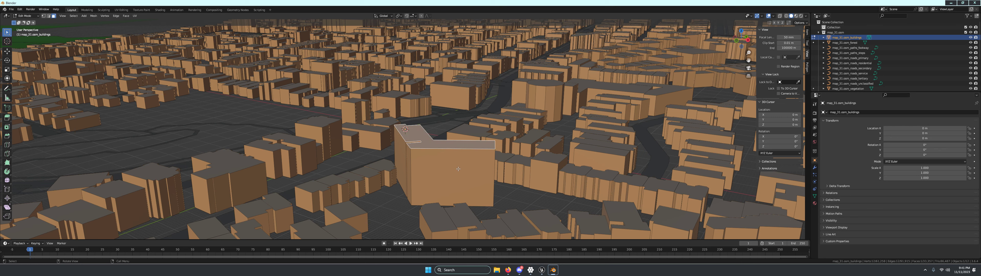
key(g)
key(z)
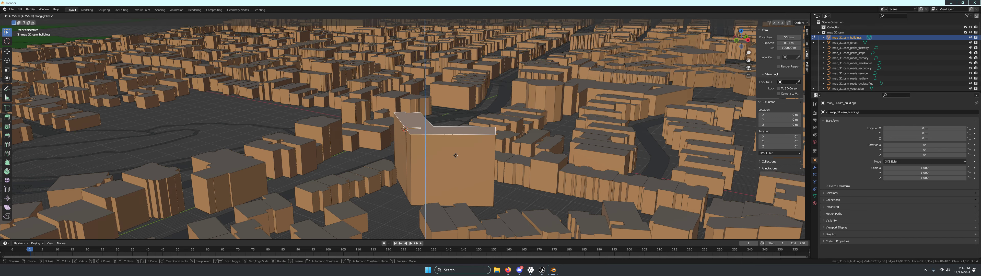
click(447, 187)
scroll(444, 185, down, 6)
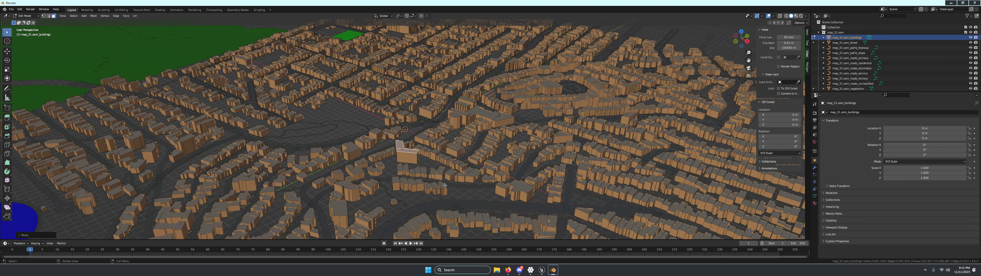
Select all faces of the buildings mesh and unwrap them with Smart UV Project using the default settings
middle_drag(445, 185, 424, 177)
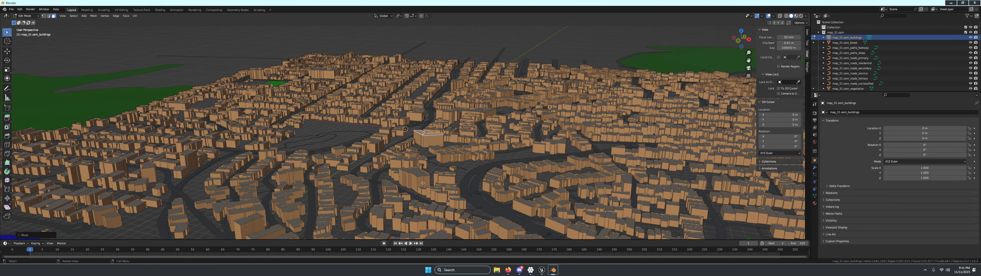
key(a)
key(u)
click(411, 193)
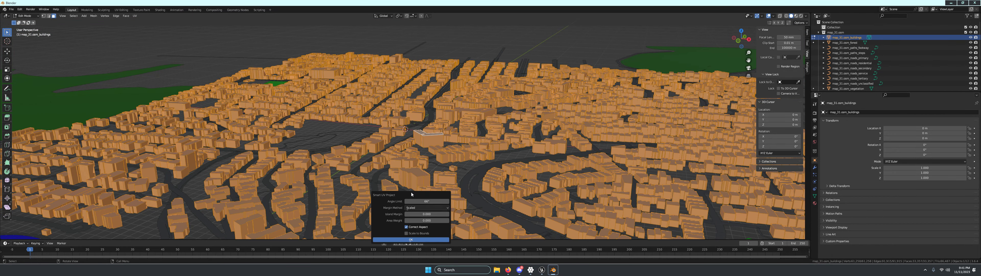
click(411, 240)
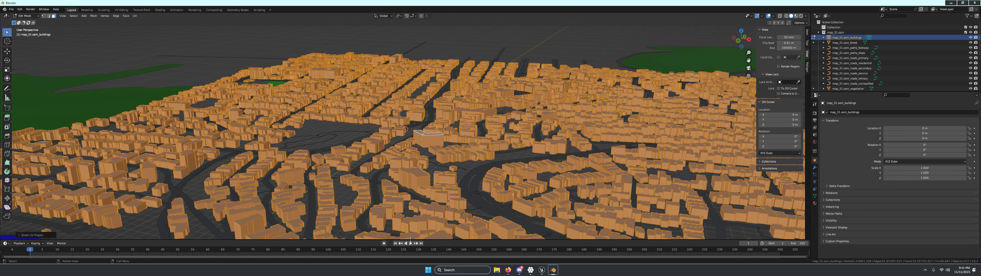
Switch to the UV Editing workspace and open city.jpg from the Desktop folder as the image behind the unwrapped faces
click(122, 10)
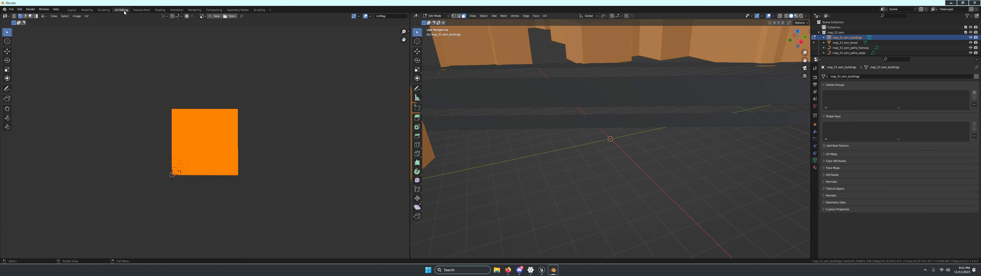
click(231, 16)
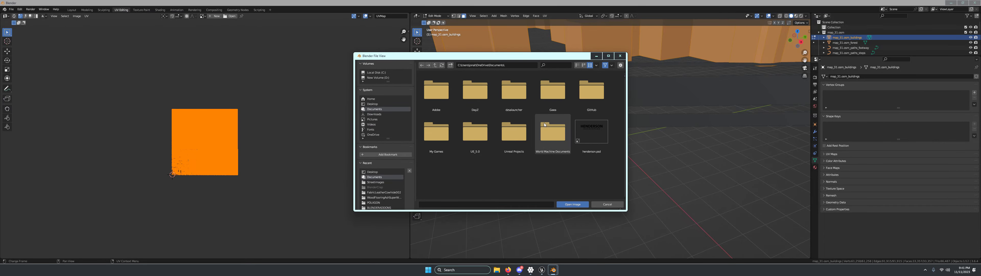
double_click(591, 132)
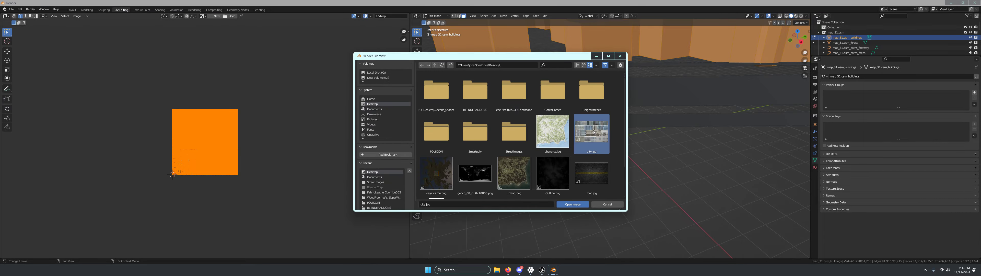
scroll(208, 152, up, 3)
scroll(208, 153, up, 3)
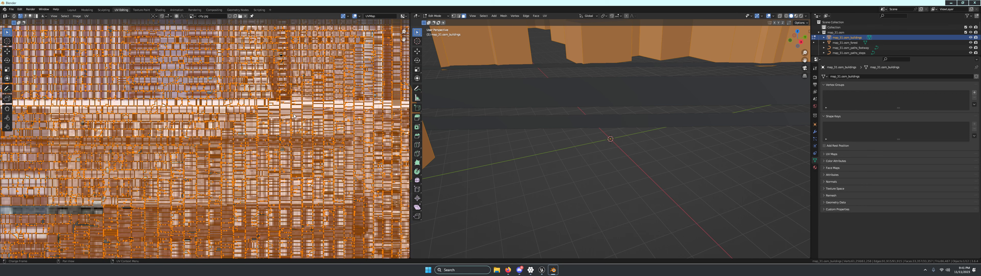
scroll(665, 126, down, 5)
Add a new material to the buildings object and use city.jpg as an Image Texture for its Base Color
middle_drag(665, 126, 772, 181)
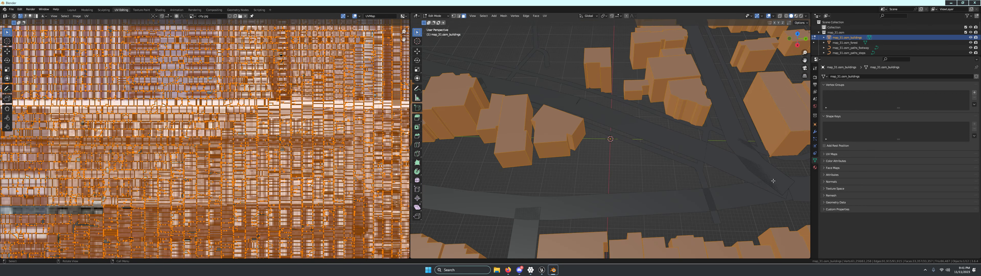
click(815, 168)
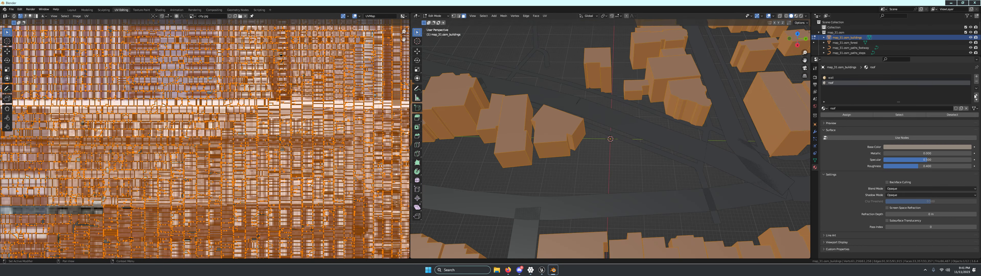
click(977, 76)
click(899, 109)
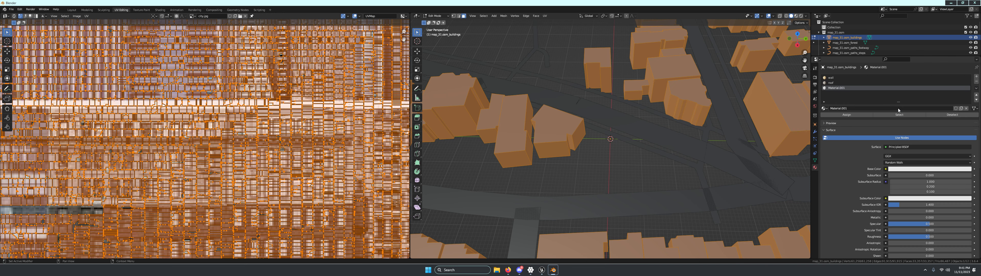
click(886, 169)
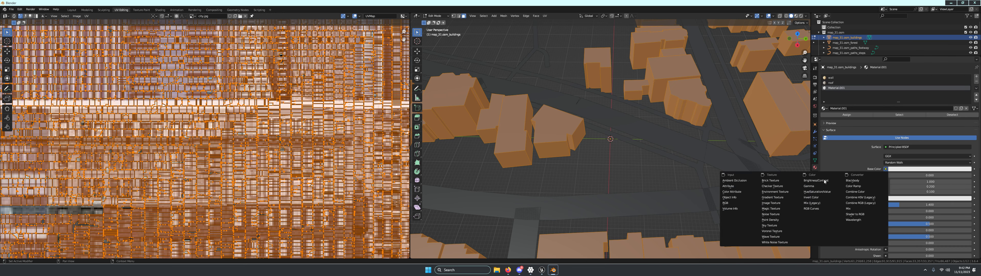
click(771, 203)
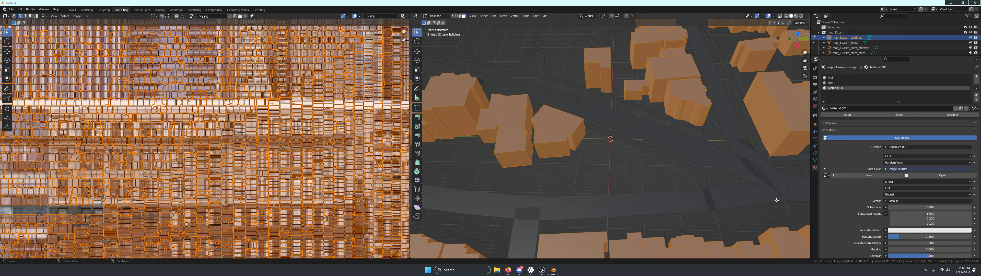
click(826, 176)
click(853, 185)
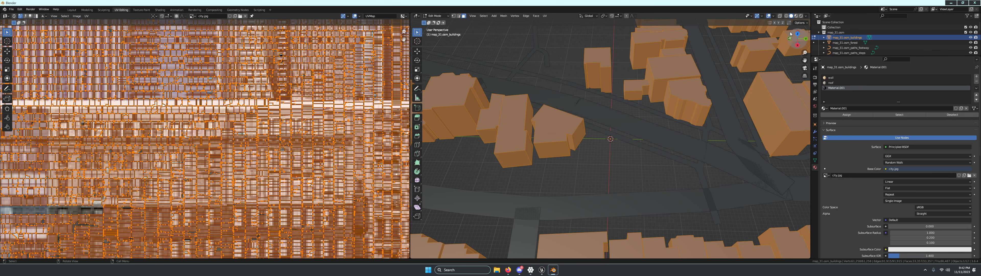
Switch the 3D view to material preview shading and assign the new material to all building faces
click(796, 16)
middle_drag(664, 133, 681, 145)
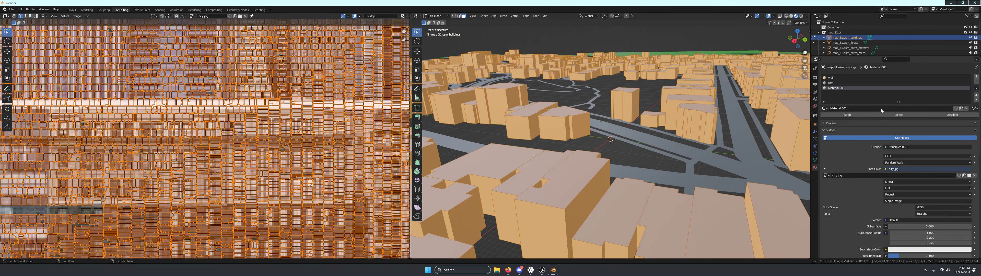
click(846, 114)
key(Home)
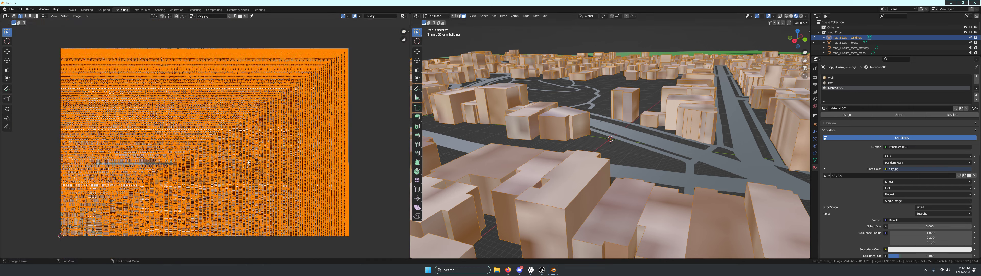
Select all UV islands of the buildings and scale them up roughly 12 times over the city image
click(263, 155)
key(a)
key(s)
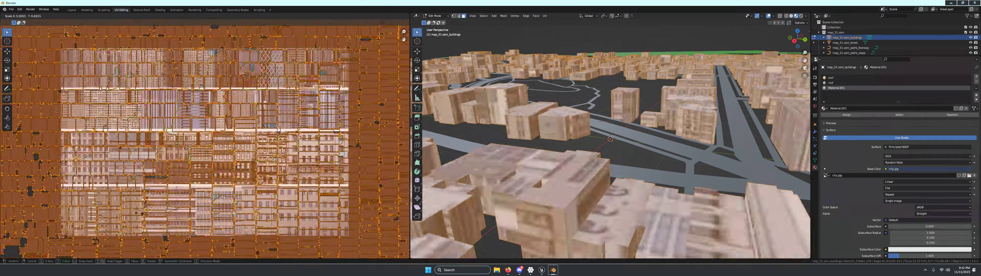
mouse_move(273, 232)
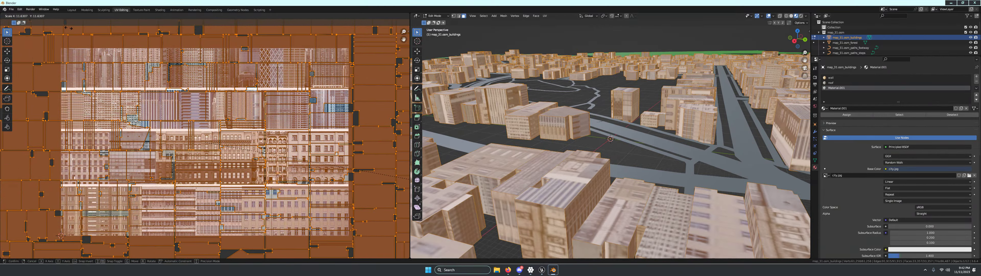
click(57, 27)
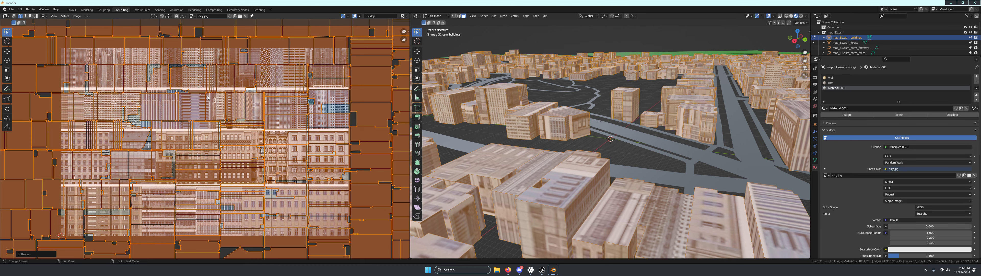
Inspect the textured buildings, then return to object mode in the Layout workspace with material preview shading
scroll(716, 170, down, 5)
middle_drag(716, 171, 696, 165)
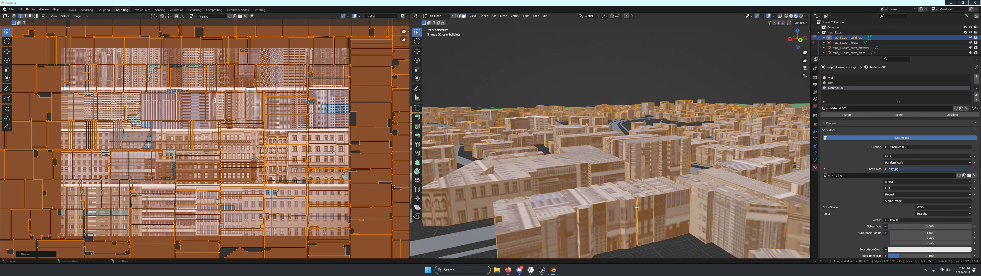
scroll(656, 211, down, 5)
middle_drag(656, 212, 582, 202)
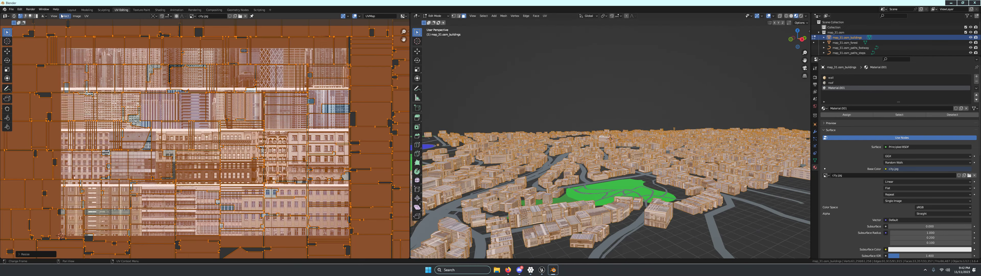
click(72, 10)
mouse_move(470, 152)
middle_down()
mouse_move(473, 171)
mouse_move(452, 174)
middle_up()
click(795, 17)
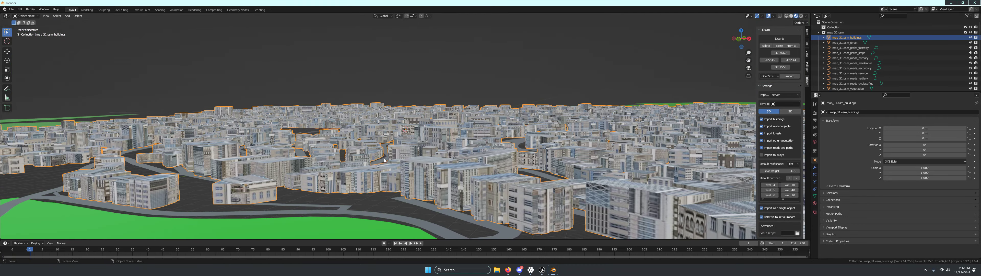
Select the secondary, residential, tertiary and primary roads together with the footways and convert them to meshes
middle_drag(384, 160, 372, 213)
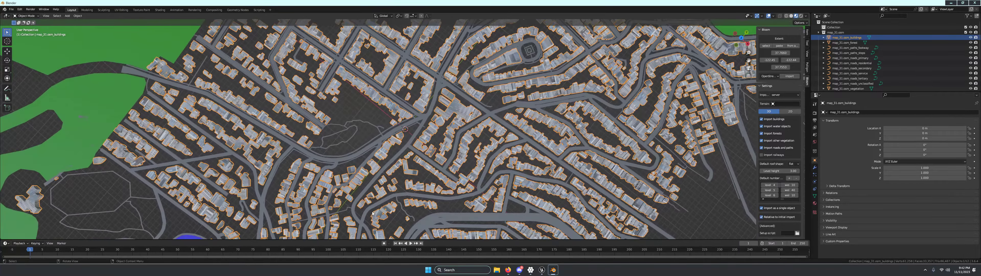
click(371, 146)
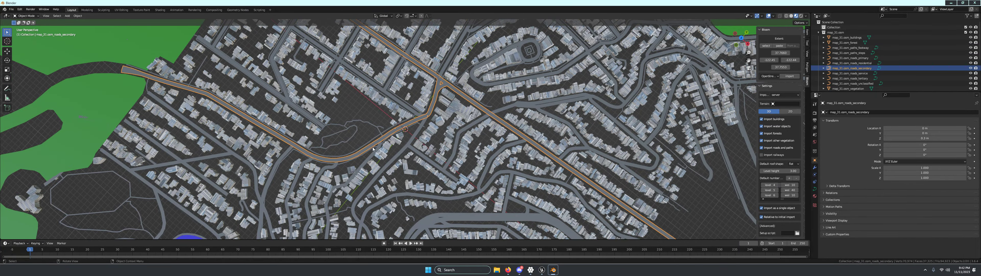
shift+click(382, 155)
shift+click(397, 149)
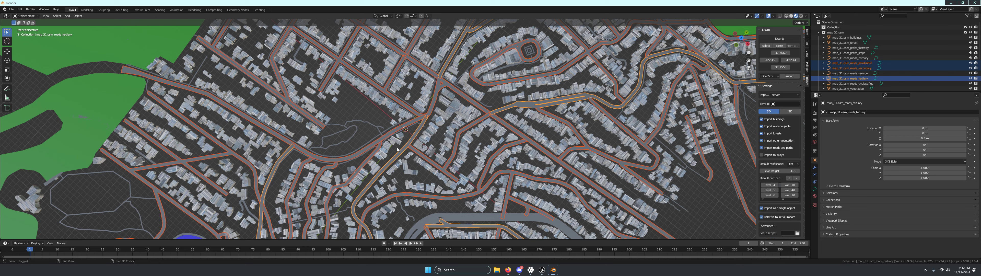
shift+click(339, 133)
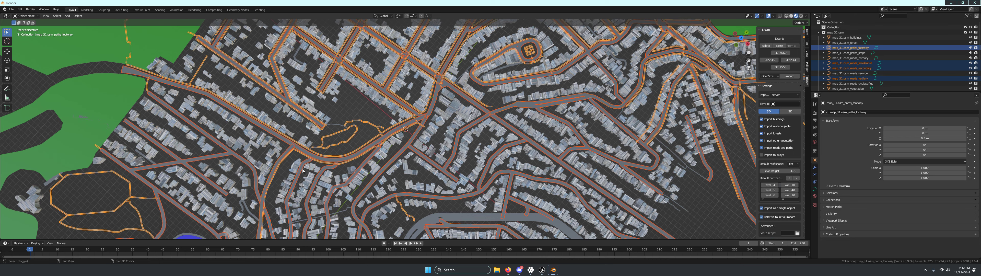
scroll(303, 171, down, 8)
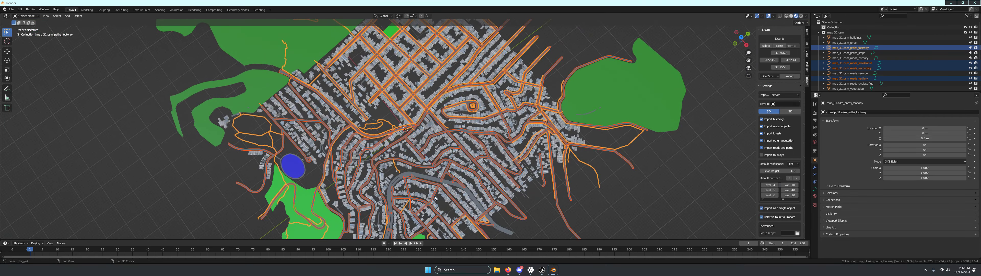
shift+click(436, 181)
middle_drag(542, 113, 398, 86)
key(F3)
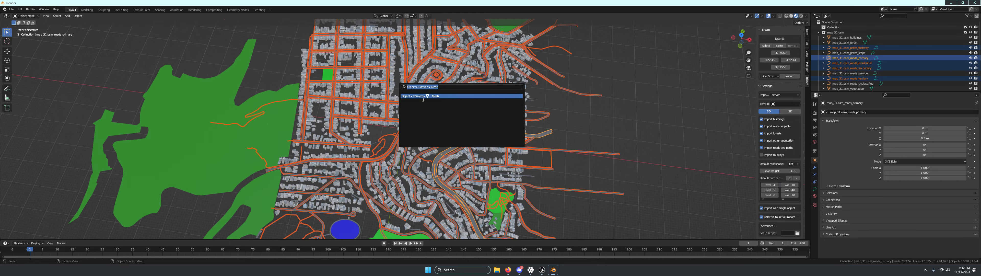
click(419, 96)
middle_drag(415, 140, 405, 130)
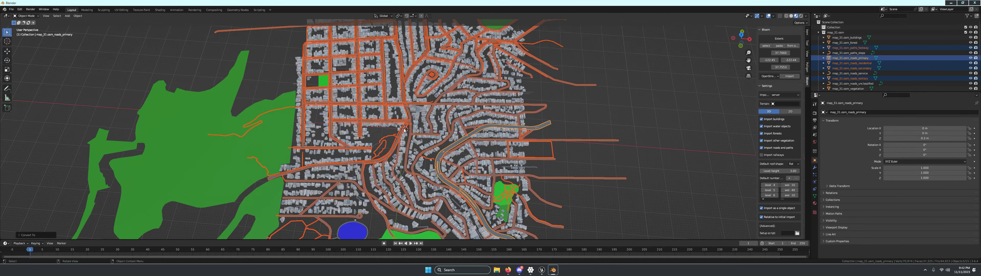
shift+click(402, 157)
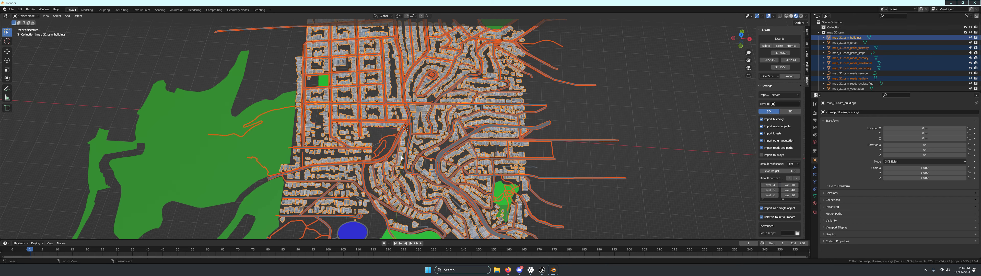
key(ctrl+j)
middle_drag(402, 157, 410, 193)
key(ctrl+z)
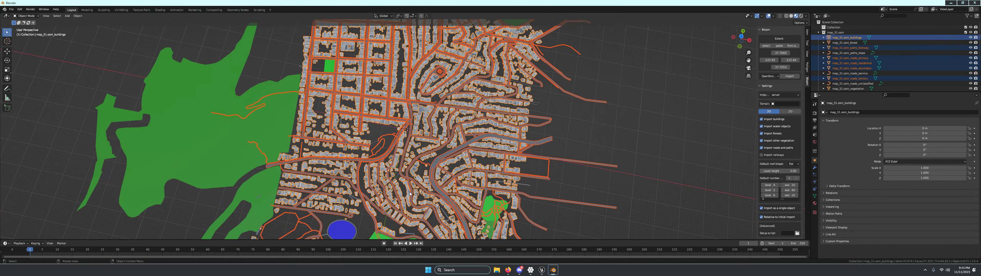
click(402, 172)
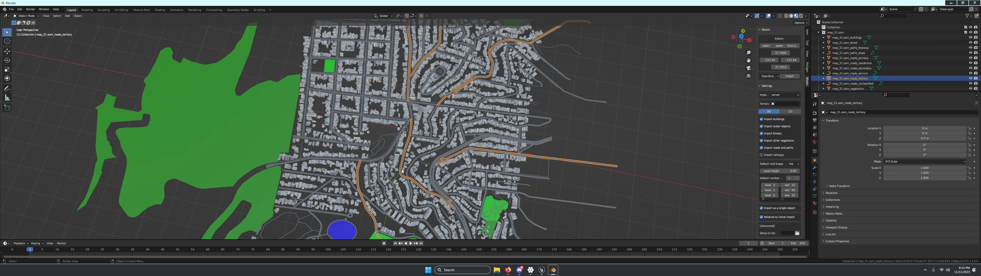
key(ctrl+z)
middle_drag(402, 171, 420, 143)
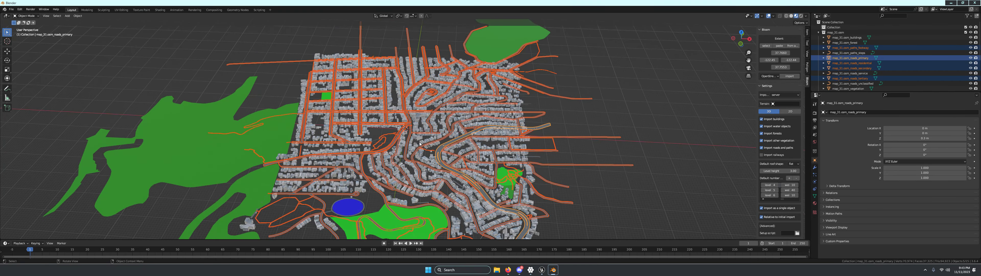
Join the selected road and footway meshes into map_01.osm_roads_primary and convert the joined object to a mesh
key(ctrl+j)
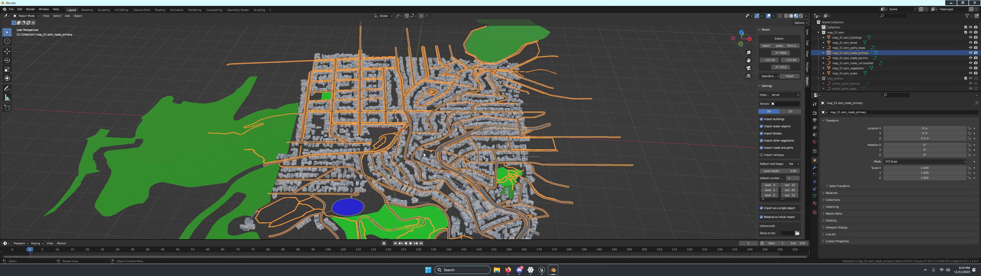
key(F3)
key(Return)
Extrude all faces of the joined road mesh slightly upward to give the roads thickness
key(Tab)
key(a)
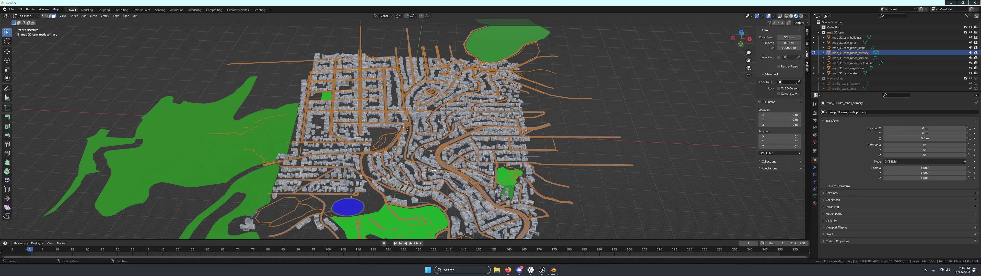
key(KP_1)
scroll(433, 171, up, 6)
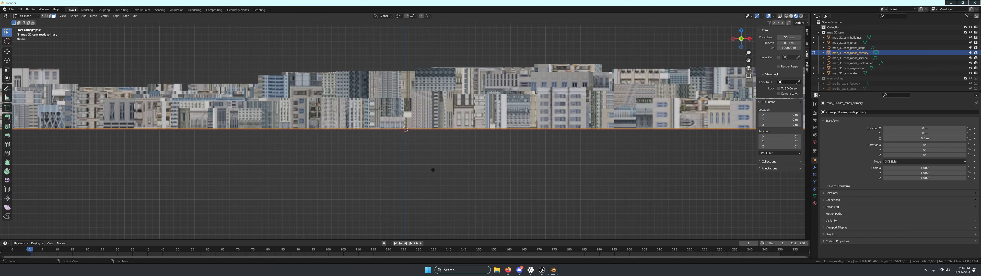
key(e)
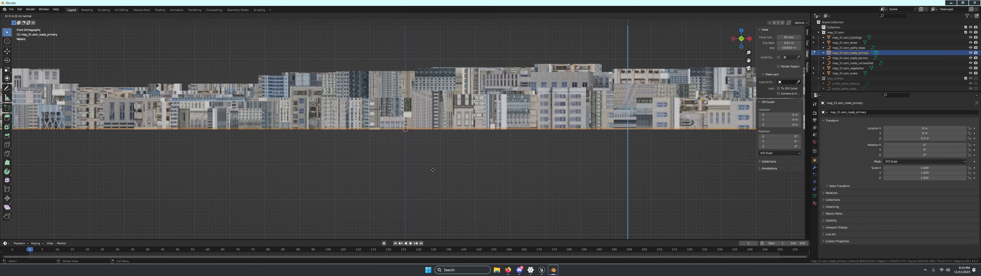
click(432, 167)
middle_drag(433, 167, 459, 200)
middle_drag(454, 169, 454, 187)
key(Tab)
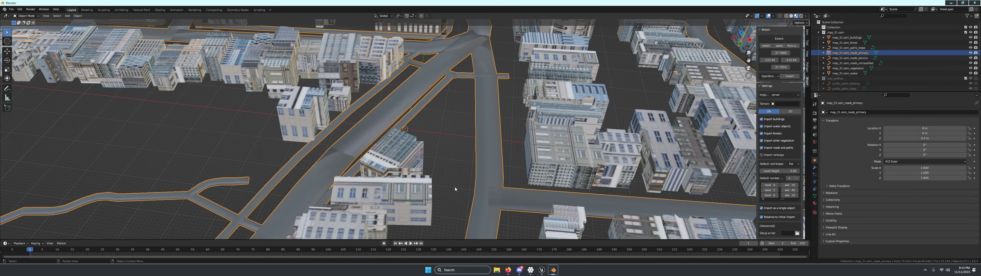
Join the road mesh with the textured buildings into map_01.osm_buildings
scroll(454, 187, down, 2)
key(Tab)
scroll(454, 186, down, 3)
key(Tab)
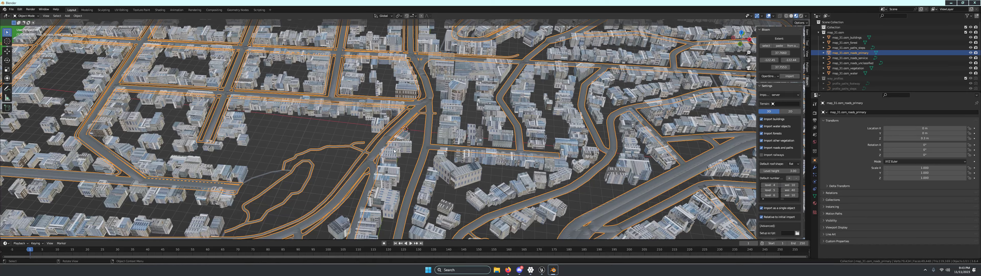
shift+click(388, 175)
key(ctrl+j)
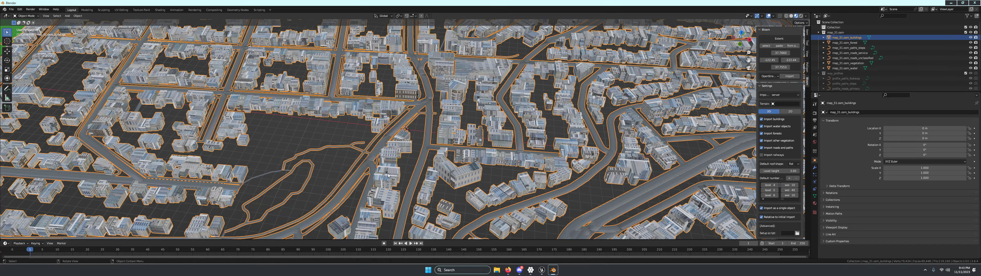
Invert the selection and delete all remaining objects except the joined city mesh
scroll(439, 111, down, 5)
middle_drag(378, 137, 468, 130)
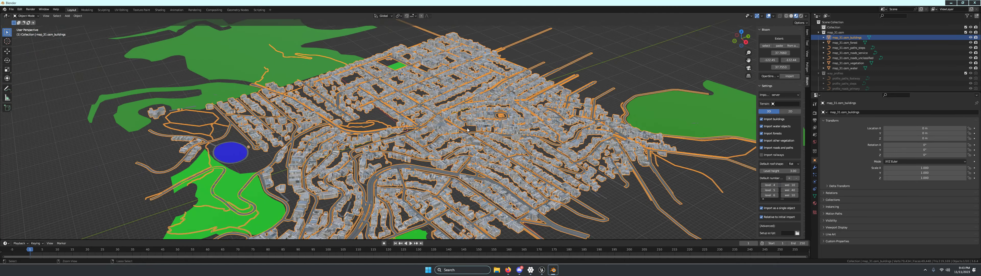
key(ctrl+i)
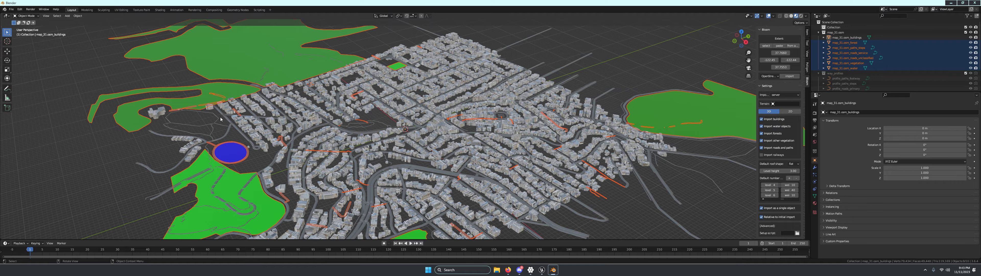
key(x)
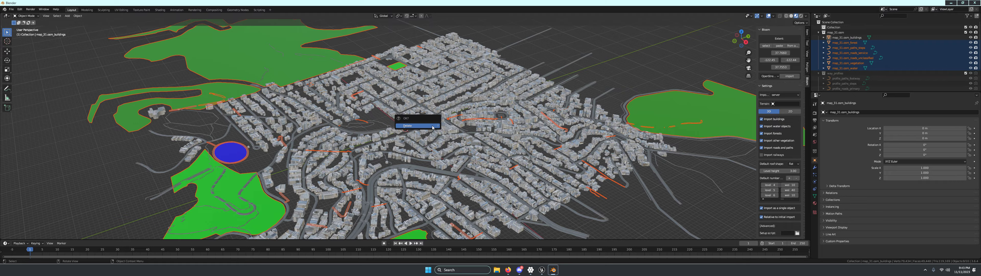
click(432, 128)
middle_drag(432, 129, 383, 149)
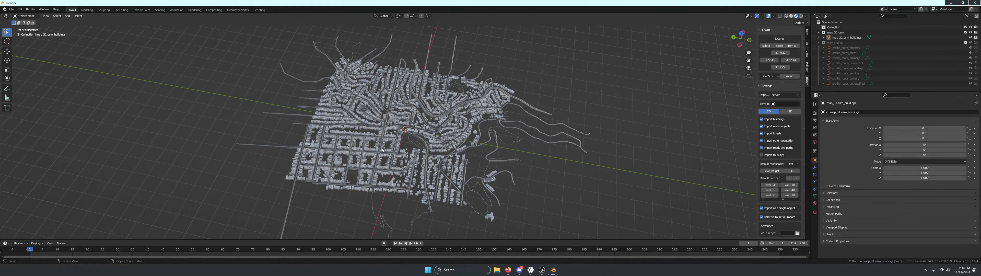
Select the city mesh and export it as an FBX named tutorialcity.fbx in the Desktop folder
click(384, 144)
scroll(384, 144, down, 4)
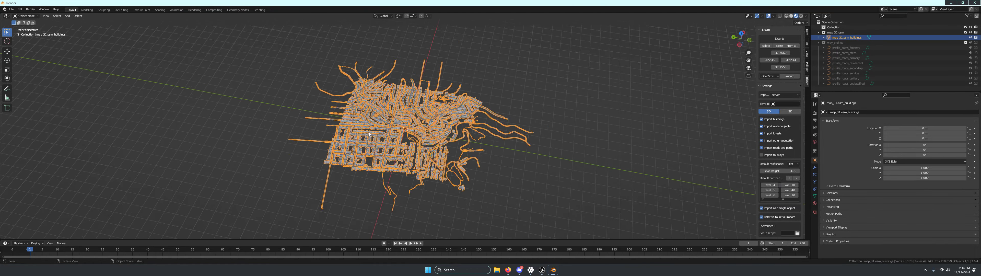
click(9, 8)
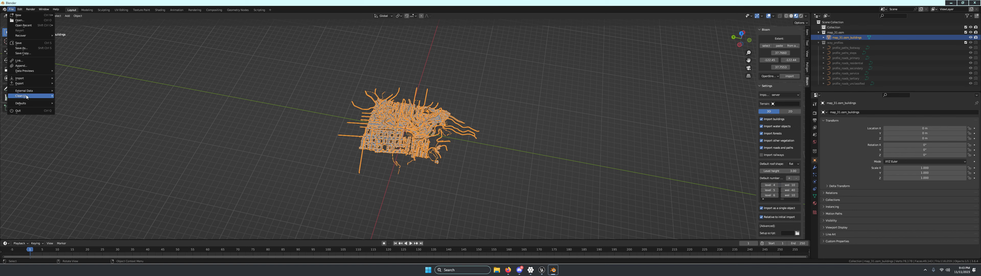
mouse_move(24, 79)
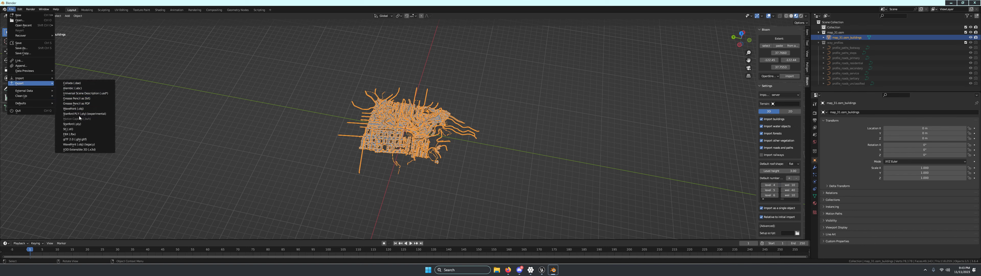
click(71, 134)
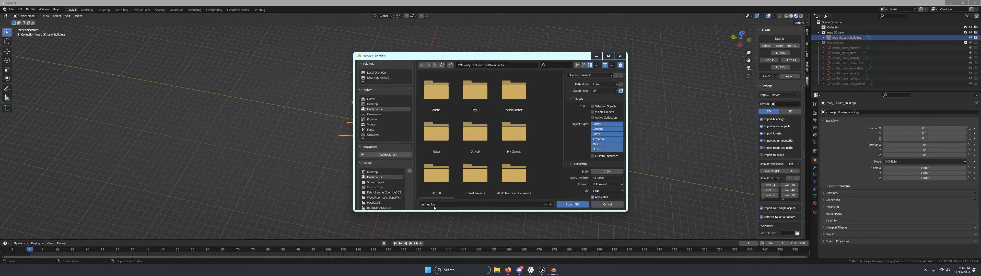
click(426, 204)
text(t)
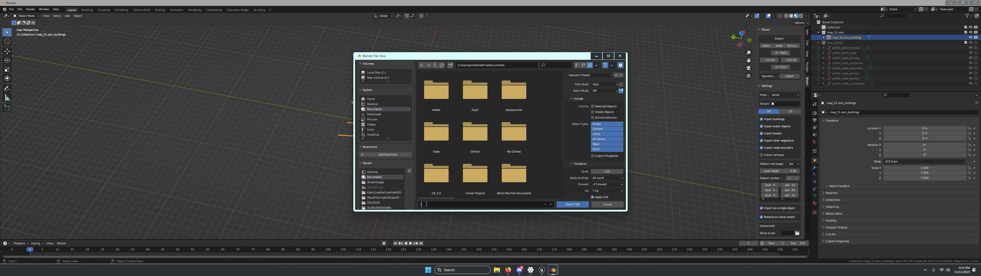
text(utorialcity.fbx)
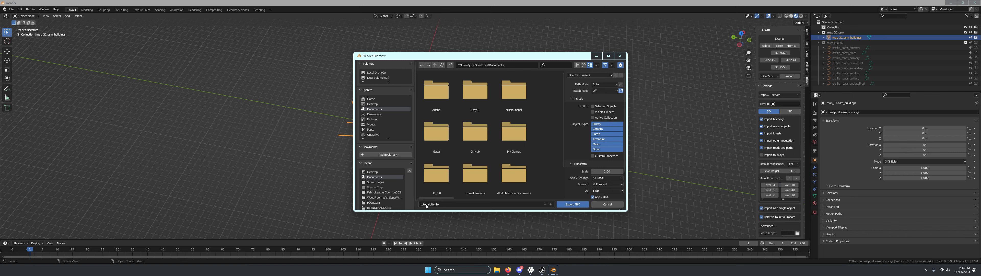
click(373, 104)
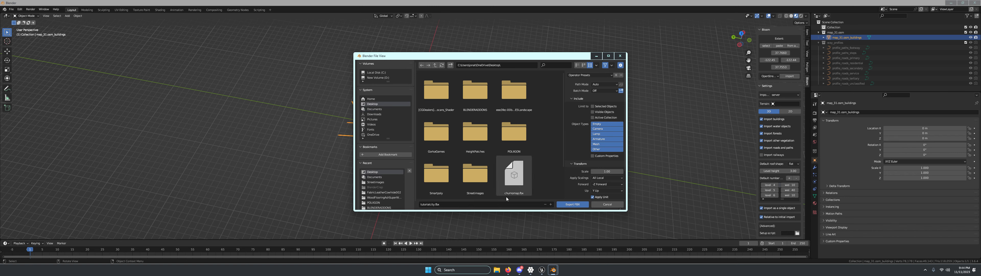
click(572, 204)
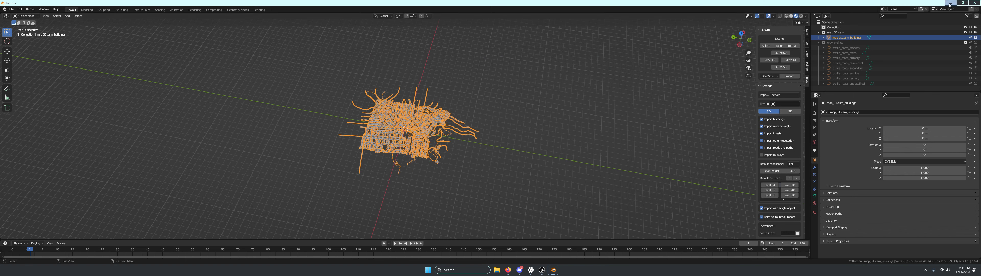
Close Blender, saving the scene to the Desktop as awdafe.blend
click(975, 3)
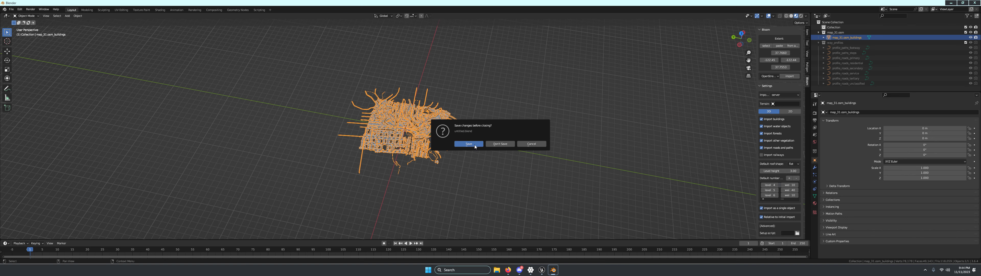
click(470, 144)
click(456, 207)
text(awdafe)
key(Return)
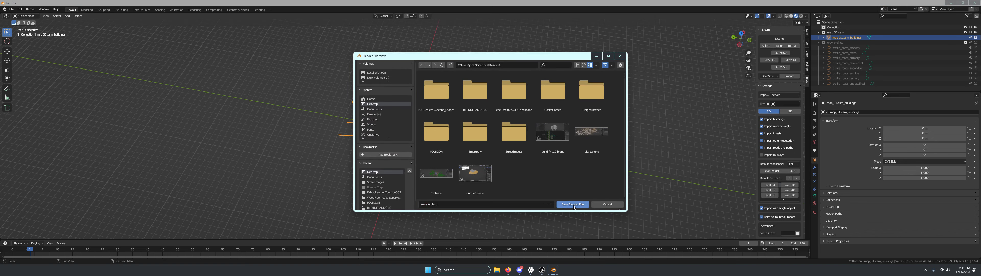
click(575, 205)
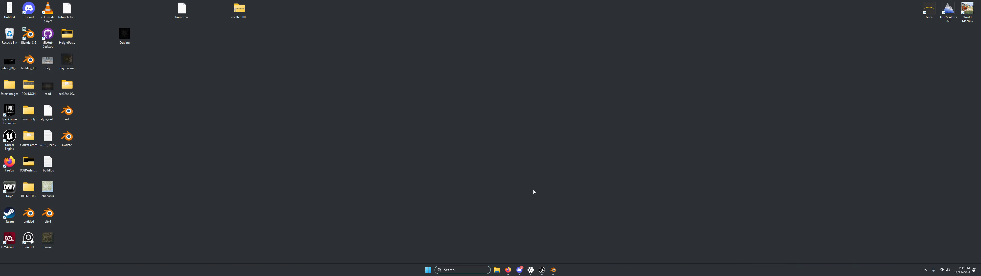
Switch to the Unreal Engine editor, open the Content folder and resize the window so the desktop files remain reachable
click(542, 269)
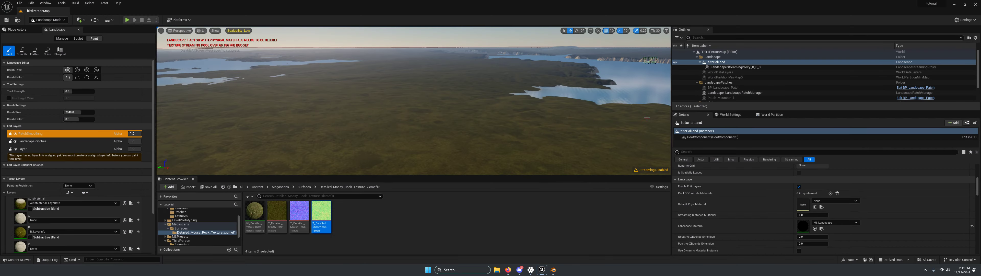
click(965, 4)
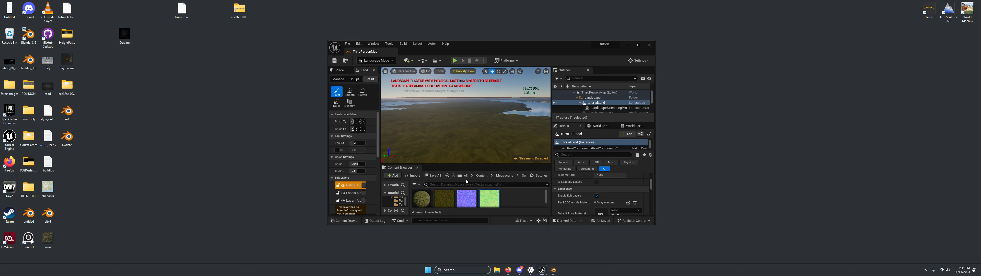
click(482, 175)
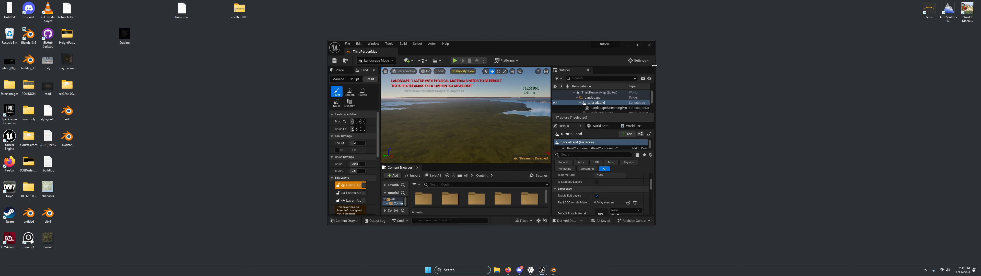
drag(655, 79, 900, 79)
drag(640, 225, 650, 267)
Create a new folder named cityPlaceholder inside the Content folder
right_click(615, 235)
click(636, 68)
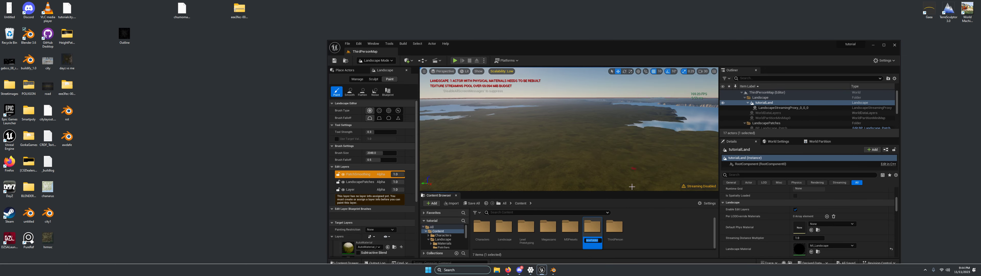
text(city|)
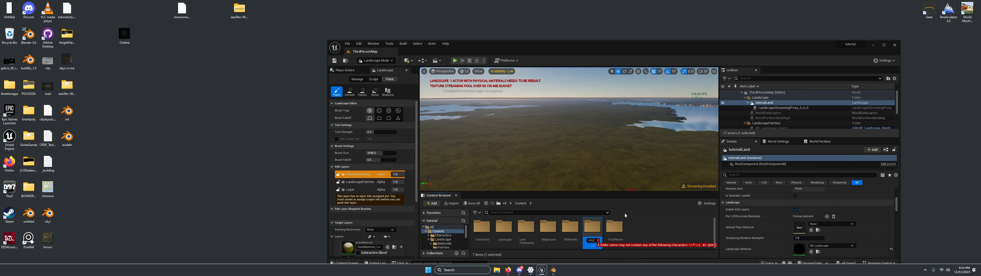
key(BackSpace)
text(a)
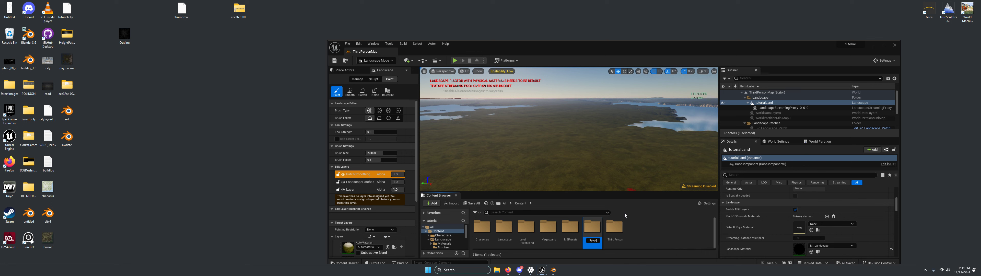
key(BackSpace)
text(Placeholder)
key(Return)
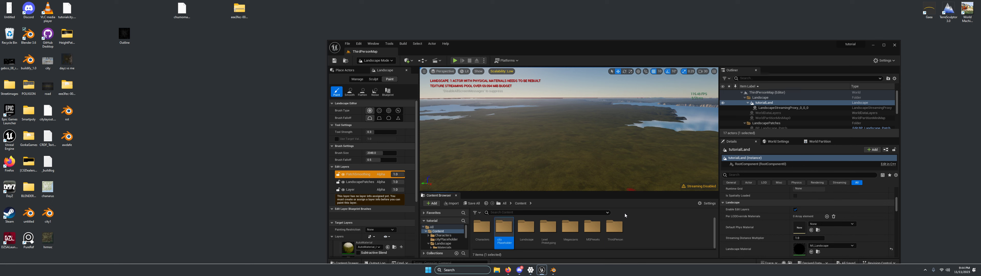
Import all of the tutorialcity FBX from the desktop into the cityPlaceholder folder with default options and dismiss the message log
double_click(504, 232)
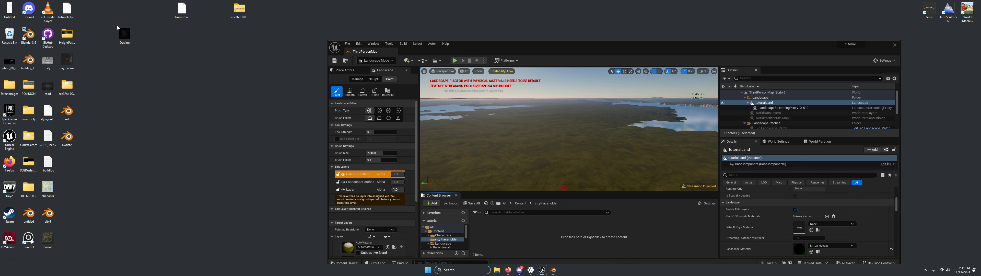
drag(634, 262, 509, 228)
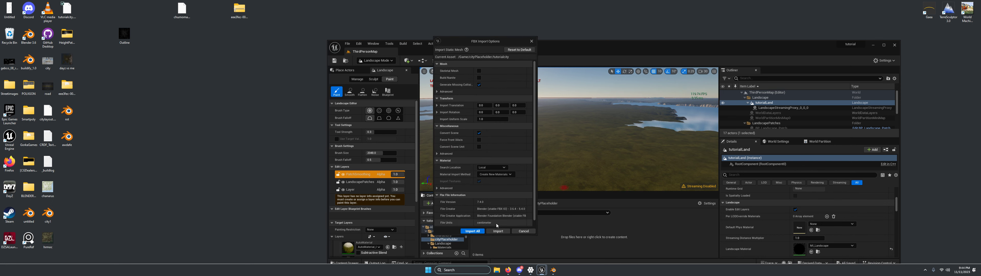
click(474, 231)
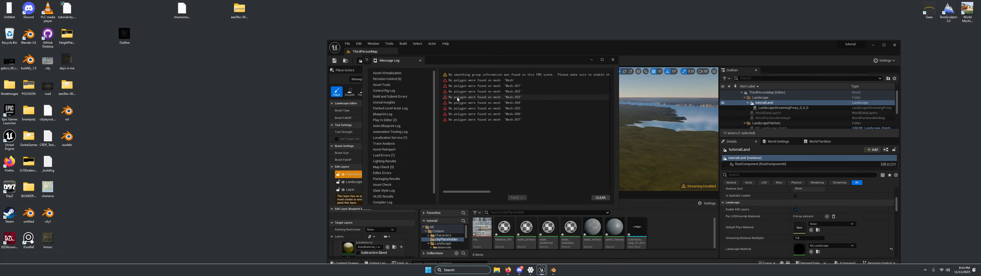
click(612, 60)
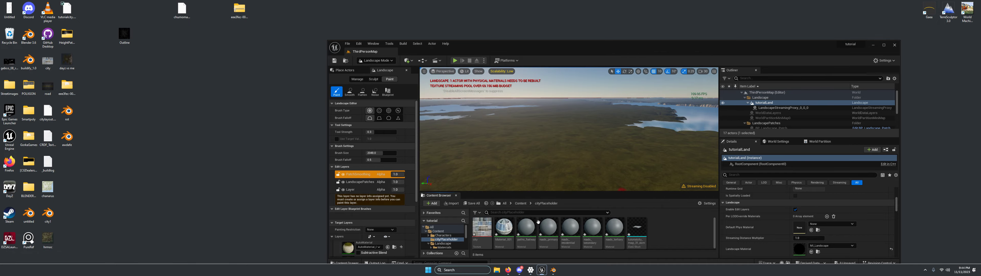
Maximize the editor and place the imported city static mesh on the landscape between the lakes
click(884, 46)
drag(409, 208, 440, 132)
right_drag(461, 146, 466, 145)
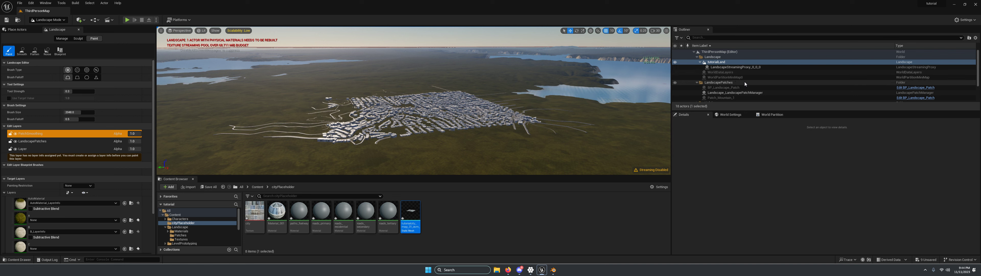
Change the editor from Landscape mode to Selection mode
scroll(751, 86, down, 2)
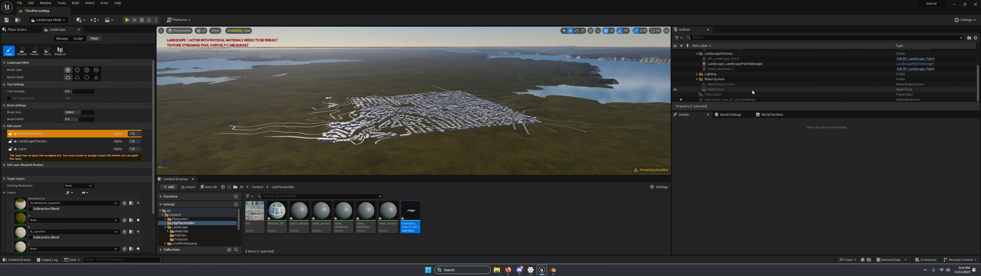
click(51, 20)
click(52, 28)
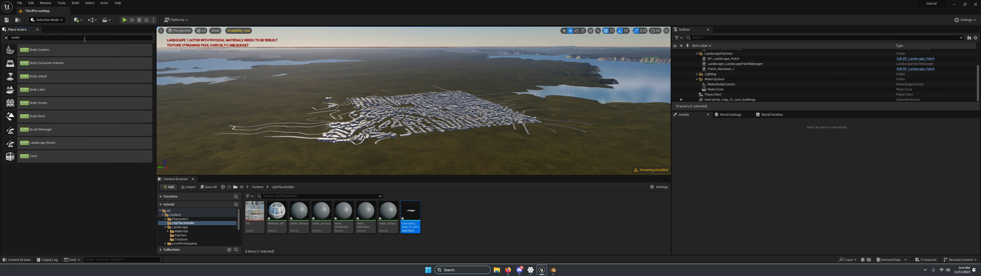
Raise the placed city mesh well above the landscape and switch the viewport to the Front view
click(723, 99)
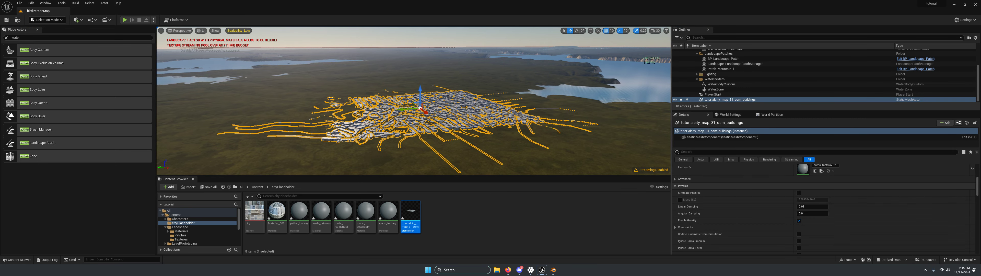
drag(420, 90, 420, 44)
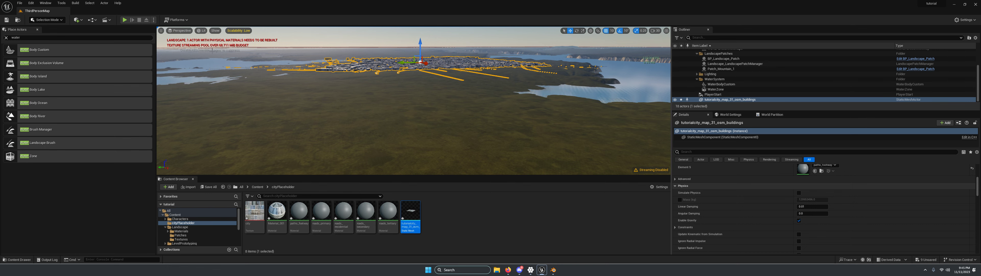
click(179, 31)
click(183, 74)
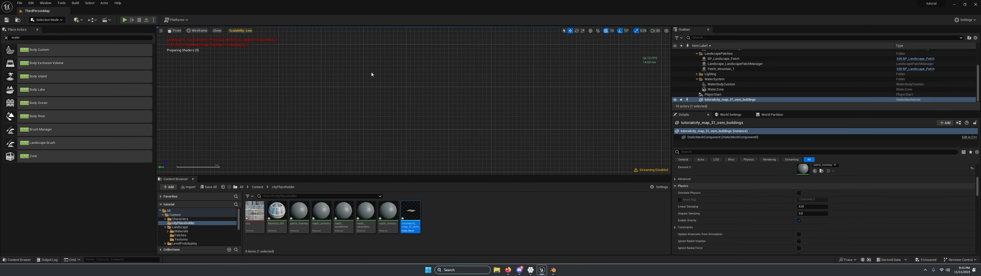
Examine the base of the city mesh and its gap above the landscape in the front wireframe view
scroll(380, 82, down, 5)
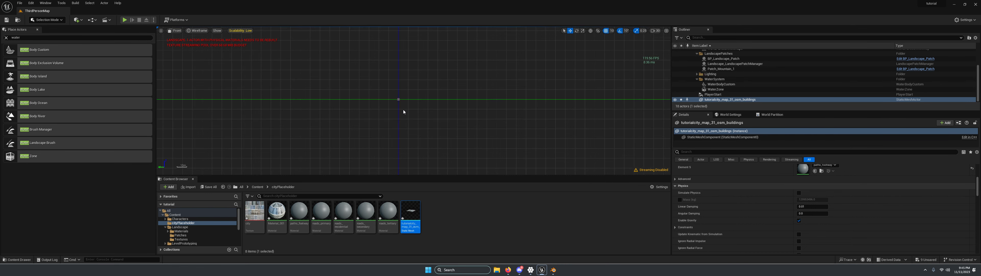
scroll(405, 111, down, 8)
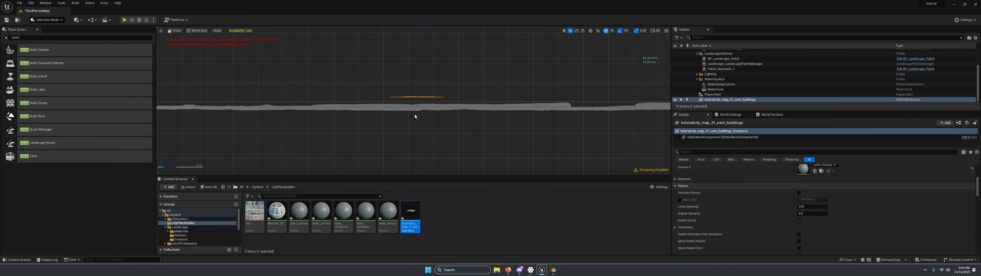
scroll(428, 93, up, 5)
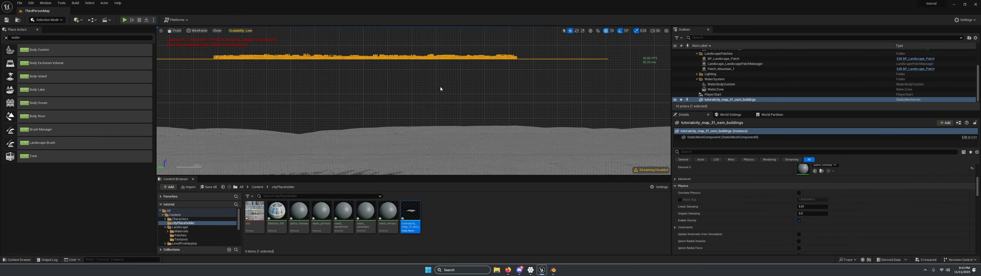
scroll(465, 66, up, 6)
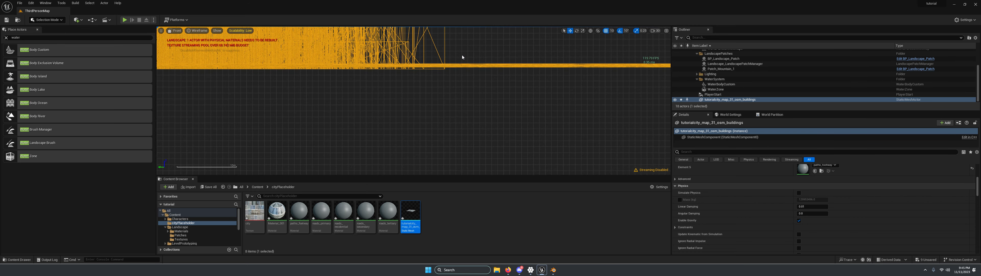
scroll(422, 54, up, 3)
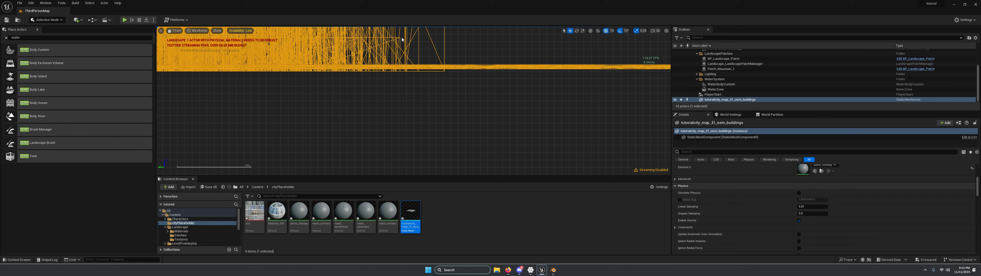
middle_drag(402, 38, 402, 65)
scroll(416, 75, down, 3)
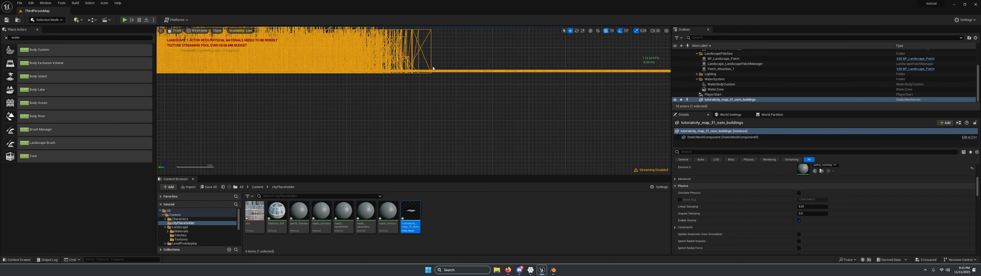
middle_drag(434, 56, 433, 73)
scroll(446, 80, down, 3)
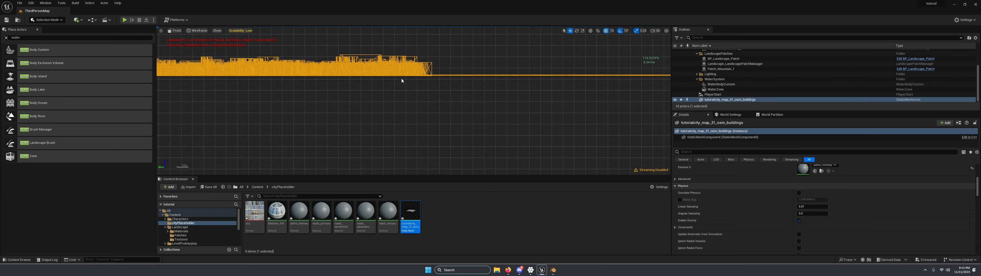
click(47, 20)
click(48, 21)
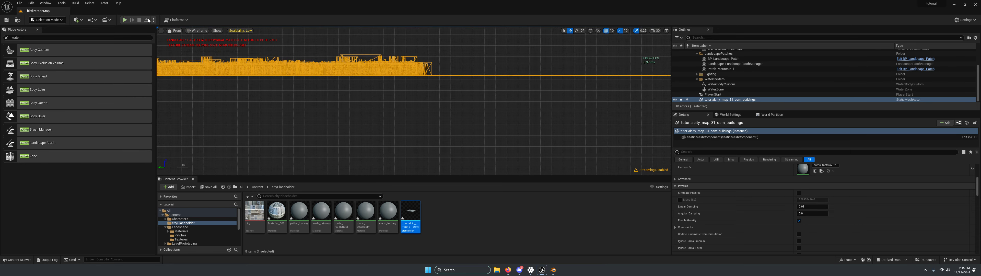
Return the viewport to Perspective, focus on the city mesh and lower it onto the landscape
click(178, 31)
click(179, 38)
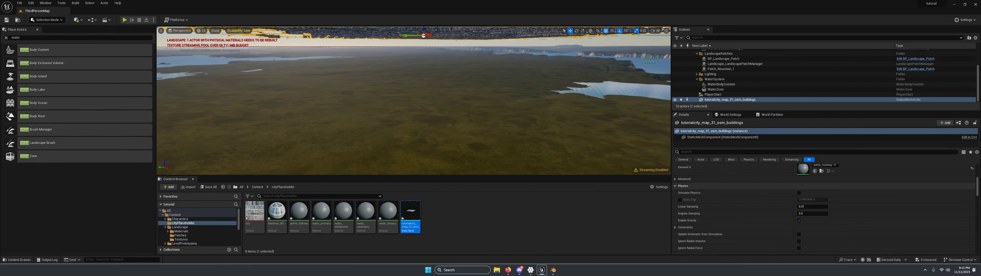
key(f)
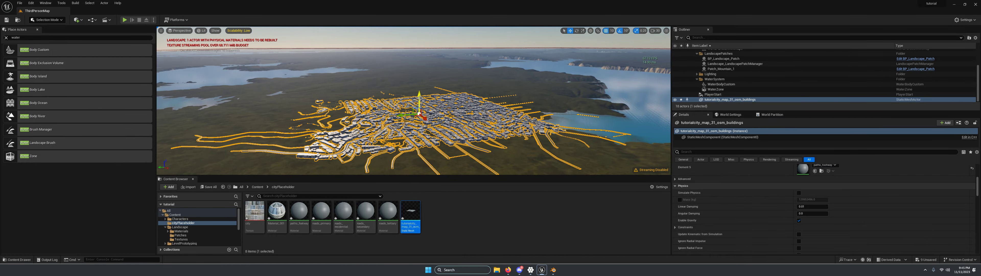
drag(419, 98, 426, 147)
Examine how the city's roads and buildings meet the terrain, from close up and from above
key(w)
right_drag(426, 147, 423, 179)
right_click(439, 108)
key(Escape)
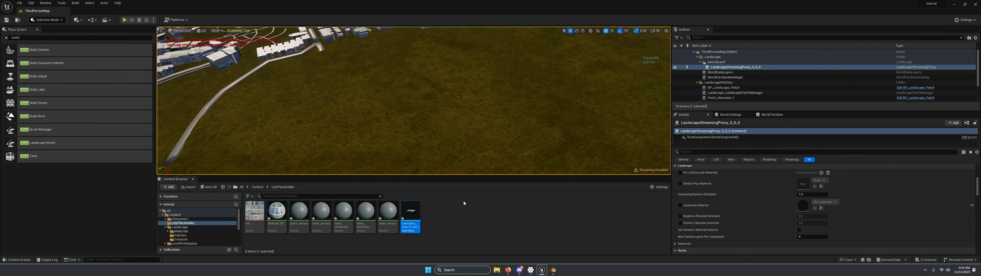
click(454, 115)
key(Escape)
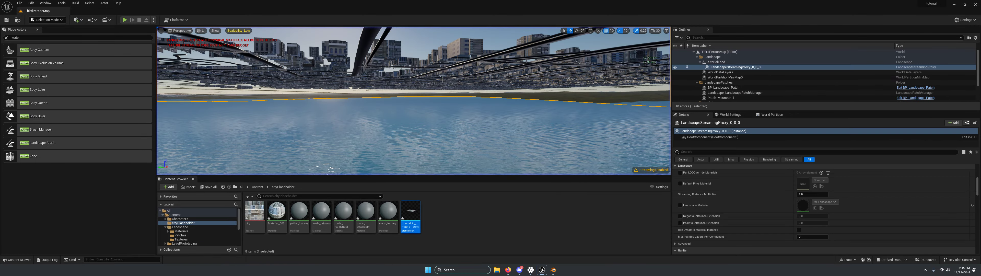
key(s)
right_drag(405, 111, 380, 95)
right_click(405, 112)
key(s)
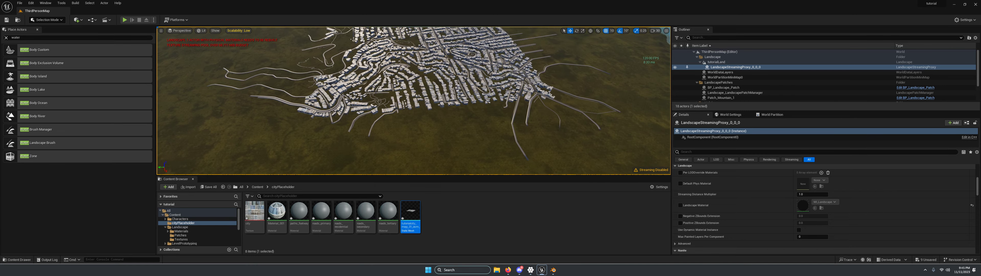
Set the city static mesh's collision preset to NoCollision, save the asset and return to the level
double_click(404, 211)
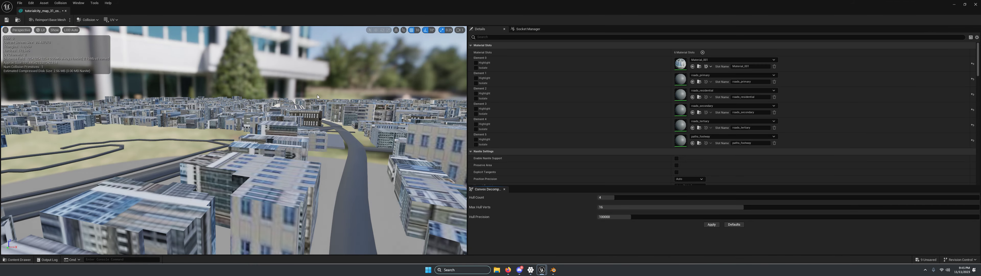
scroll(689, 168, down, 6)
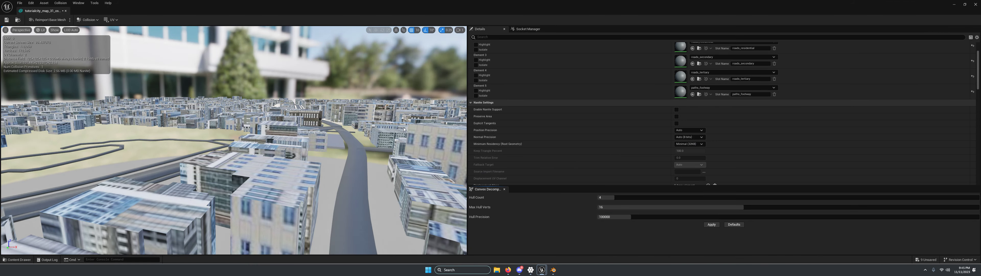
scroll(700, 139, down, 8)
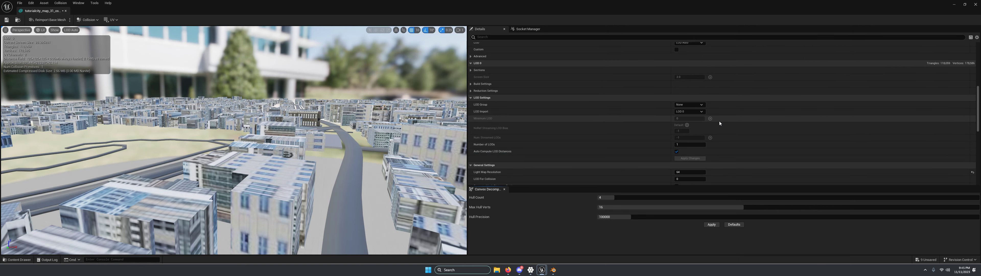
scroll(719, 129, down, 4)
click(690, 111)
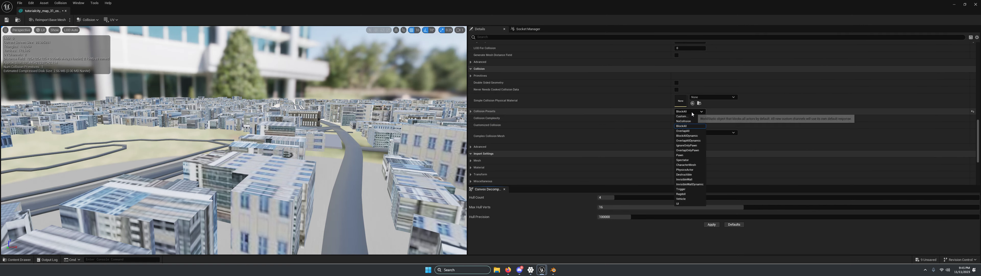
click(690, 121)
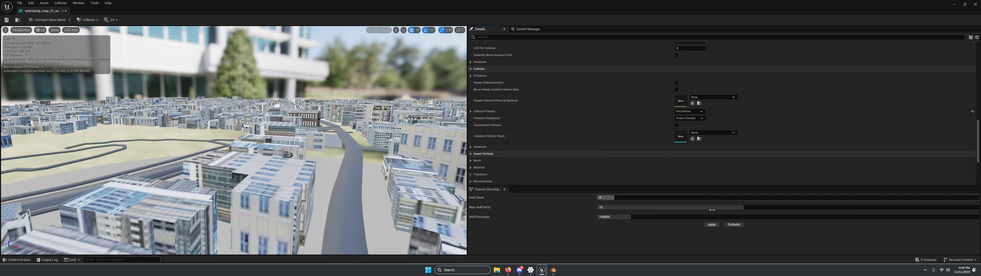
click(7, 21)
click(65, 11)
Play the level from the ground beside the city, run the character in among the buildings and end the play session
right_click(420, 143)
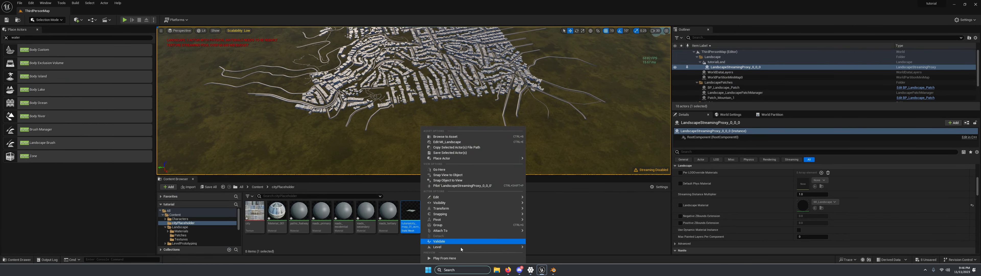
click(448, 258)
key(w)
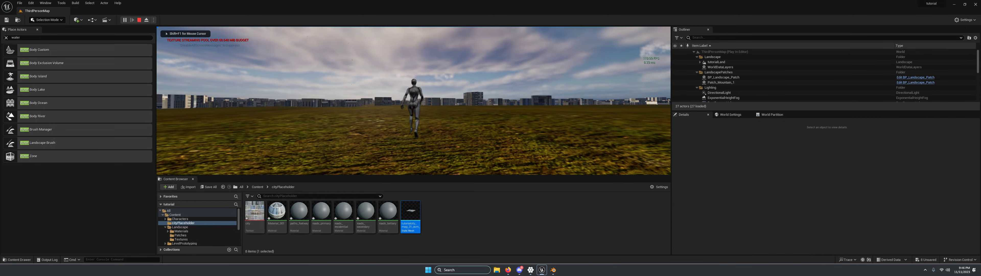
key(a)
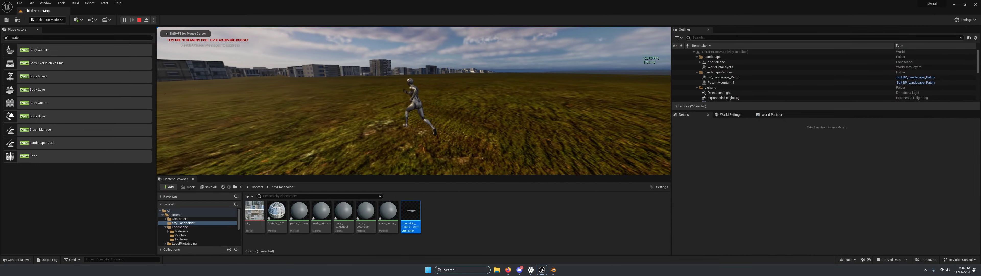
key(w)
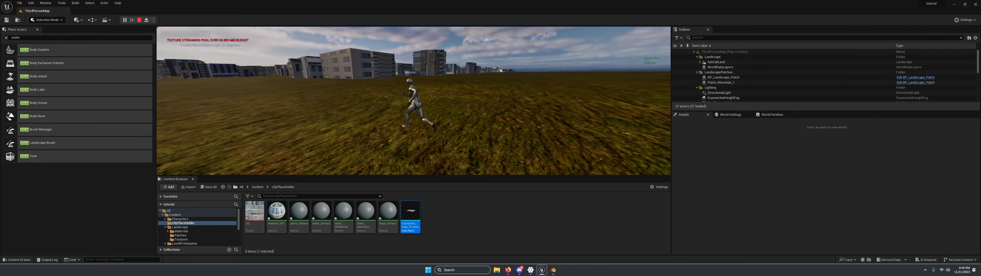
key(w)
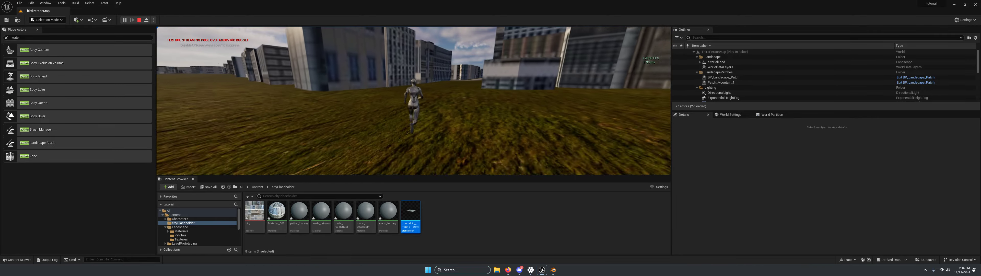
key(w)
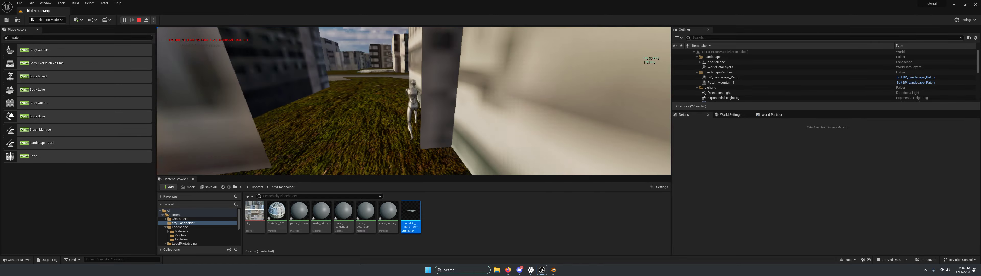
key(Escape)
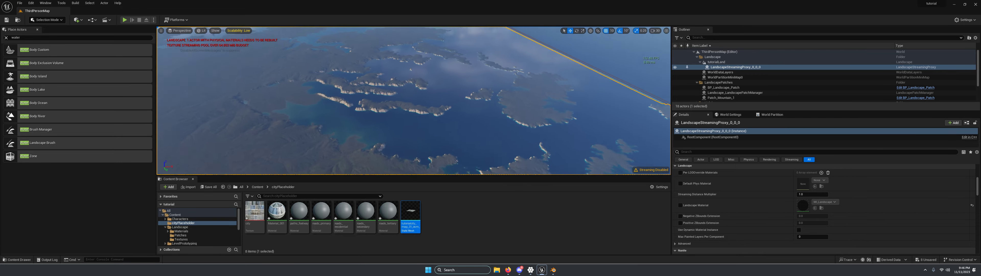
Switch to sculpting in Landscape mode and smooth the steep ridge beside the water with the Smooth tool
key(w)
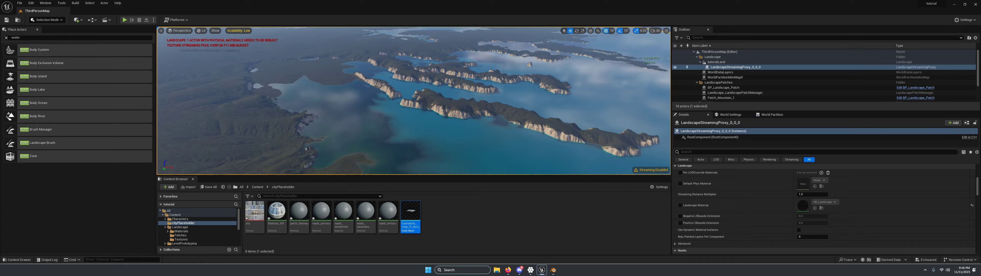
key(w)
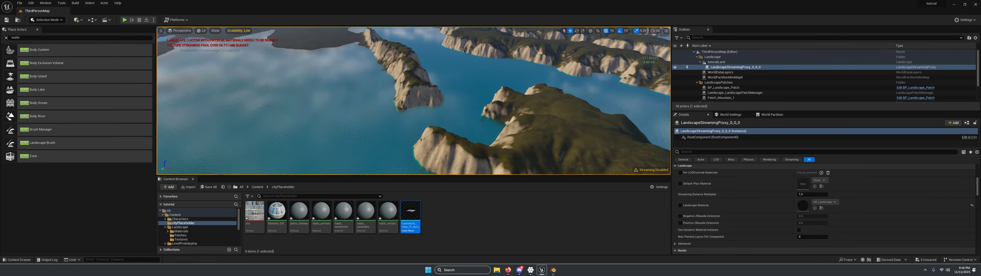
key(w)
key(s)
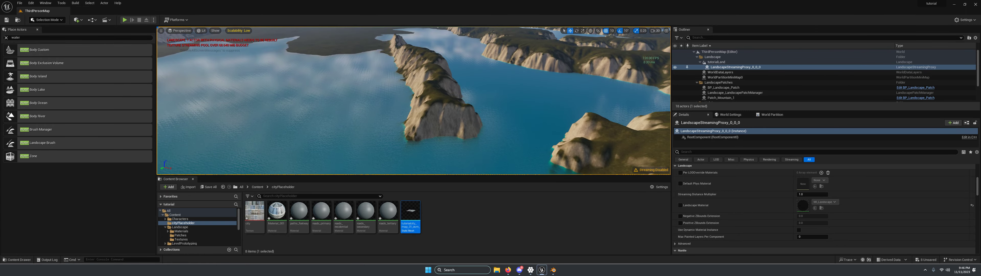
key(w)
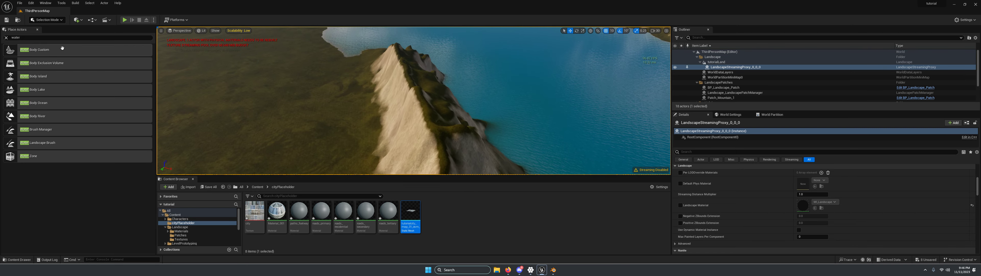
click(48, 20)
click(43, 34)
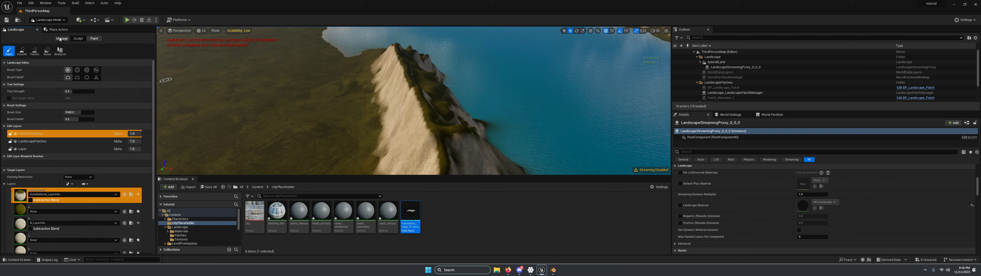
click(78, 39)
mouse_move(409, 67)
mouse_down()
mouse_move(433, 146)
mouse_move(270, 117)
mouse_up()
click(35, 51)
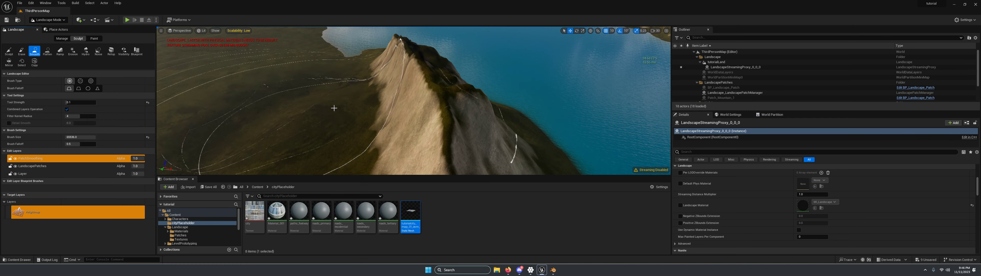
mouse_move(334, 108)
mouse_down()
mouse_move(427, 134)
mouse_move(267, 160)
mouse_move(287, 92)
mouse_move(539, 140)
mouse_move(541, 66)
mouse_up()
right_drag(541, 67, 445, 53)
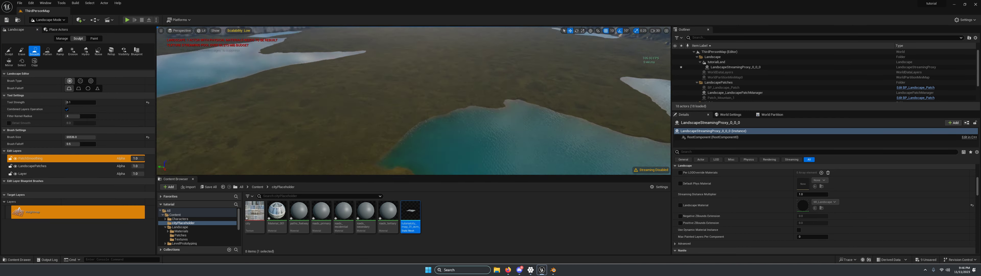
Smooth the steep banks along the water's edge with broad strokes of the Smooth tool
mouse_move(472, 99)
right_down()
mouse_move(533, 102)
mouse_move(567, 91)
mouse_move(467, 114)
mouse_move(459, 141)
right_up()
key(w)
mouse_move(472, 99)
mouse_down()
mouse_move(346, 80)
mouse_move(392, 114)
mouse_move(263, 116)
mouse_move(215, 103)
mouse_up()
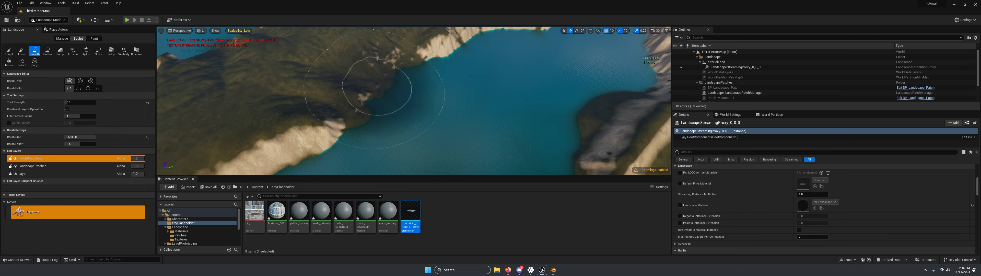
mouse_move(377, 86)
mouse_down()
mouse_move(383, 55)
mouse_move(471, 40)
mouse_move(401, 59)
mouse_up()
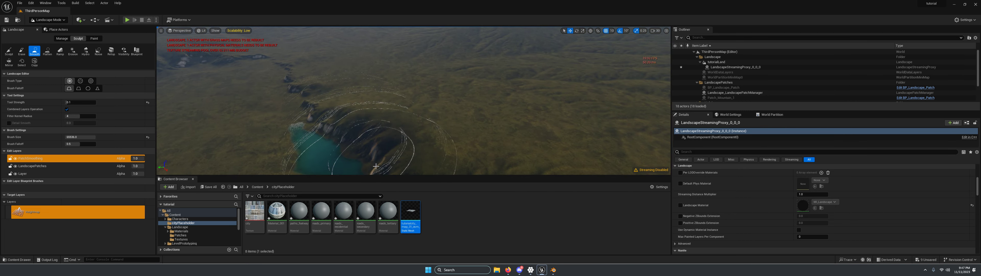
drag(375, 165, 284, 73)
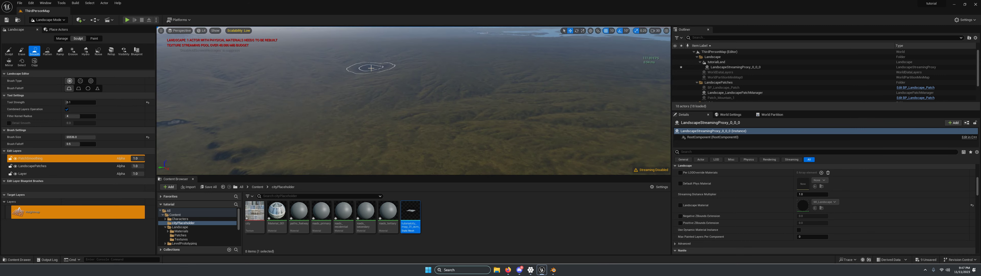
Switch to Windows Settings and open the Virtual Memory settings from the advanced system performance options
click(955, 5)
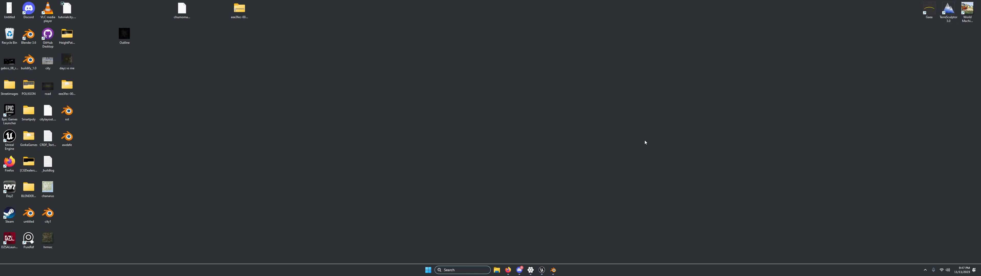
click(530, 269)
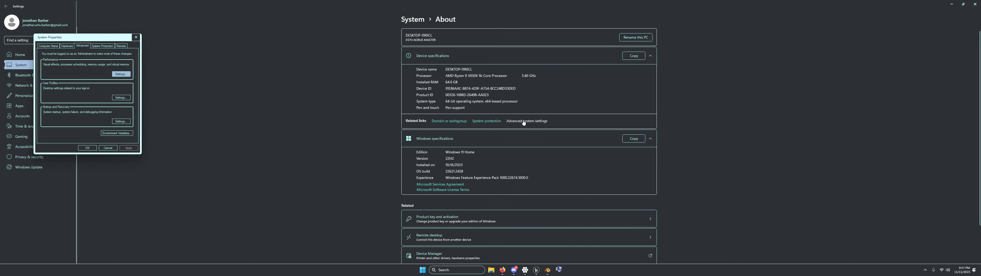
drag(100, 39, 540, 52)
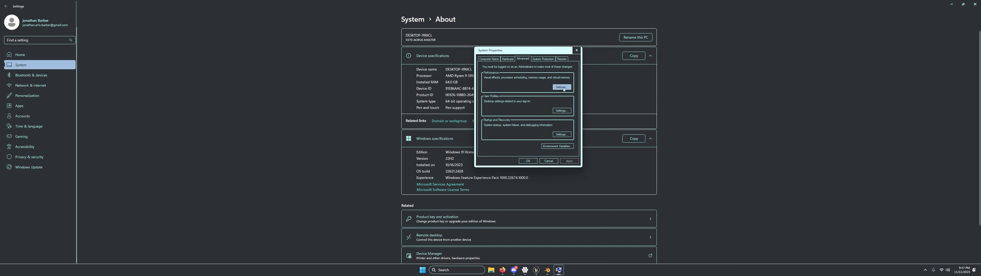
click(562, 88)
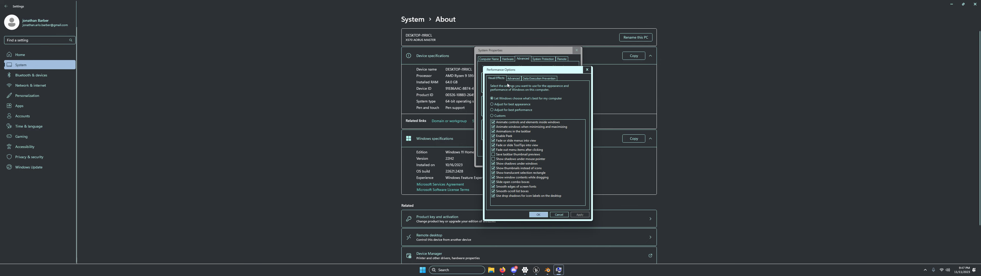
click(513, 78)
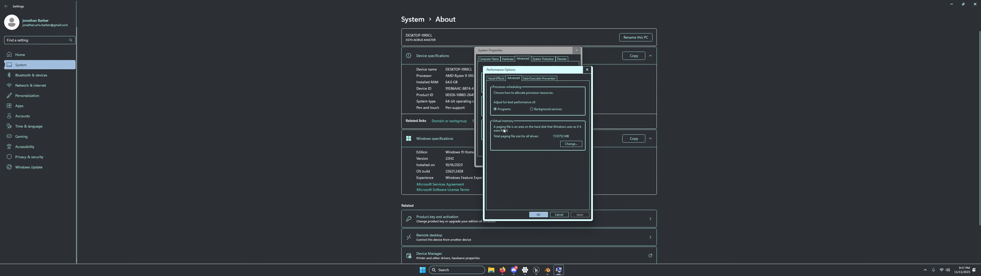
click(568, 146)
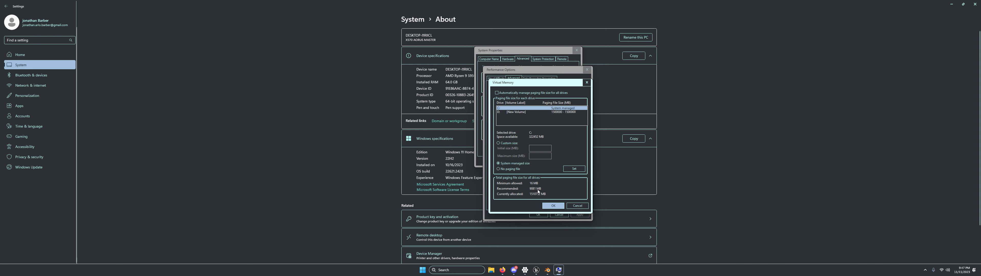
Inspect the D: drive's paging file settings, close the system windows without changes and return to Unreal Engine
click(509, 113)
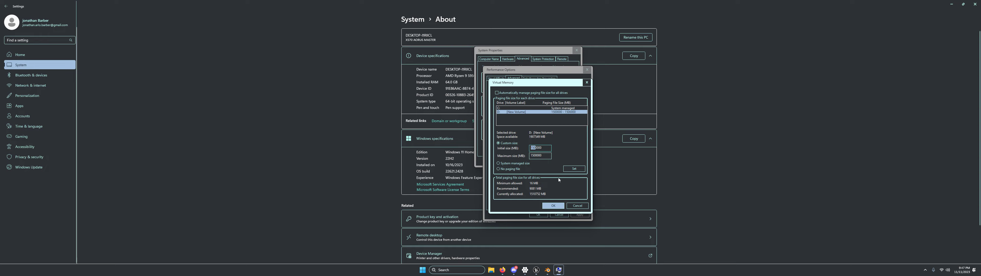
click(578, 206)
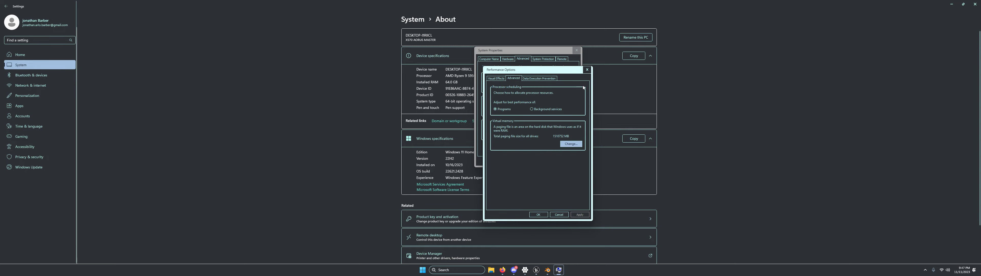
click(586, 70)
click(577, 50)
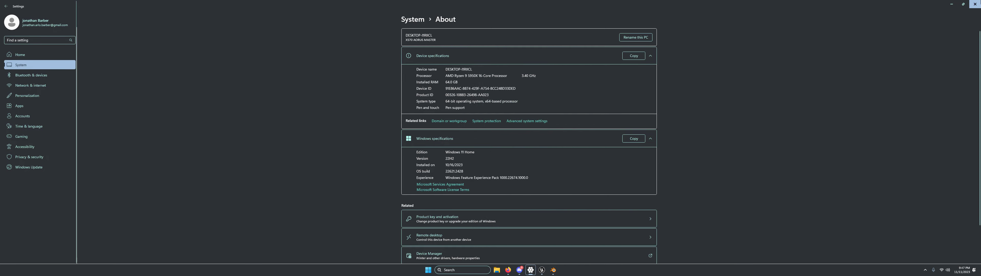
click(974, 4)
click(537, 270)
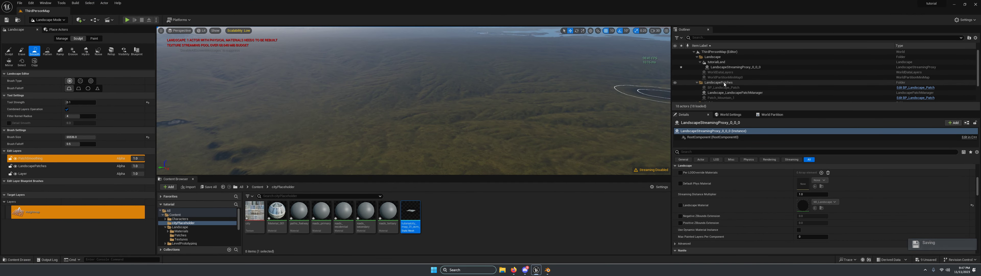
Return to Selection mode, select the tutorialLand landscape and examine its Nanite settings
click(35, 19)
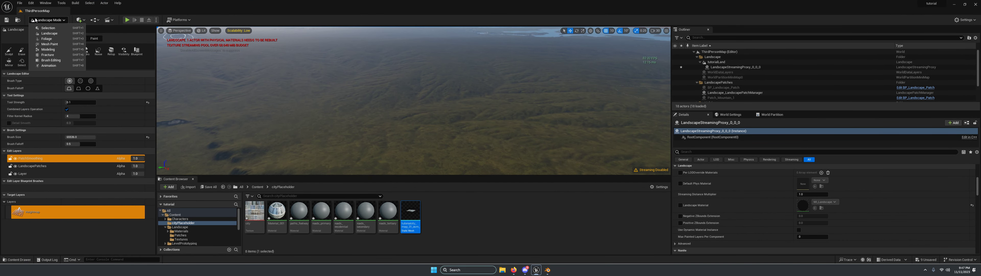
click(48, 28)
click(716, 62)
scroll(781, 197, down, 10)
scroll(781, 196, up, 5)
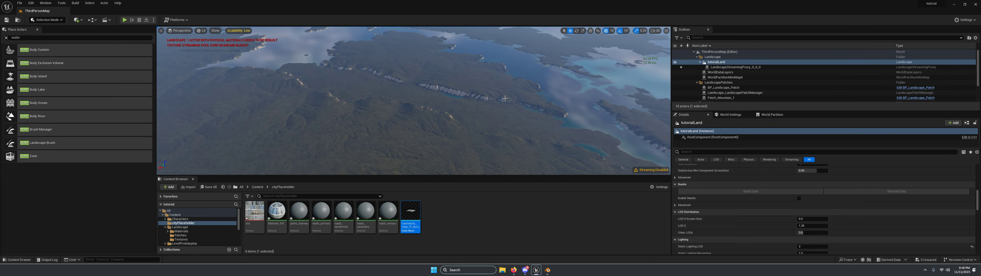
Duplicate the Patch_Mountain_1 landscape patch and move the copy onto the open terrain beside the original
right_drag(413, 101, 558, 121)
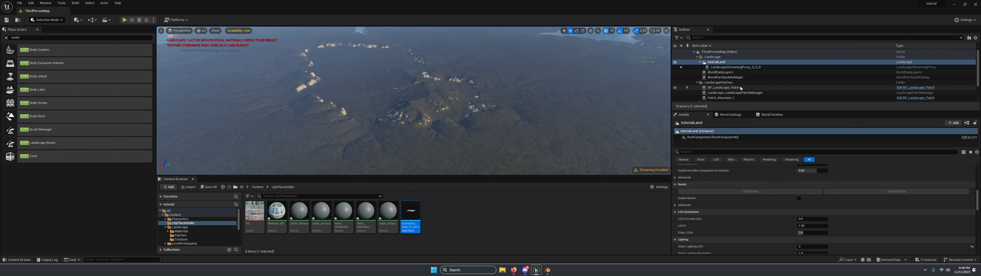
scroll(741, 99, down, 1)
click(723, 82)
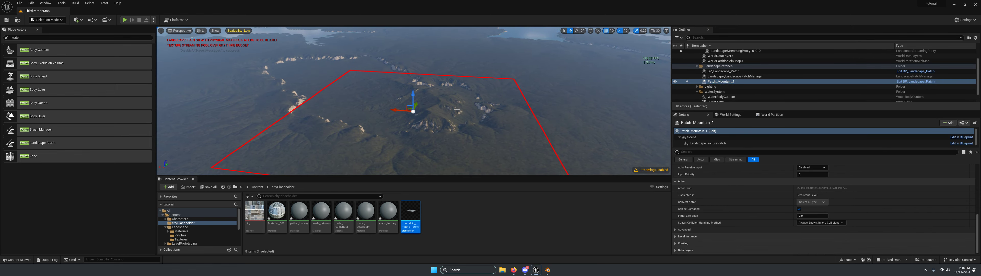
key(ctrl+d)
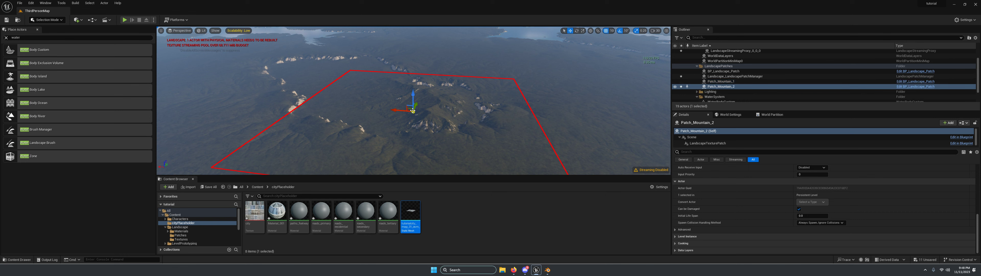
drag(406, 111, 649, 130)
right_drag(649, 130, 713, 141)
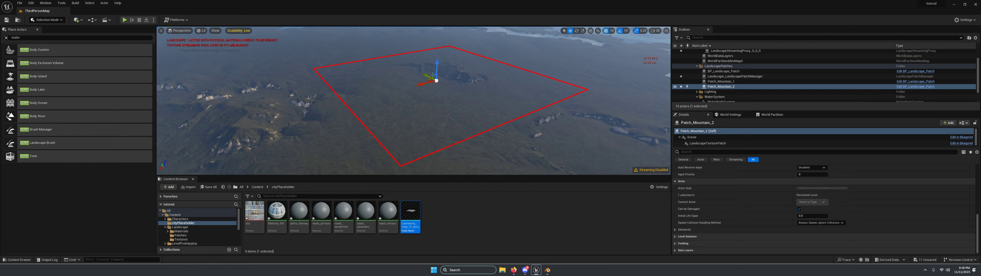
Raise the duplicated mountain patch slightly so its peaks stand higher above the surrounding land
key(w)
right_drag(454, 95, 454, 82)
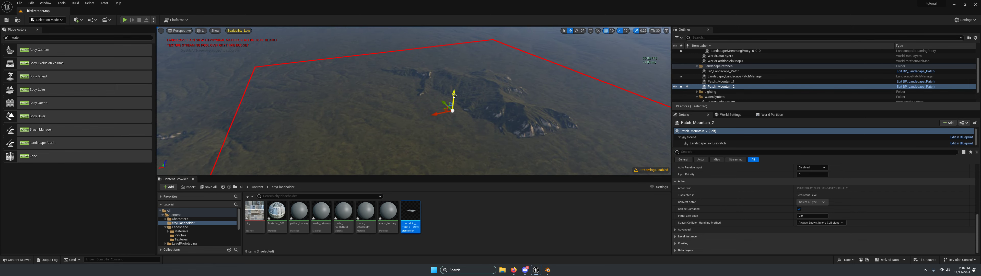
drag(454, 93, 451, 89)
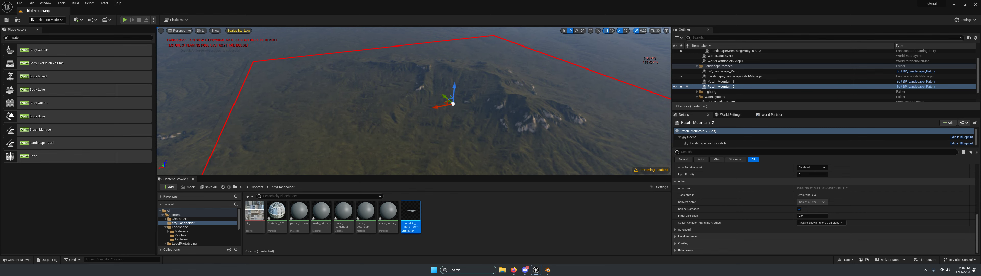
Switch back to sculpting in Landscape mode and smooth the steep ledge along the duplicated patch's edge
mouse_move(359, 95)
right_down()
mouse_move(377, 107)
mouse_move(359, 95)
right_up()
key(w)
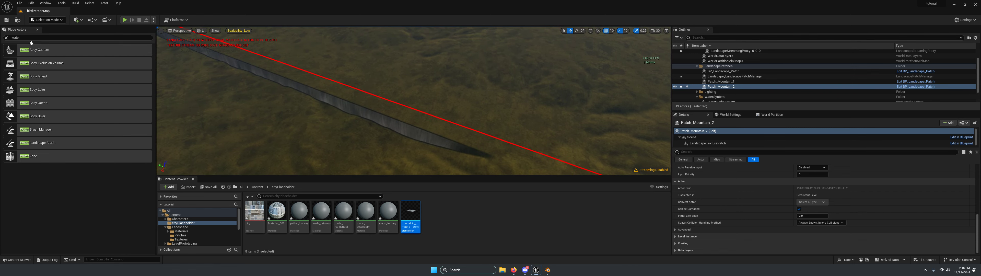
click(46, 20)
click(46, 33)
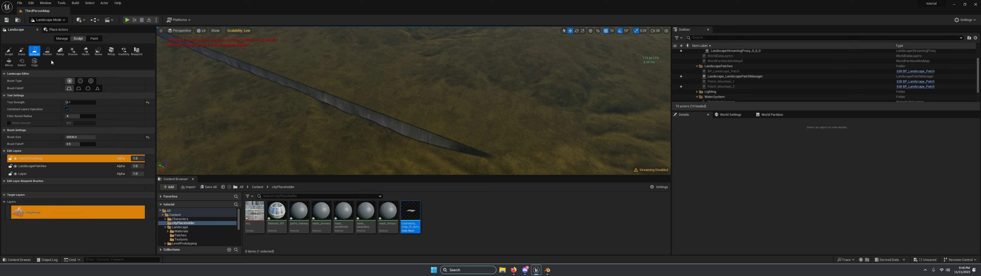
right_drag(368, 136, 438, 128)
mouse_move(511, 112)
right_down()
mouse_move(524, 114)
mouse_move(519, 103)
right_up()
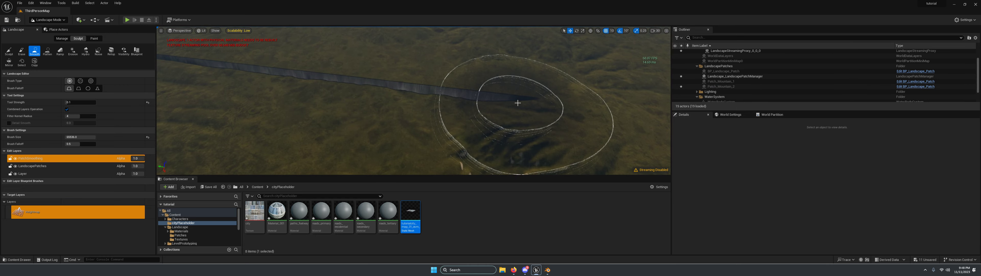
drag(496, 93, 445, 91)
mouse_move(372, 81)
mouse_down()
mouse_move(345, 83)
mouse_move(530, 99)
mouse_move(419, 89)
mouse_move(492, 77)
mouse_move(277, 66)
mouse_up()
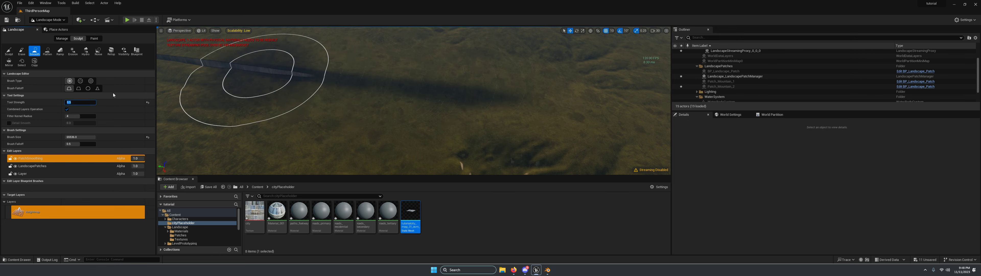
Increase the Smooth tool's strength and blend the rest of the patch's border into the surrounding terrain
mouse_move(257, 64)
mouse_down()
mouse_move(498, 88)
mouse_move(205, 58)
mouse_move(458, 84)
mouse_move(407, 84)
mouse_up()
right_drag(407, 84, 407, 90)
mouse_move(462, 127)
mouse_down()
mouse_move(394, 132)
mouse_move(627, 93)
mouse_move(512, 112)
mouse_up()
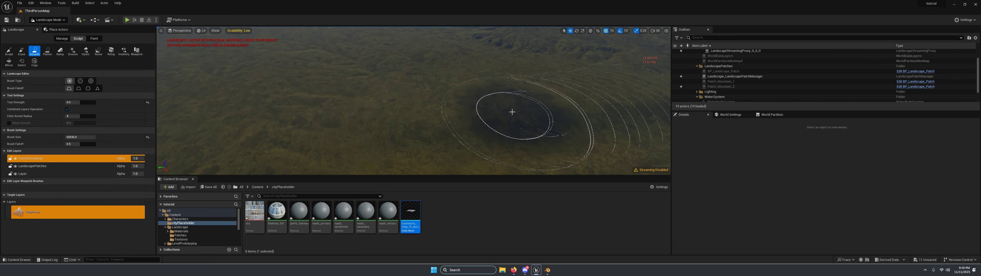
mouse_move(511, 111)
right_down()
mouse_move(563, 96)
mouse_move(594, 109)
mouse_move(625, 95)
mouse_move(527, 121)
mouse_move(535, 128)
right_up()
drag(457, 126, 405, 109)
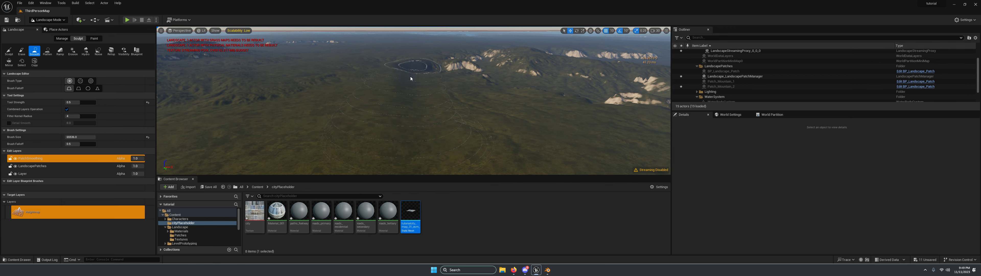
mouse_move(404, 148)
mouse_down()
mouse_move(379, 133)
mouse_move(396, 88)
mouse_up()
Play the level from the smoothed terrain, run and jump the character across the hills and end the play session
mouse_move(397, 88)
right_down()
mouse_move(369, 101)
mouse_move(437, 81)
mouse_move(474, 92)
mouse_move(388, 109)
right_up()
right_click(396, 95)
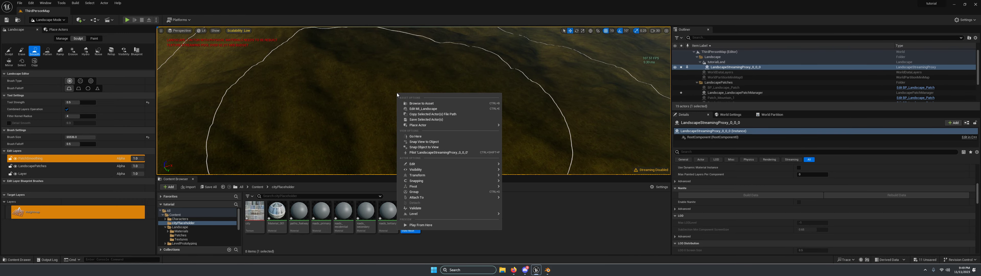
click(421, 226)
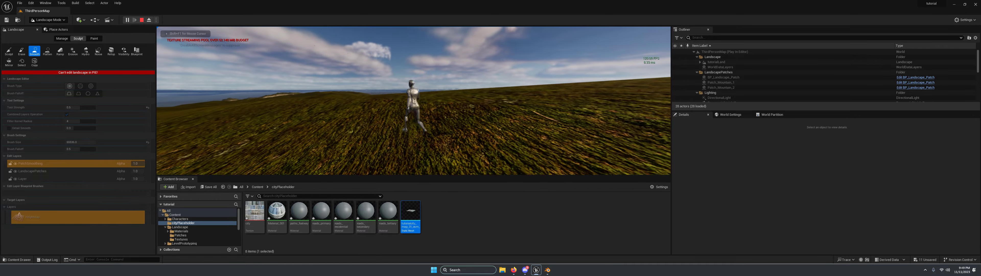
key(w)
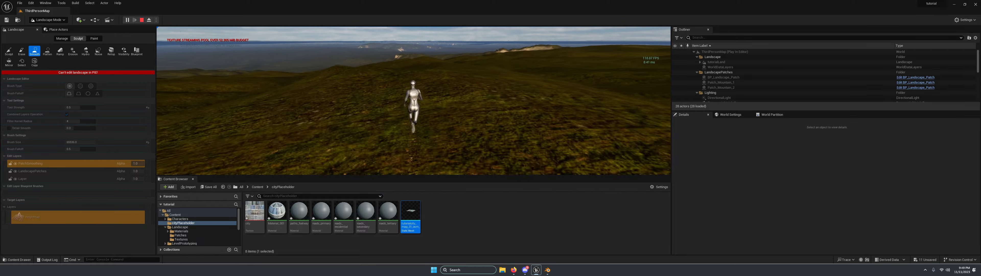
key(space)
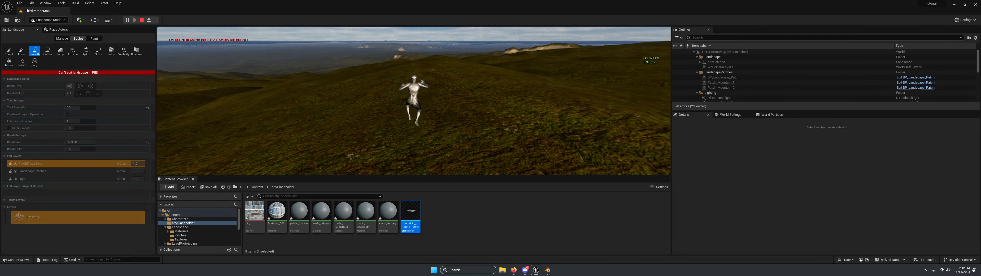
key(space)
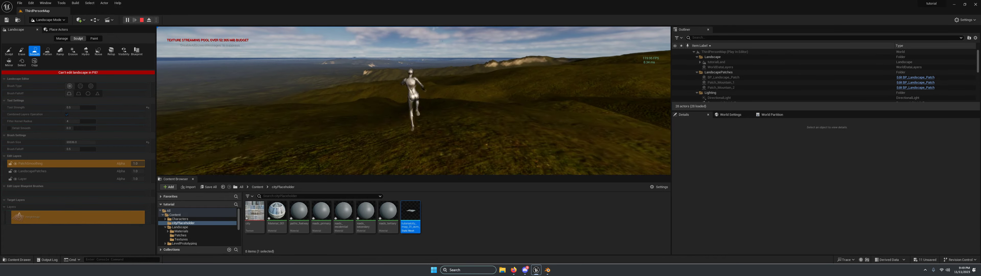
key(space)
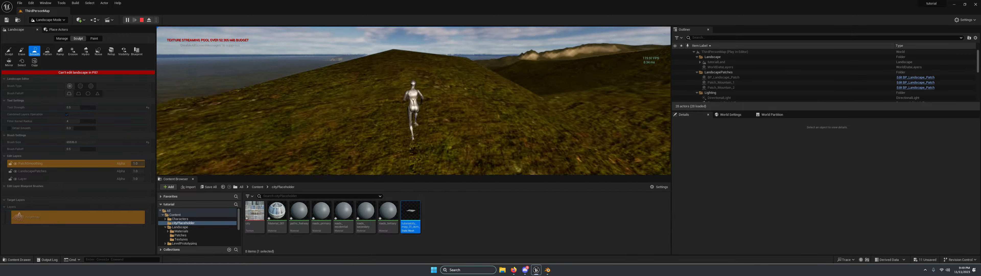
key(space)
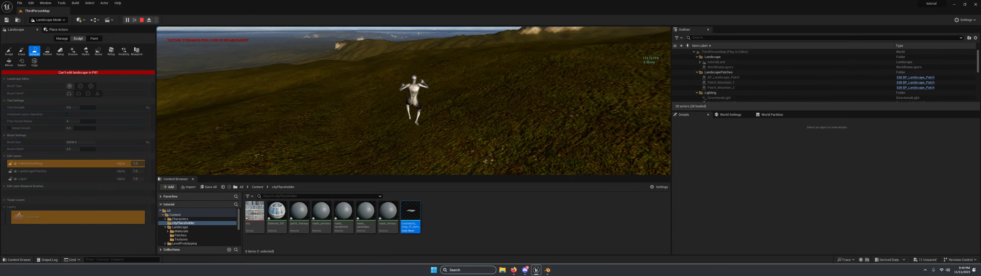
key(space)
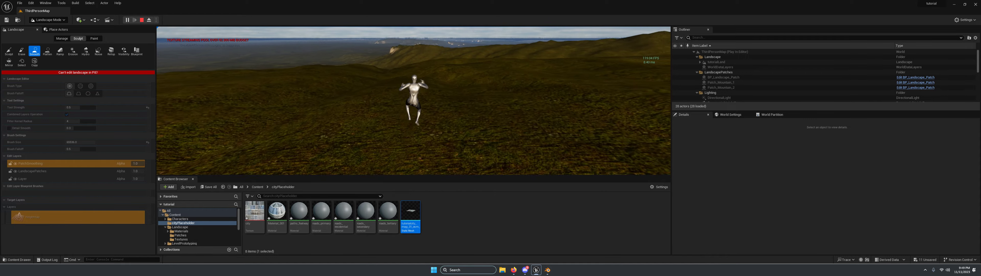
key(s)
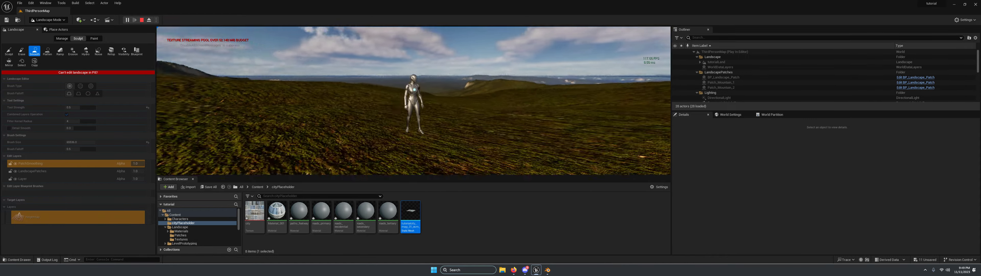
key(w)
key(Escape)
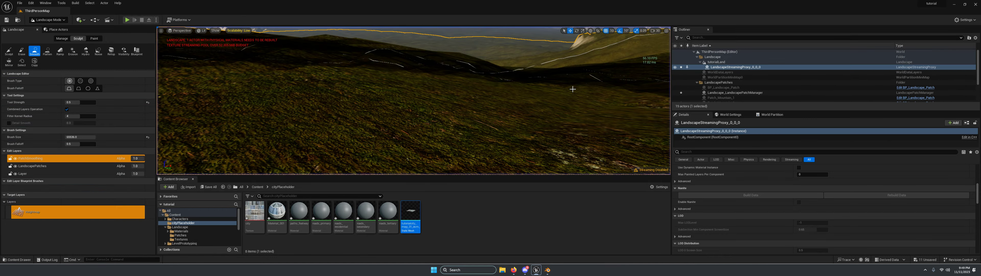
key(alt+z)
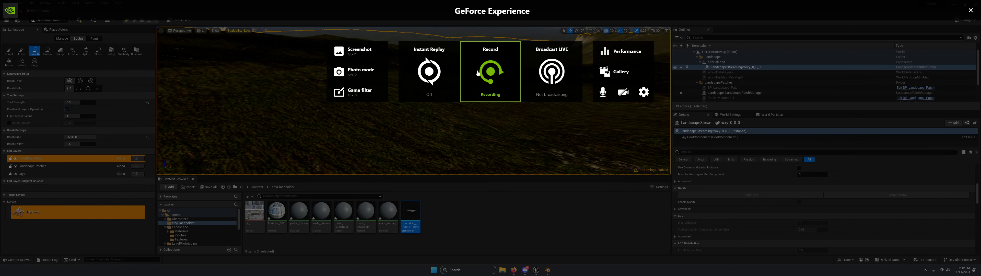